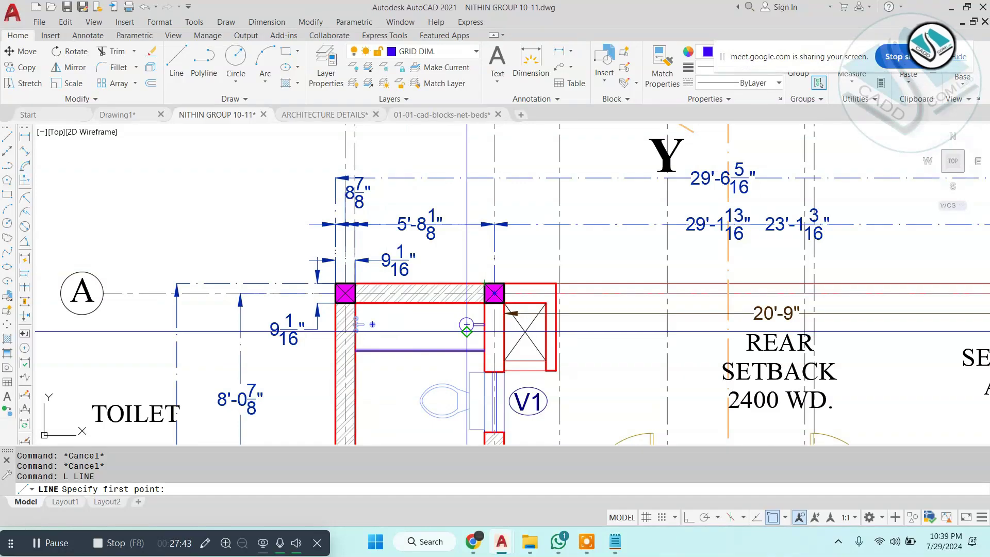
Step: Draw a leader line from the WC straight up above the ground floor plan, ending in a short horizontal segment
scroll(467, 324, "down", 2)
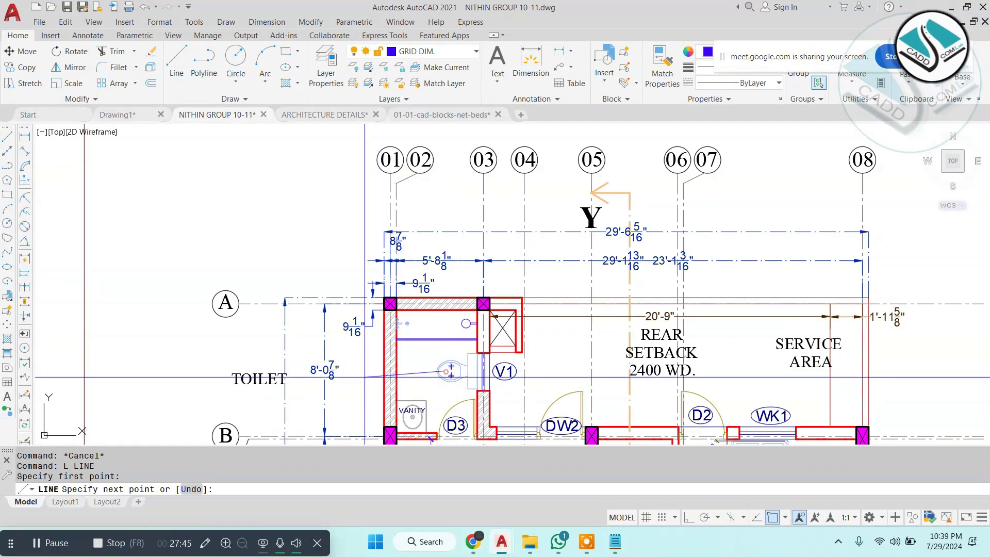
scroll(364, 377, "up", 1)
scroll(421, 363, "down", 1)
scroll(438, 278, "down", 1)
scroll(475, 134, "up", 1)
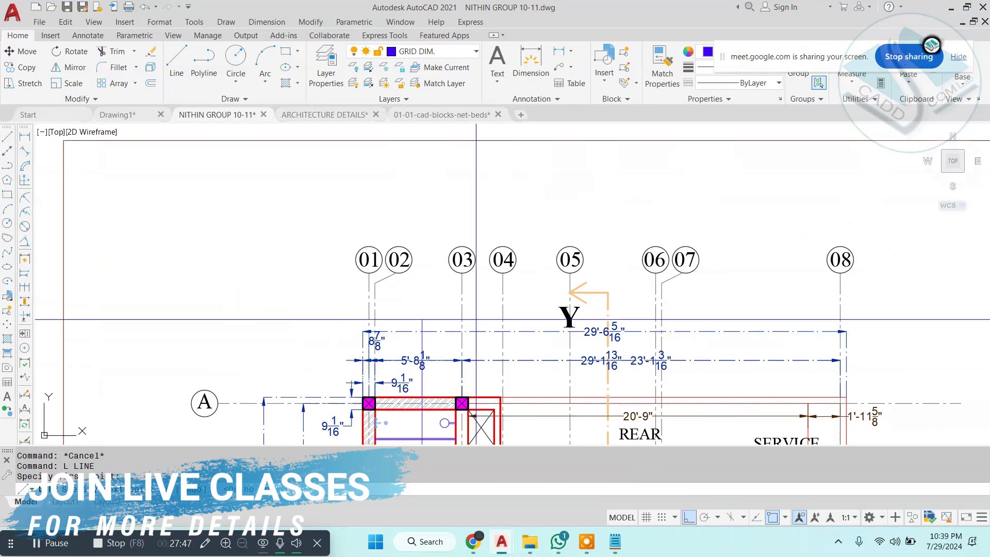
left_click(442, 172)
left_click(489, 173)
key("Escape")
Step: Draw a leader line from the vanity horizontally out past the exterior wall, with a short vertical end segment
scroll(521, 222, "down", 2)
scroll(508, 330, "up", 5)
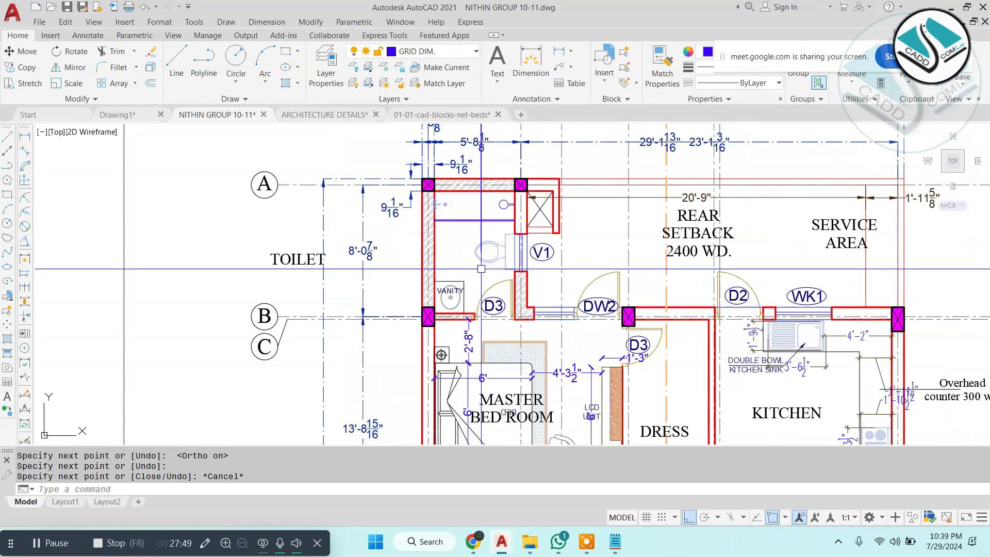
left_click(421, 306)
left_click_drag(285, 298, 581, 277)
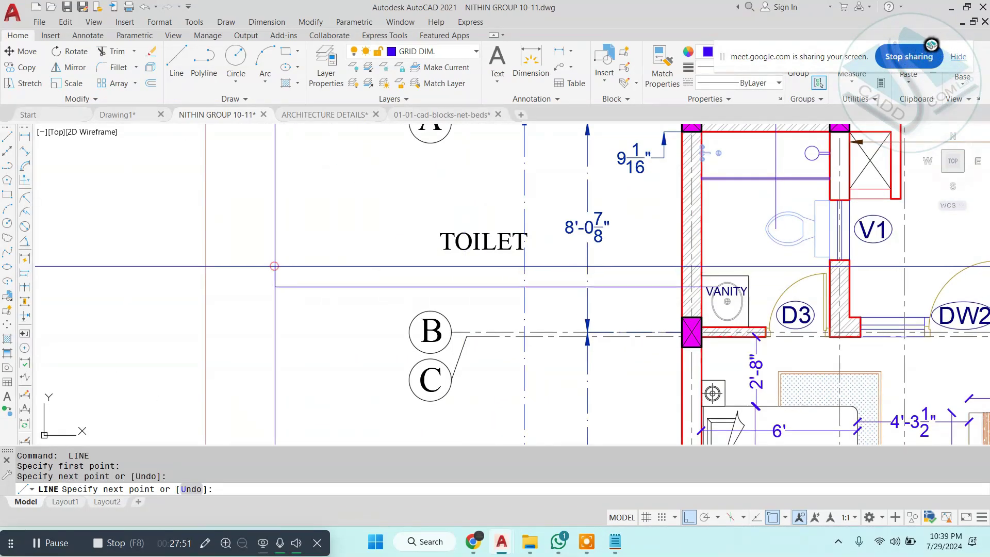
key("Escape")
Step: Erase grid bubbles B and C with their grid lines on the ground floor plan
scroll(414, 318, "down", 2)
left_click_drag(475, 331, 444, 305)
left_click(439, 277)
left_click(376, 343)
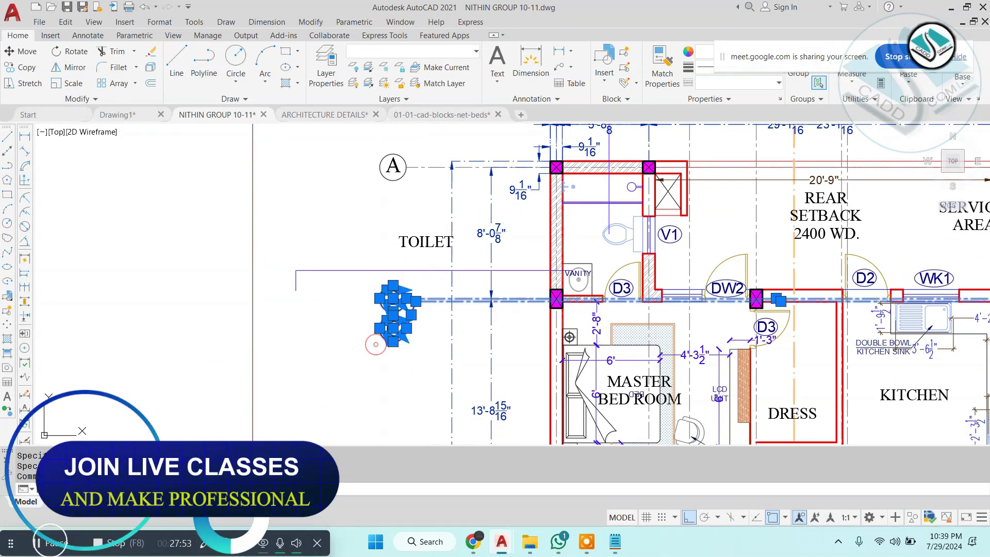
key("Delete")
Step: Erase grid bubble A, and grid bubbles 01 to 08 with their grid lines and the Y section arrow on the ground floor plan
mouse_move(437, 181)
left_mouse_down()
mouse_move(419, 260)
mouse_move(171, 352)
left_mouse_up()
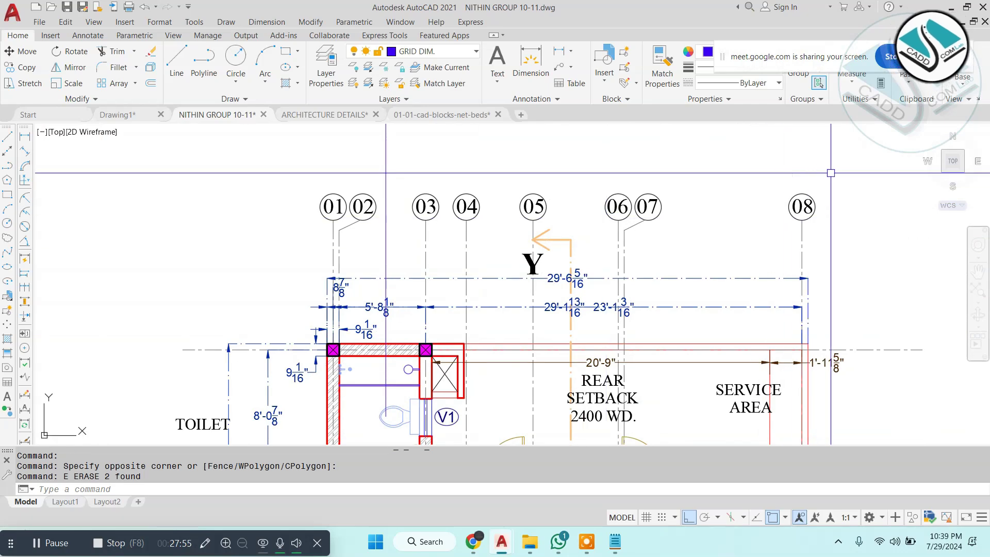
left_click(831, 172)
left_click(241, 240)
key("Delete")
Step: Erase the Y section label and the dimension chains above the ground floor plan
scroll(464, 217, "down", 3)
scroll(477, 210, "up", 3)
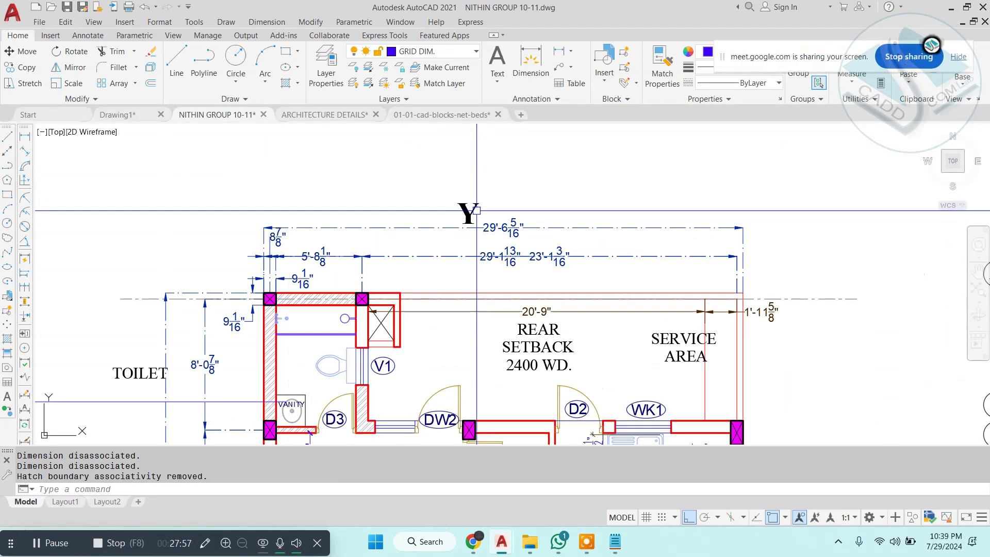
left_click_drag(449, 170, 474, 260)
left_click(313, 152)
type("e")
key("space")
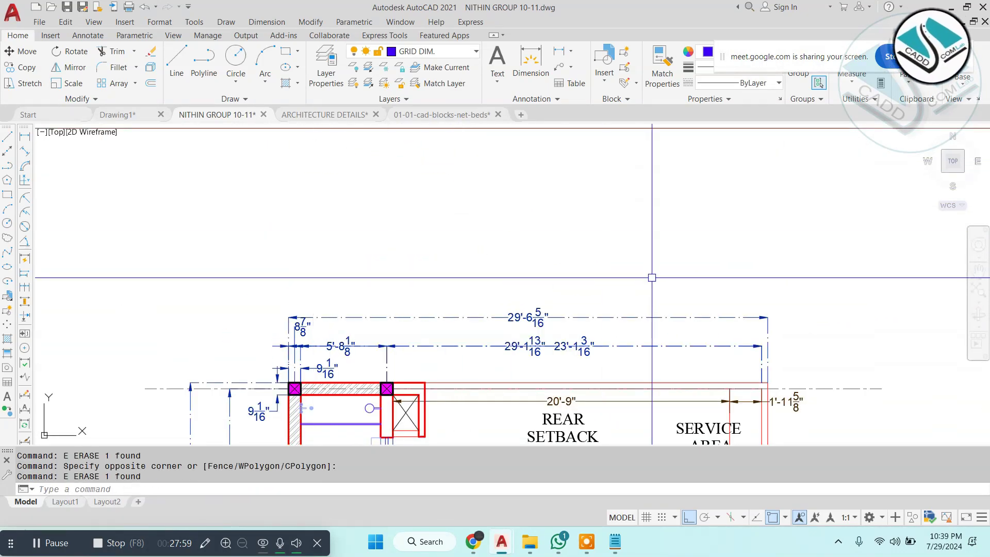
left_click(712, 236)
left_click(302, 364)
type("e")
key("space")
Step: Erase grid line A and the exterior dimensions beside the toilet and master bedroom on the ground floor plan
left_click_drag(321, 332, 415, 238)
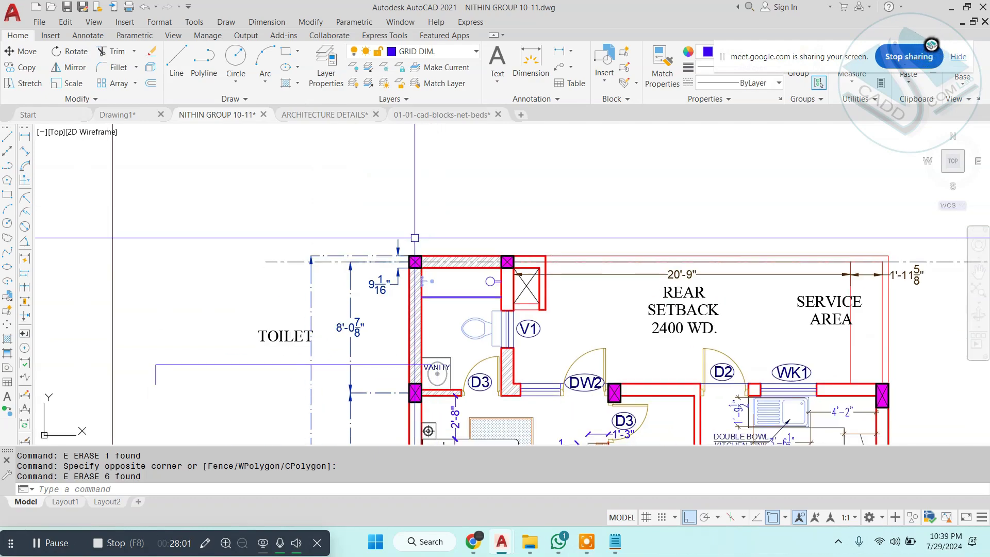
left_click(375, 239)
left_click(305, 287)
type("e")
scroll(368, 386, "down", 2)
scroll(400, 221, "up", 2)
left_click(400, 235)
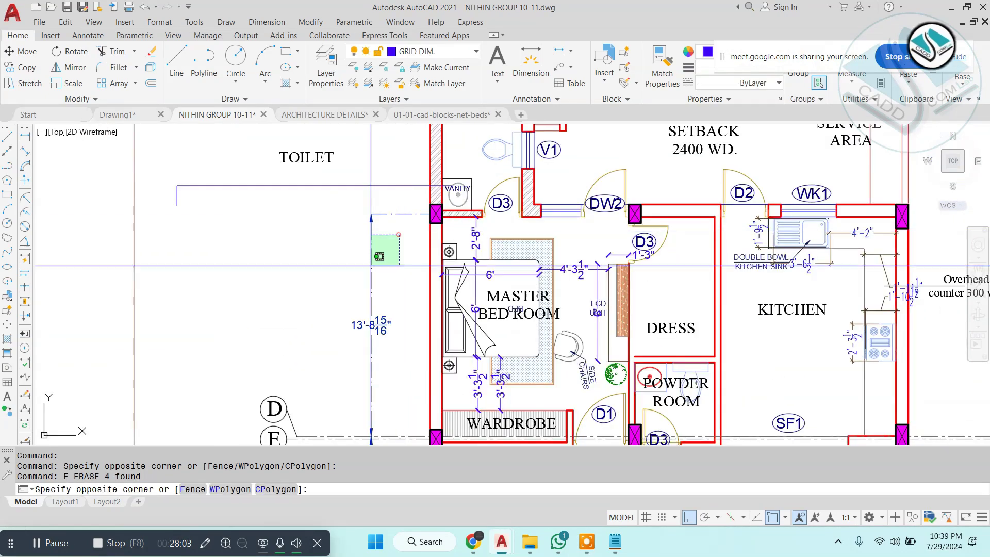
left_click(338, 279)
type("e")
Step: Erase grids D to H, the stair tread note, the X marker with its section line, and the adjoining exterior dimensions of the ground floor plan
scroll(356, 428, "down", 2)
left_click_drag(356, 428, 376, 194)
scroll(375, 194, "up", 1)
left_click(386, 161)
left_click(274, 237)
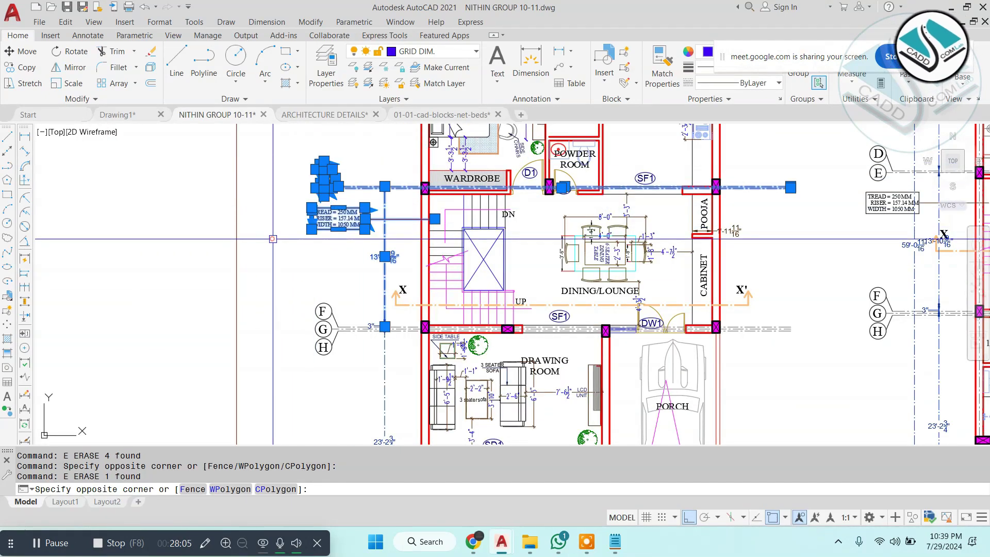
type("e")
left_click_drag(343, 362, 369, 255)
left_click(301, 302)
type("e")
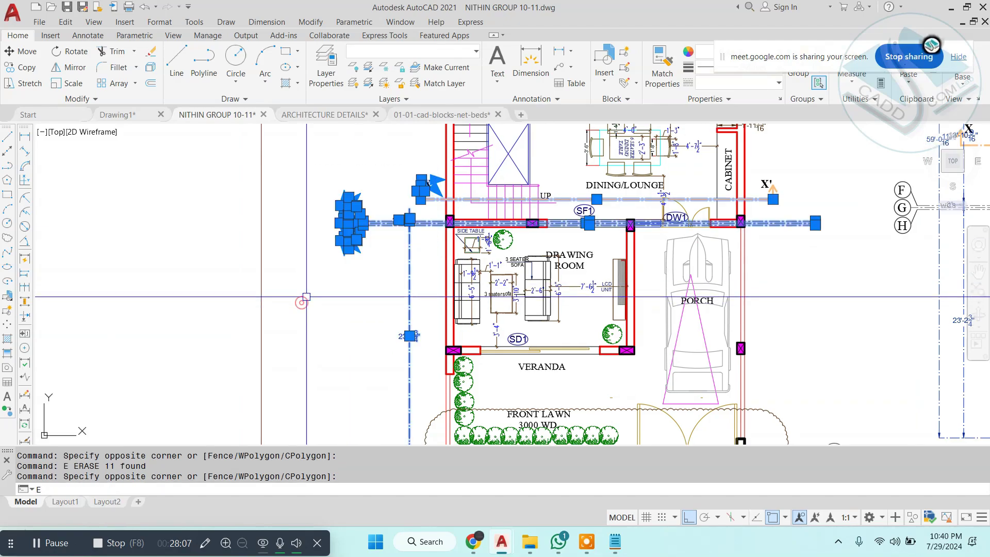
Step: Erase the X' section marker and the dimension outside the pooja on the ground floor plan
scroll(402, 278, "down", 2)
scroll(436, 289, "down", 2)
scroll(526, 335, "up", 2)
scroll(525, 330, "up", 2)
scroll(526, 312, "down", 2)
left_click_drag(547, 150, 485, 280)
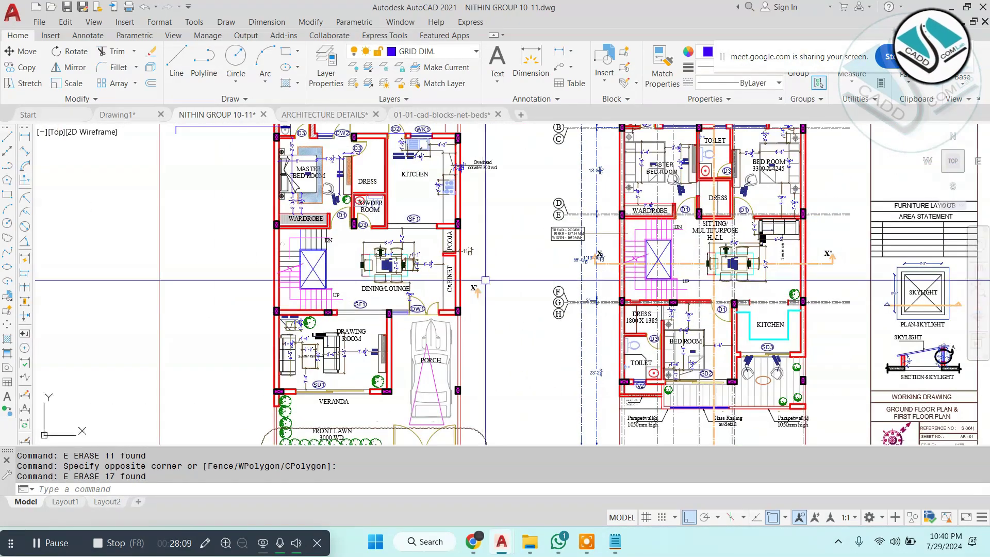
scroll(485, 276, "up", 3)
left_click(493, 274)
left_click(450, 337)
type("e")
left_click(447, 195)
left_click(439, 215)
type("e")
scroll(468, 176, "down", 2)
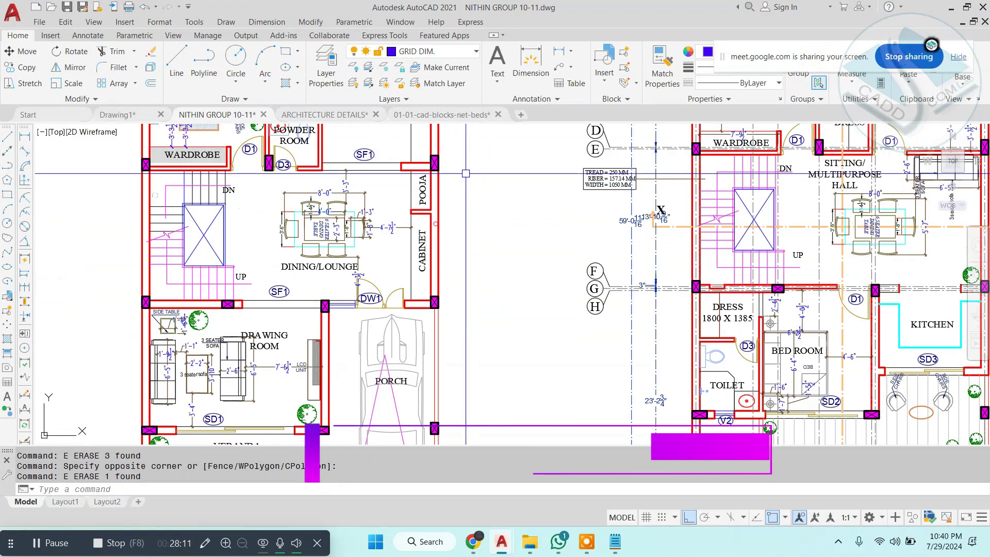
left_click_drag(466, 172, 449, 283)
left_click(477, 158)
key("Escape")
key("Escape")
Step: Erase the numbered grid bubbles, their grid lines, the Y section marker and the dimensions above the first floor plan
scroll(477, 196, "down", 4)
left_click_drag(628, 155, 557, 178)
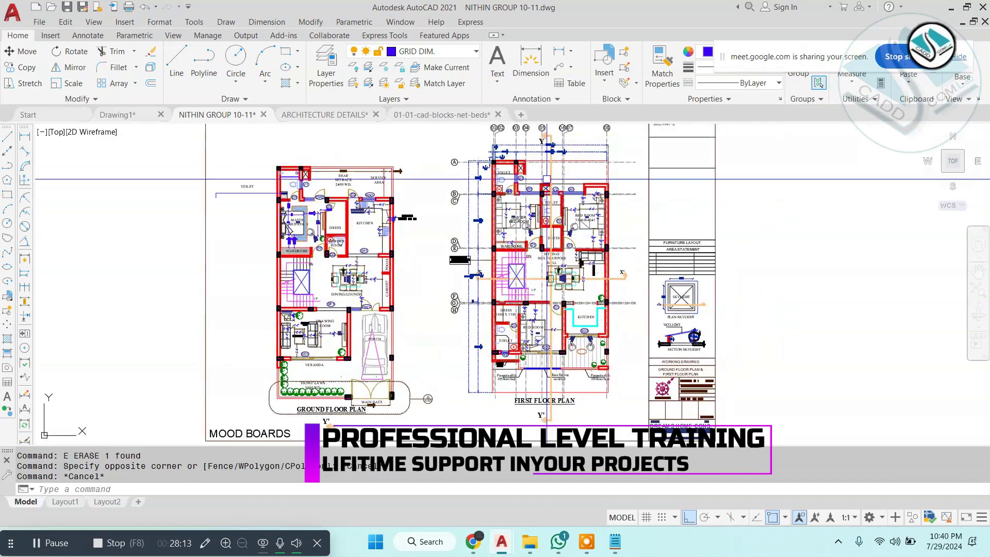
scroll(567, 155, "up", 4)
left_click(606, 147)
left_click(261, 239)
scroll(346, 209, "down", 2)
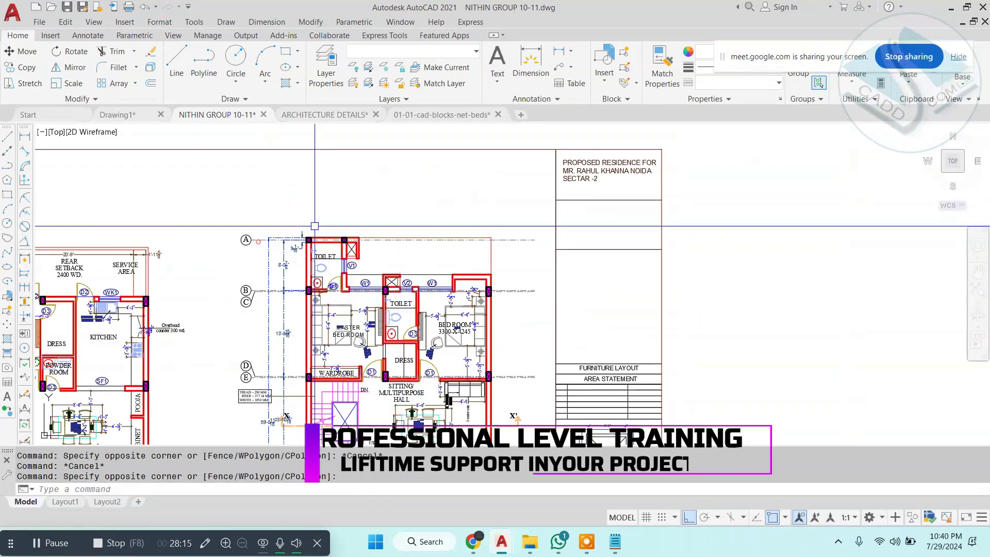
type("e")
Step: Erase the lettered grids, stair tread note, X section marker with its line, and the exterior dimensions beside the first floor plan
left_click_drag(314, 226, 412, 170)
left_click(412, 169)
left_click_drag(356, 434, 420, 256)
left_click(407, 401)
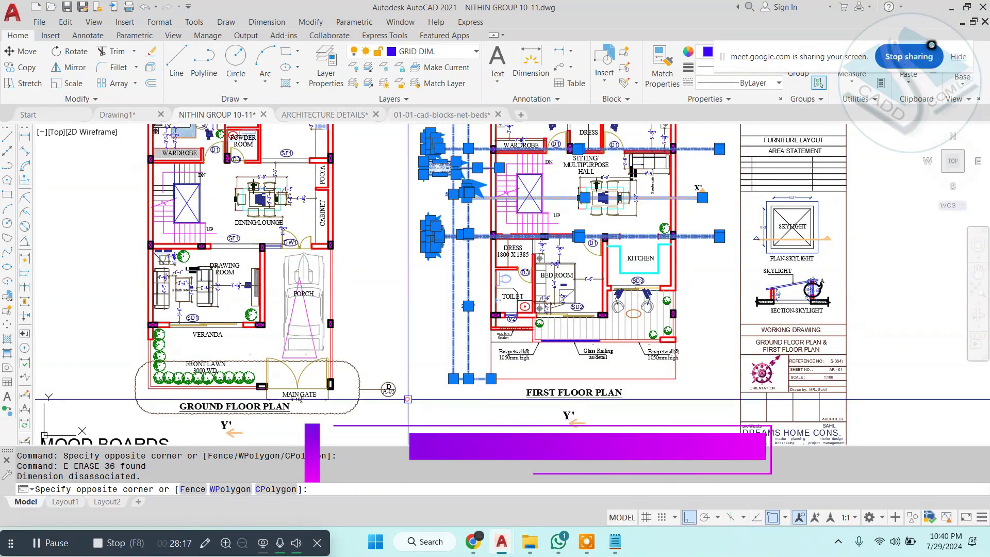
type("e")
Step: Erase the X' section marker beside the first floor plan
scroll(645, 165, "down", 2)
left_click_drag(651, 160, 502, 286)
scroll(523, 281, "up", 3)
left_click(510, 299)
left_click(473, 384)
type("e")
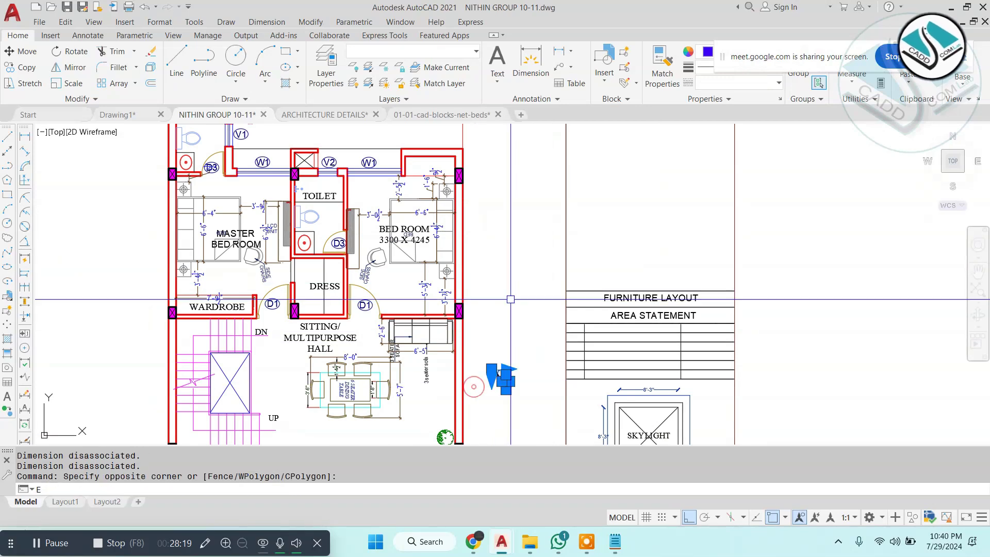
Step: Erase the Y' section marker below the FIRST FLOOR PLAN title
scroll(480, 350, "down", 3)
left_click_drag(433, 412, 493, 243)
scroll(478, 298, "up", 3)
left_click(487, 376)
left_click(457, 346)
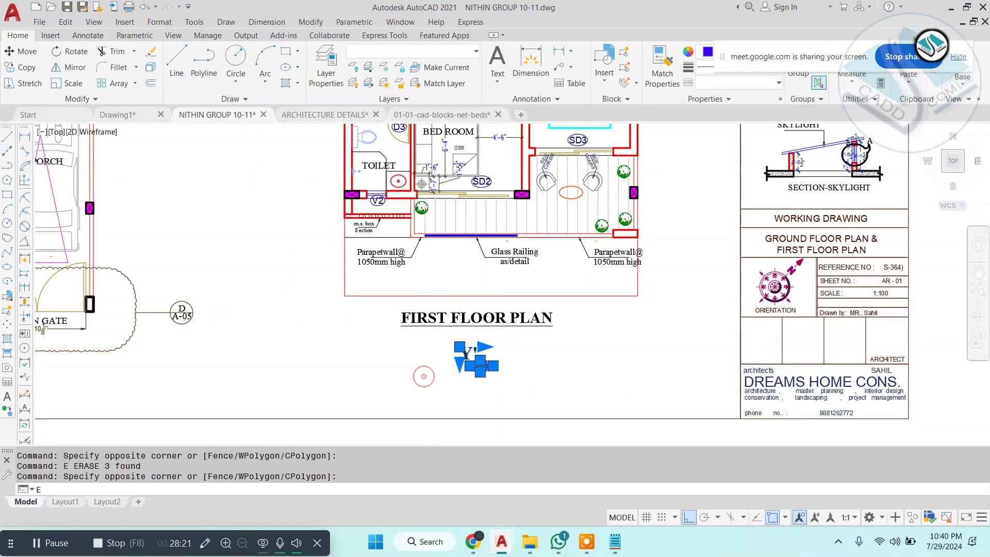
type("e")
Step: Erase the Y' section marker below the GROUND FLOOR PLAN title
scroll(510, 304, "down", 4)
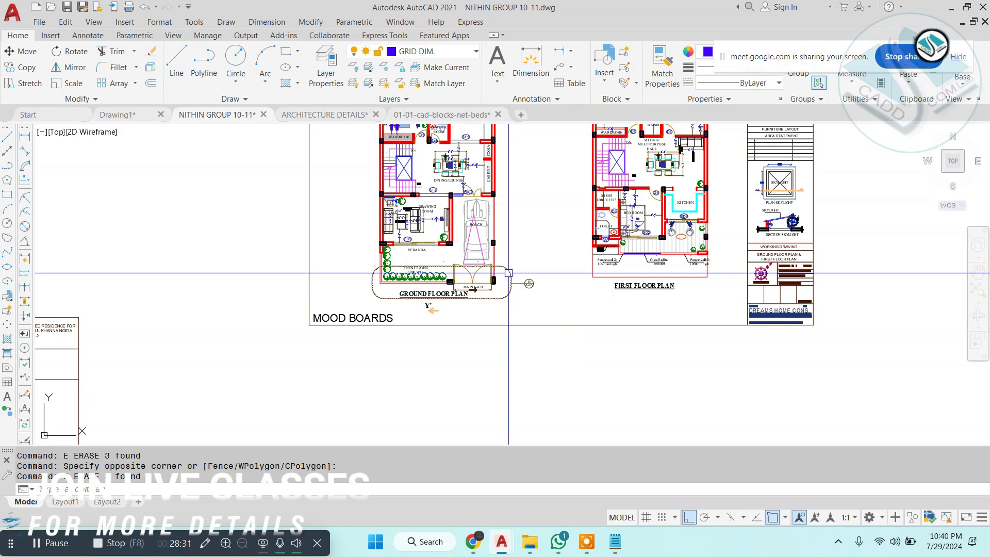
key("Escape")
scroll(428, 304, "up", 6)
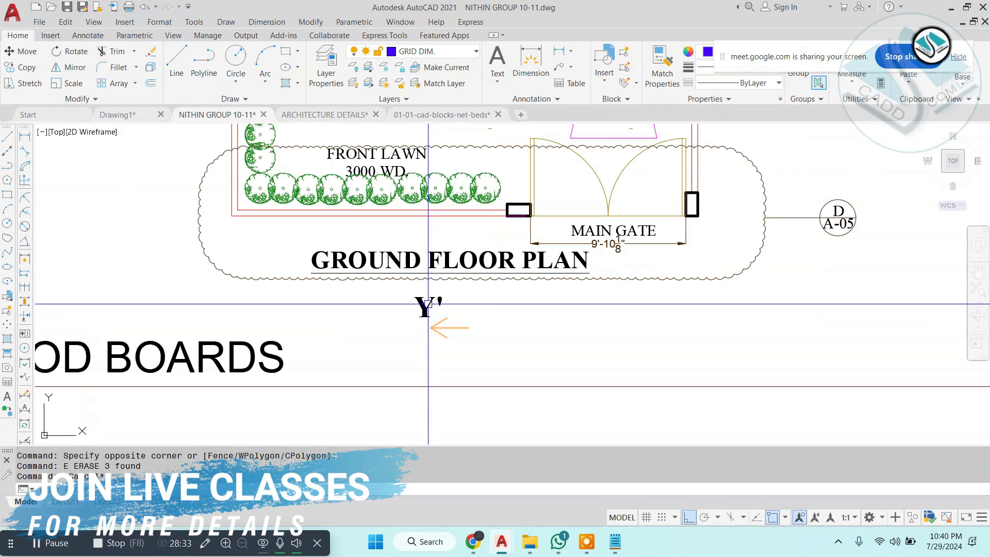
key("Escape")
key("Escape")
scroll(500, 316, "down", 5)
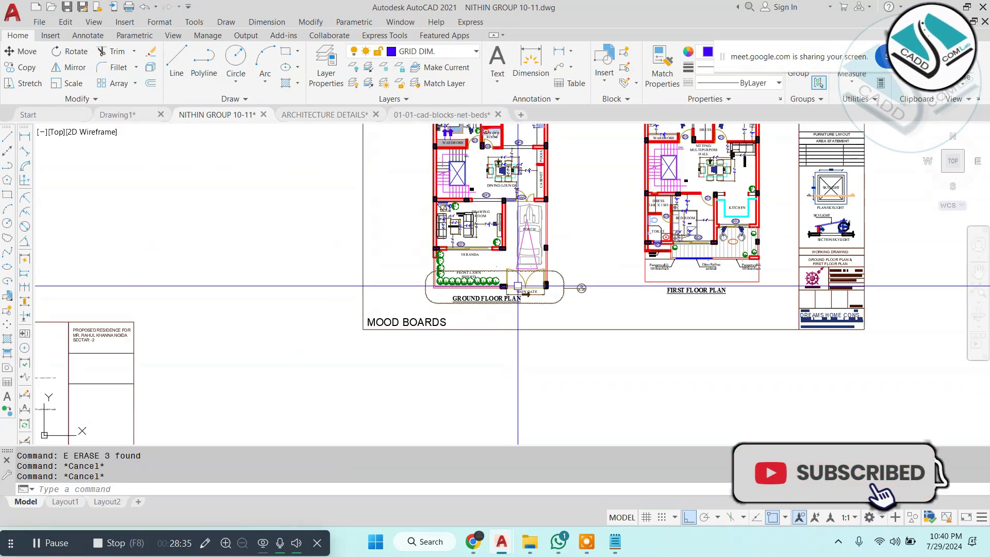
Step: Erase the TOILET label and both segments of the vanity leader line outside the ground floor plan
scroll(421, 206, "up", 5)
left_click(364, 172)
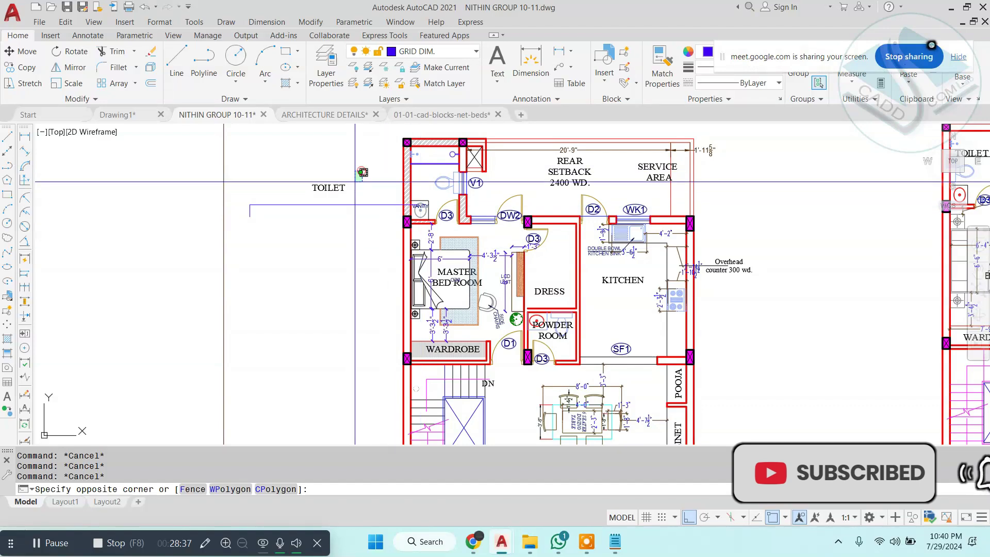
left_click(318, 232)
key("Delete")
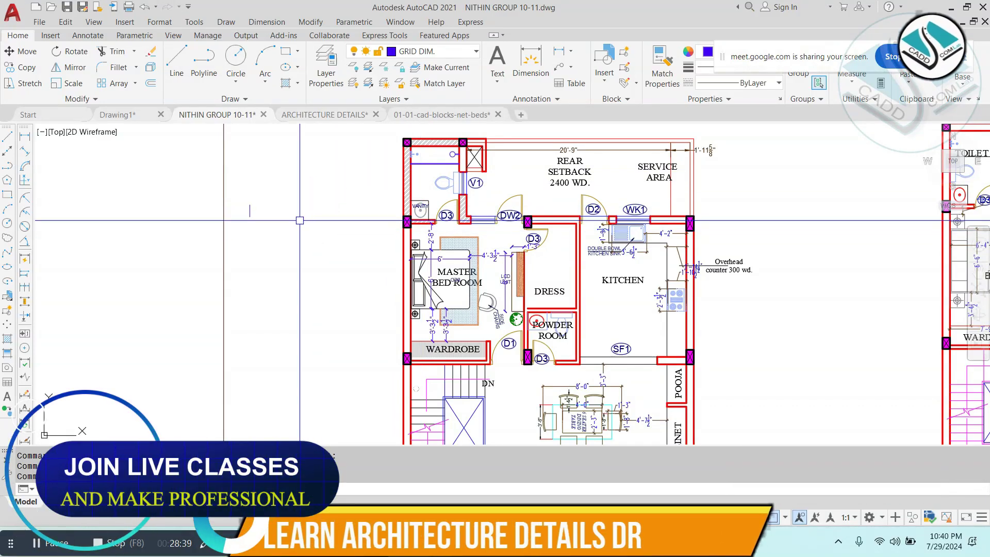
left_click(263, 188)
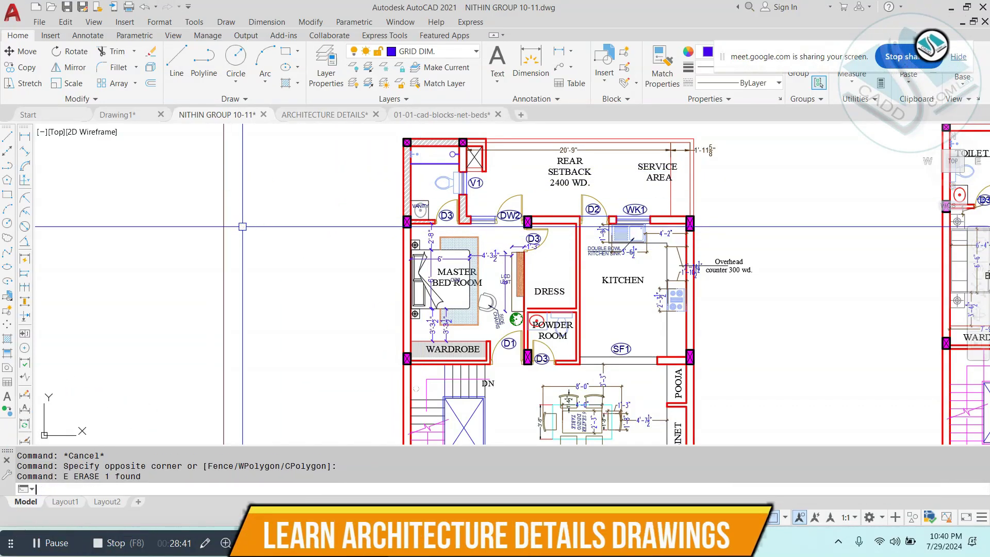
Step: Draw a leader line from the vanity horizontally out past the exterior wall and turn it upward
scroll(421, 181, "up", 4)
left_click(421, 256)
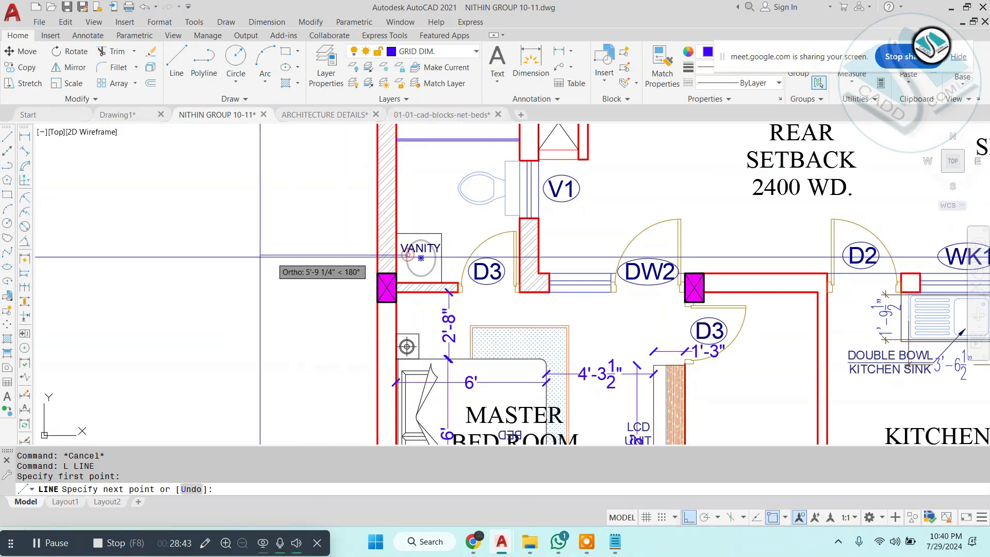
left_click(169, 178)
key("Escape")
Step: Draw a leader line from the ground floor WC straight up beyond the top of the plan
scroll(168, 177, "down", 4)
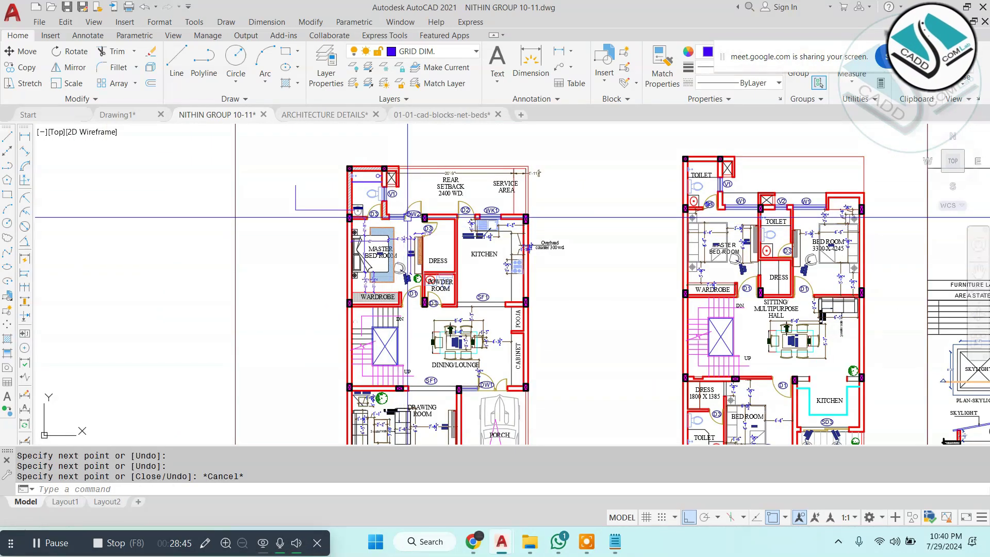
scroll(381, 194, "up", 3)
scroll(361, 193, "down", 6)
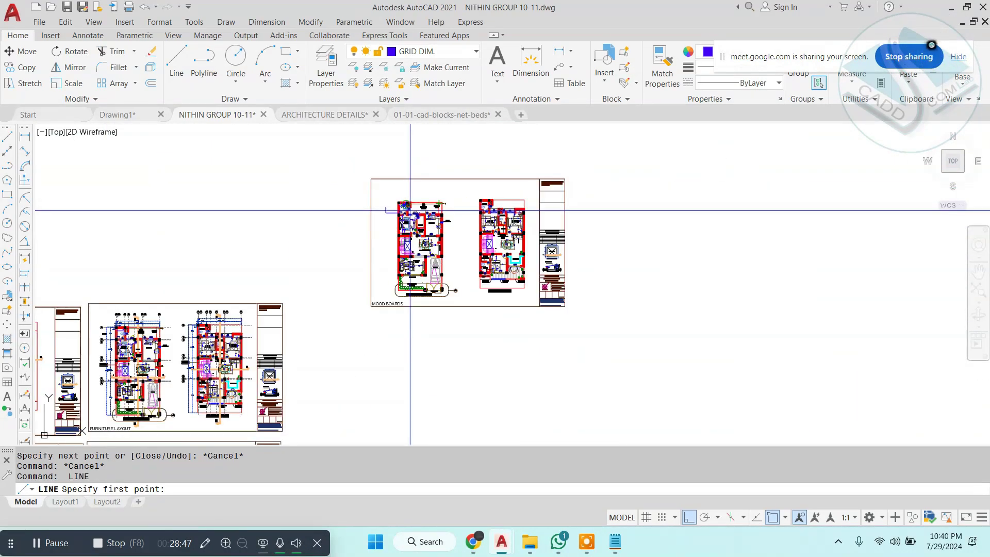
scroll(393, 206, "up", 4)
left_click_drag(371, 193, 364, 271)
key("Escape")
left_click_drag(426, 239, 380, 179)
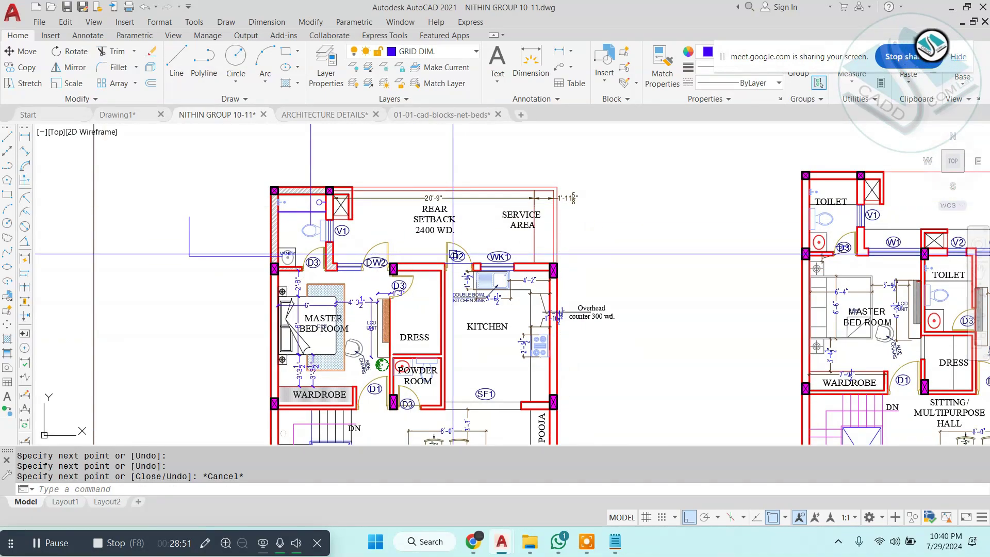
left_click_drag(453, 271, 315, 232)
scroll(364, 254, "up", 2)
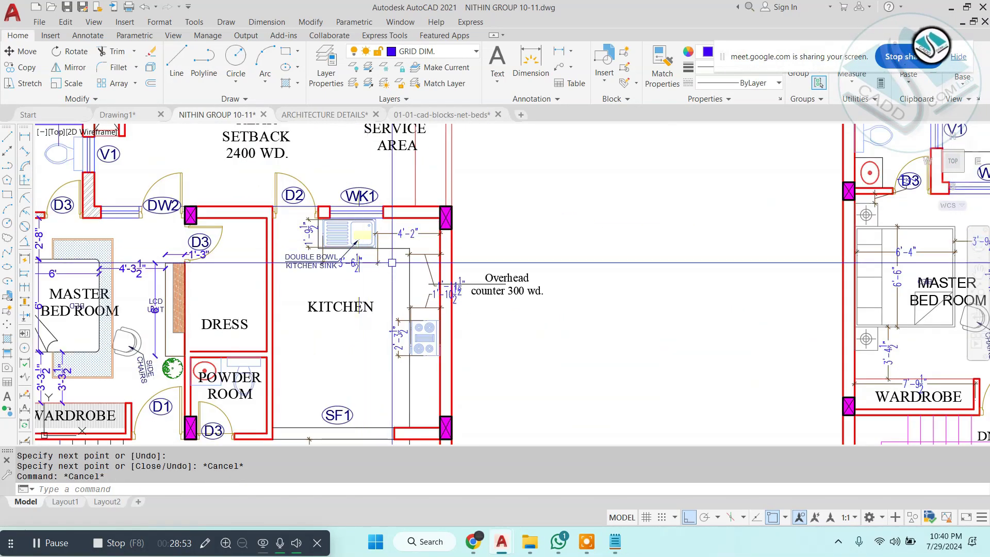
left_click_drag(400, 296, 353, 224)
scroll(374, 237, "down", 2)
Step: Draw a leader line from the master bedroom bed out past the exterior wall and turn it upward
left_click_drag(244, 238, 439, 244)
scroll(373, 229, "up", 4)
key("Escape")
key("space")
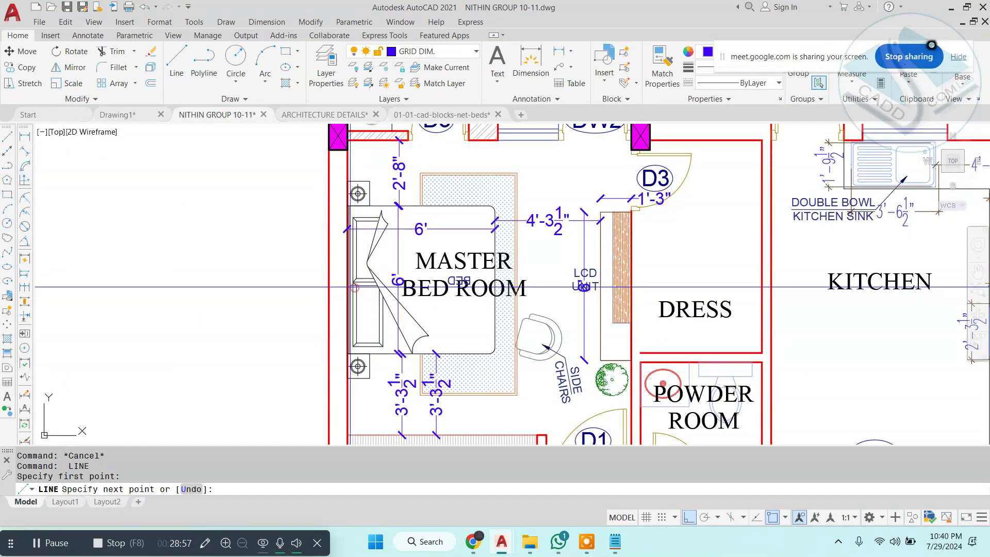
left_click(121, 296)
left_click(162, 194)
key("Escape")
Step: Draw a leader line from the master bedroom LCD unit out past the exterior wall, then down, with a short horizontal end segment
scroll(184, 211, "down", 2)
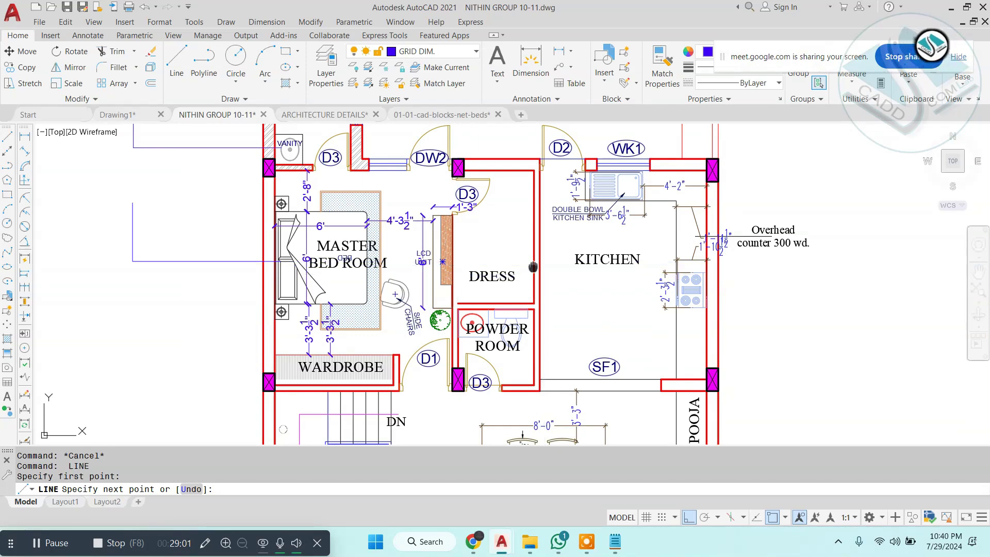
left_click_drag(534, 267, 494, 259)
key("Escape")
key("space")
left_click(402, 221)
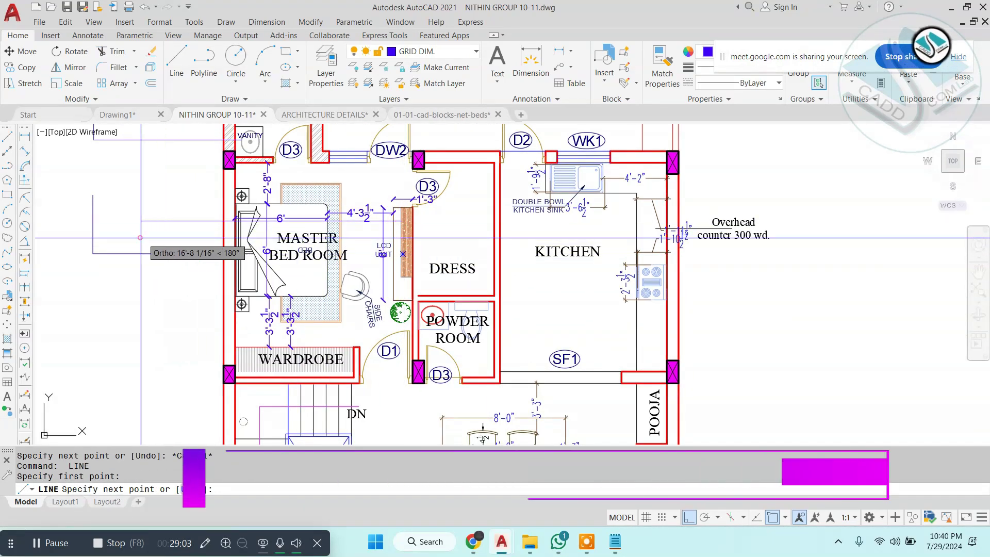
left_click(140, 238)
left_click(128, 365)
left_click(74, 365)
key("Escape")
Step: Finish the master bedroom LCD unit's leader line by running it downward and ending it with a short horizontal segment
scroll(318, 282, "down", 2)
left_click_drag(330, 326, 326, 267)
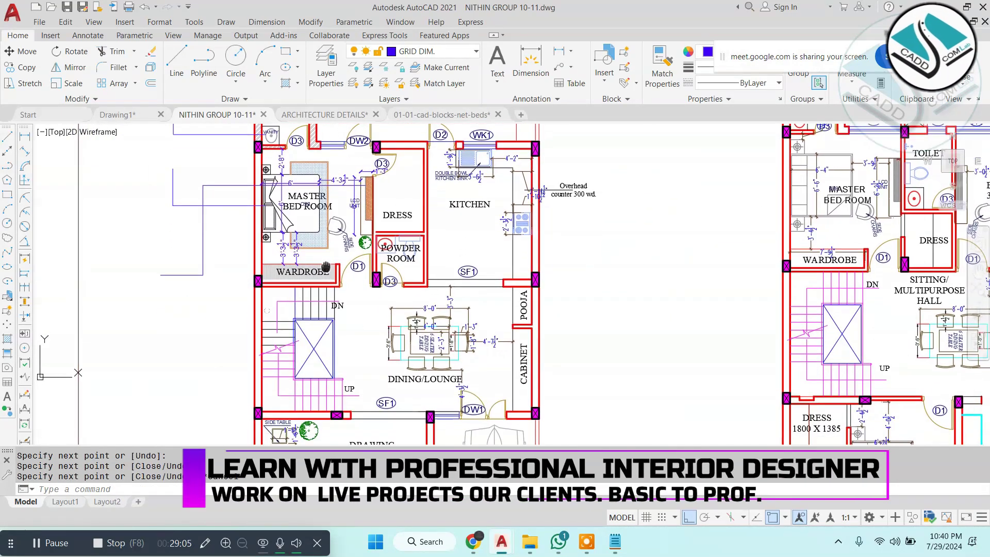
key("Escape")
Step: Draw a leader line from the ground floor wardrobe out past the exterior wall, then down, with a horizontal end segment
scroll(299, 277, "up", 2)
left_click(146, 279)
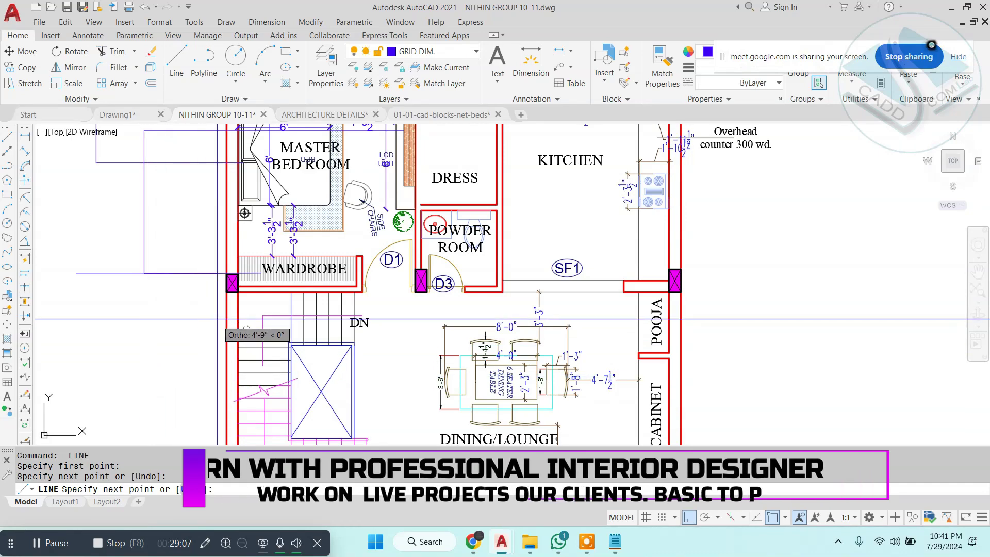
key("ctrl+z")
left_click(175, 292)
left_click(177, 377)
left_click_drag(177, 377, 292, 333)
left_click(147, 348)
key("Escape")
Step: Draw a straight horizontal leader line from the master bedroom side chair across the kitchen and out past the exterior wall
scroll(505, 228, "down", 2)
left_click_drag(505, 227, 290, 300)
scroll(300, 277, "up", 4)
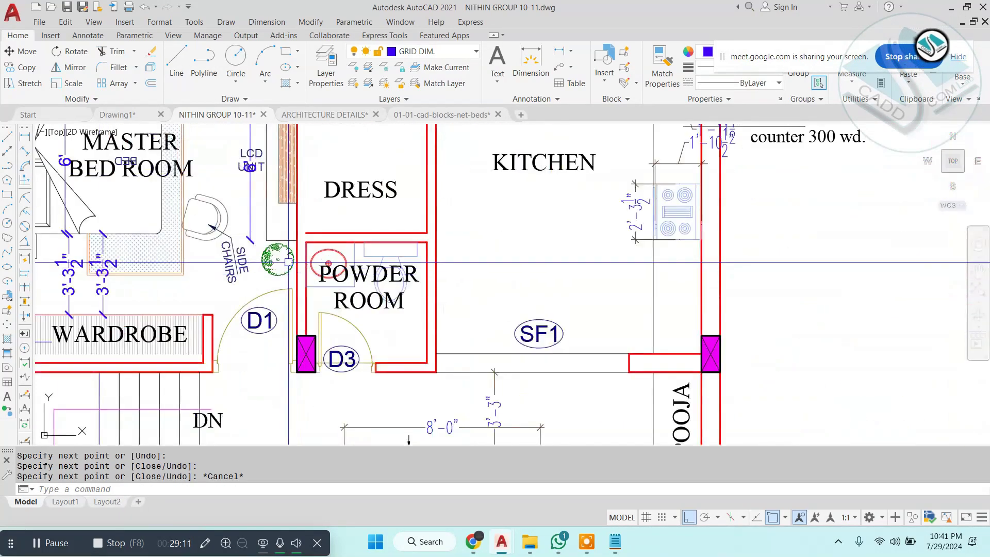
left_click_drag(241, 262, 498, 262)
left_click(469, 219)
scroll(401, 237, "down", 4)
left_click_drag(400, 238, 240, 252)
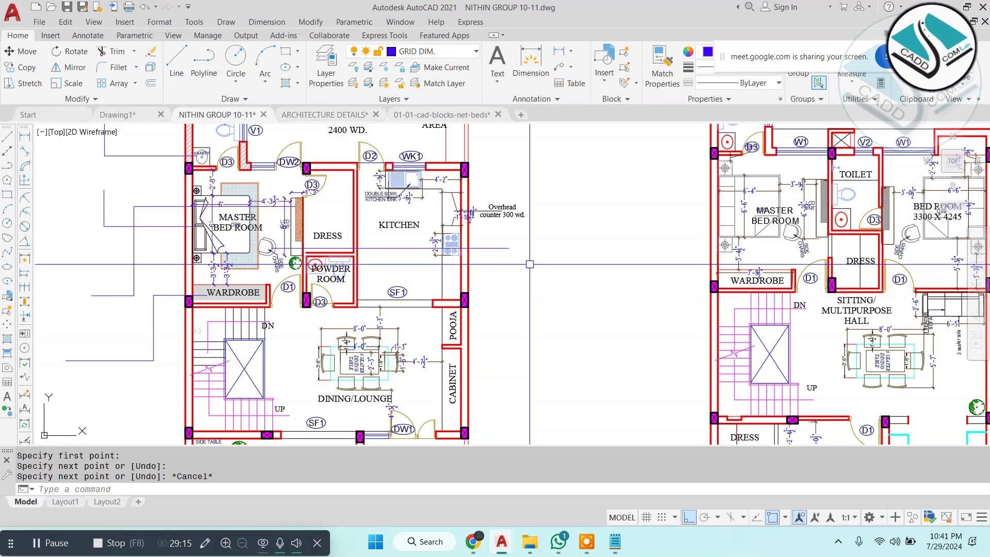
Step: Draw a leader line from the powder room washbasin horizontally out past the kitchen's exterior wall and turn it downward
left_click_drag(342, 287, 346, 242)
scroll(344, 230, "up", 4)
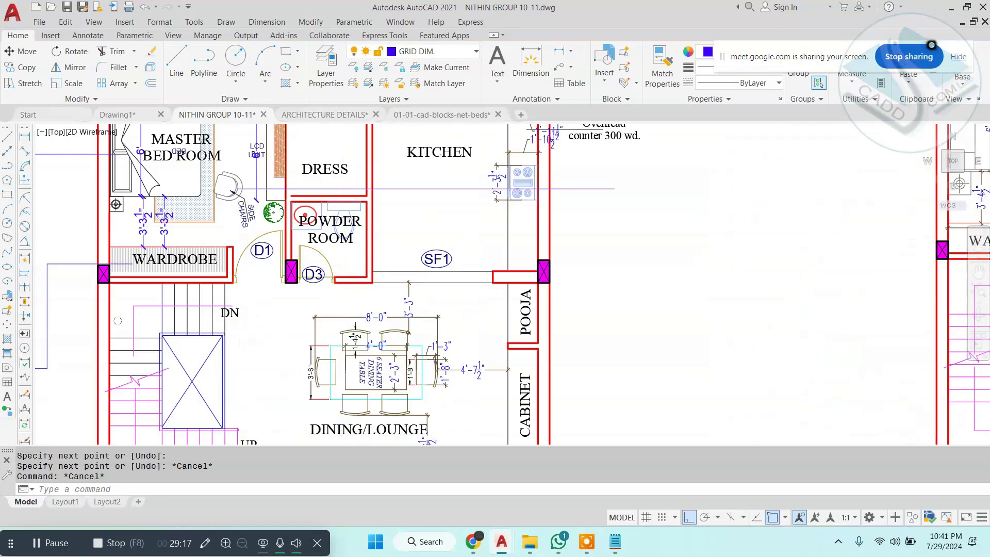
key("Escape")
key("space")
scroll(299, 205, "down", 4)
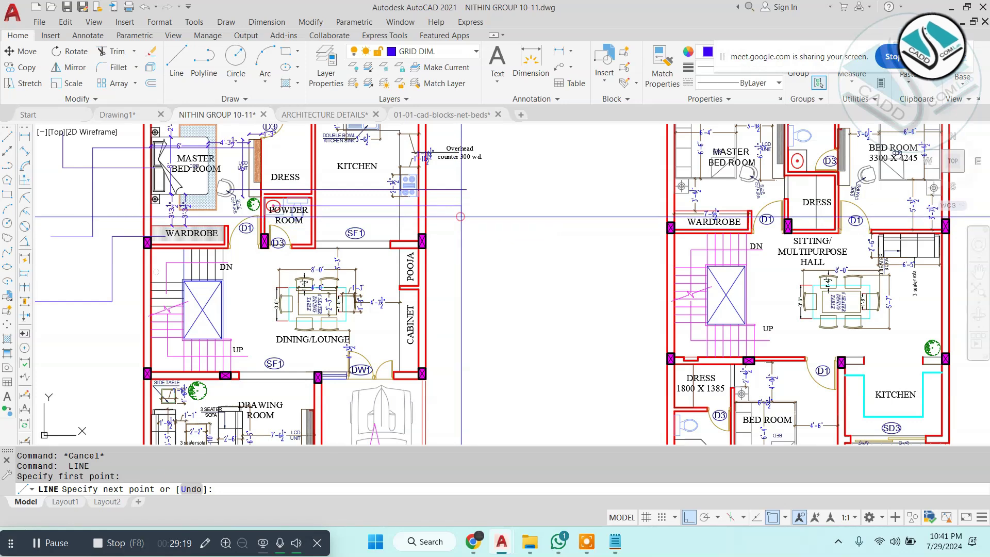
key("Escape")
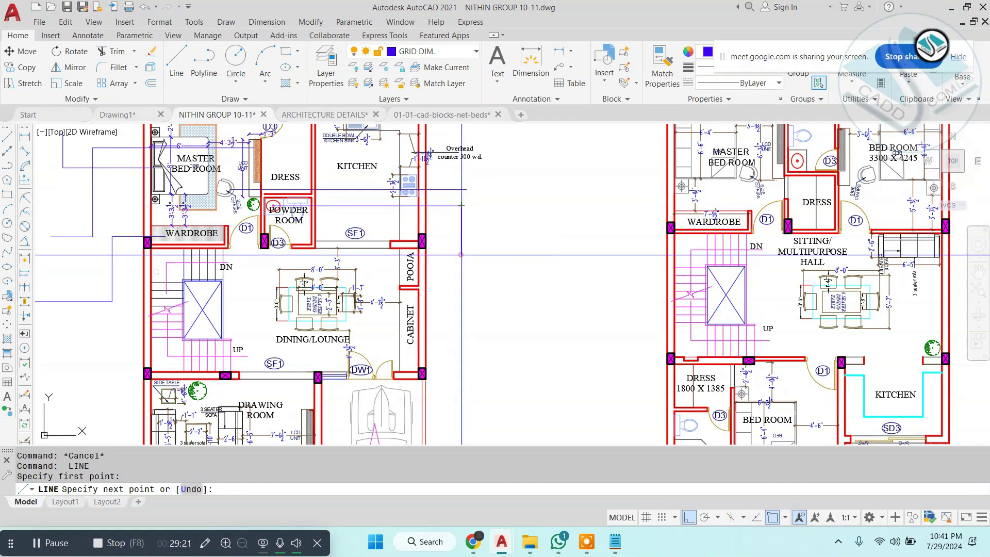
left_click(461, 254)
key("Escape")
Step: Draw a leader line from the six-seater dining table horizontally out past the cabinet-side exterior wall and turn it upward
left_click_drag(291, 284, 329, 229)
key("Escape")
key("space")
left_click(367, 242)
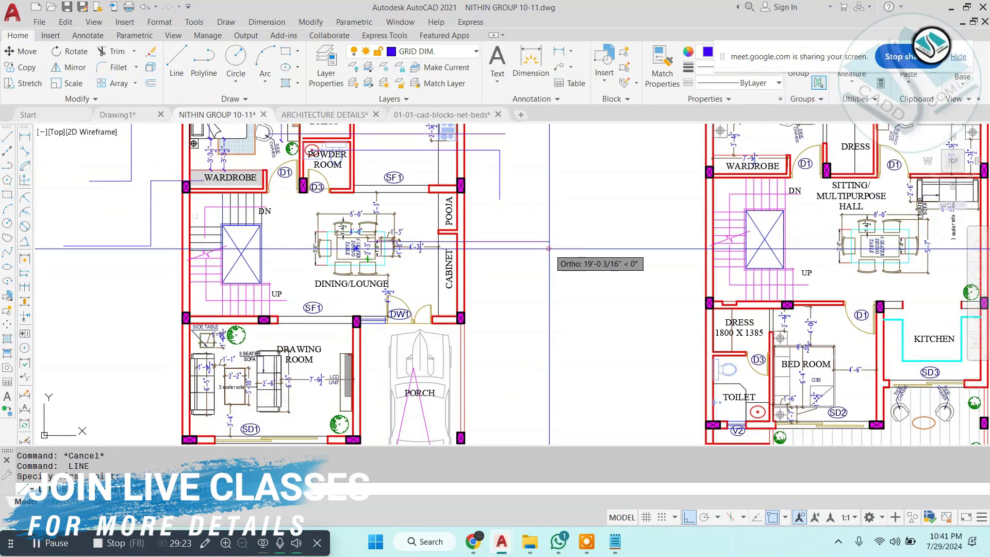
left_click(549, 249)
Step: Draw a leader line from the drawing room side table out past the exterior wall and turn it upward
left_click_drag(381, 286, 344, 160)
scroll(157, 244, "up", 4)
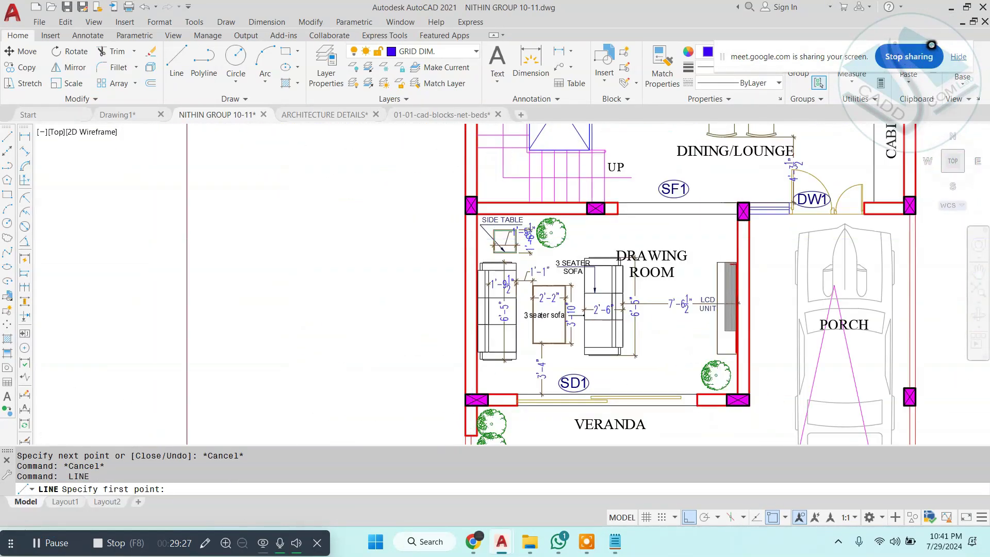
left_click(511, 248)
left_click_drag(383, 301, 432, 202)
Step: Draw a straight horizontal leader line from the drawing room sofa against the exterior wall out past that wall
key("Return")
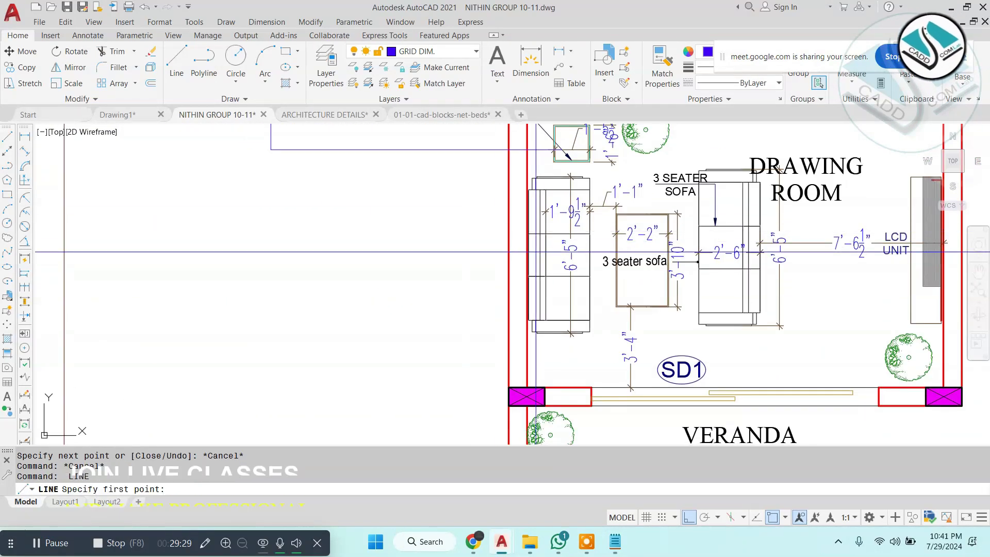
left_click(544, 254)
key("Return")
left_click_drag(184, 255, 97, 211)
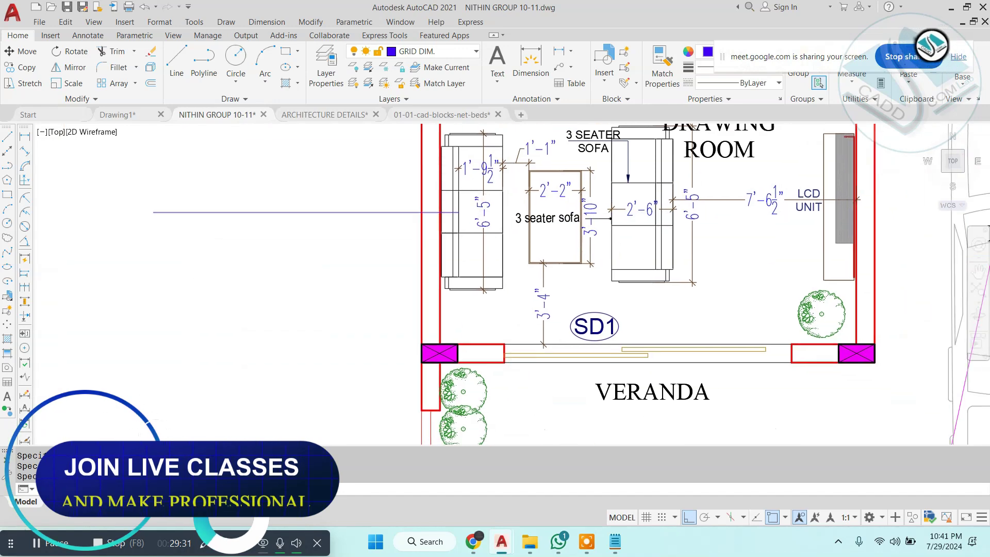
Step: Draw a leader line from the drawing room center table downward, then horizontally out past the exterior wall
left_click(530, 241)
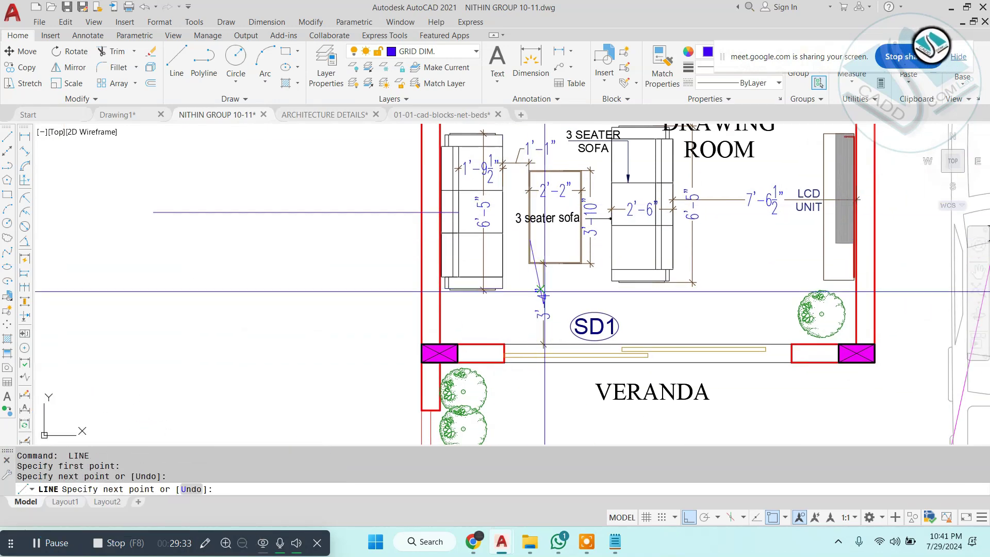
key("ctrl+z")
scroll(541, 292, "up", 2)
scroll(507, 314, "down", 10)
key("Escape")
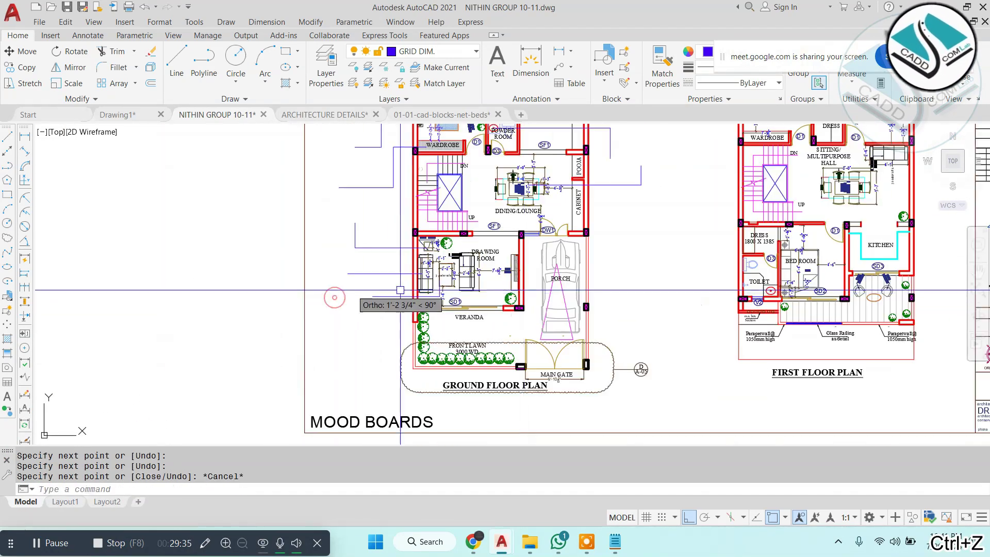
Step: Draw a leader line from the front lawn plants horizontally out past the boundary wall and turn it upward
key("Escape")
scroll(549, 294, "up", 6)
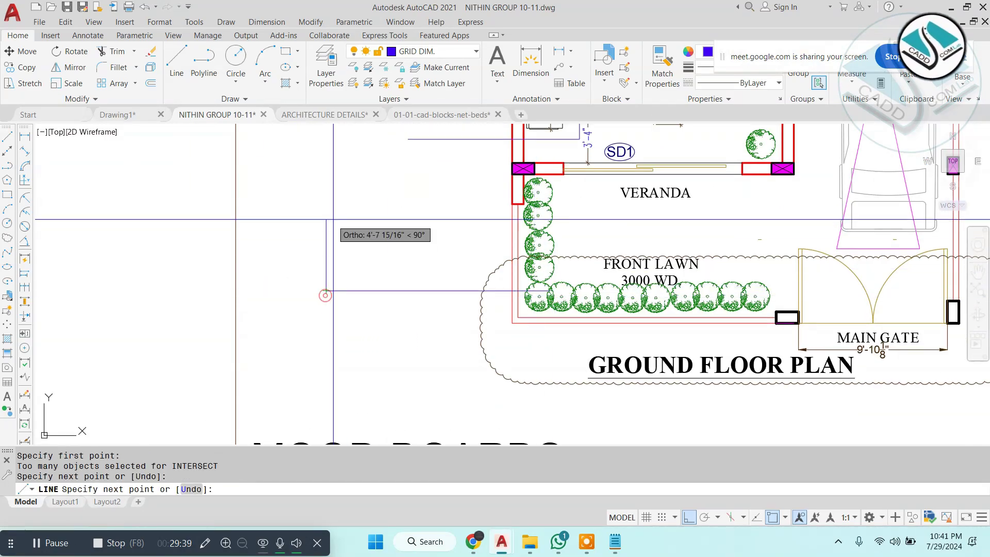
key("Escape")
scroll(416, 249, "down", 6)
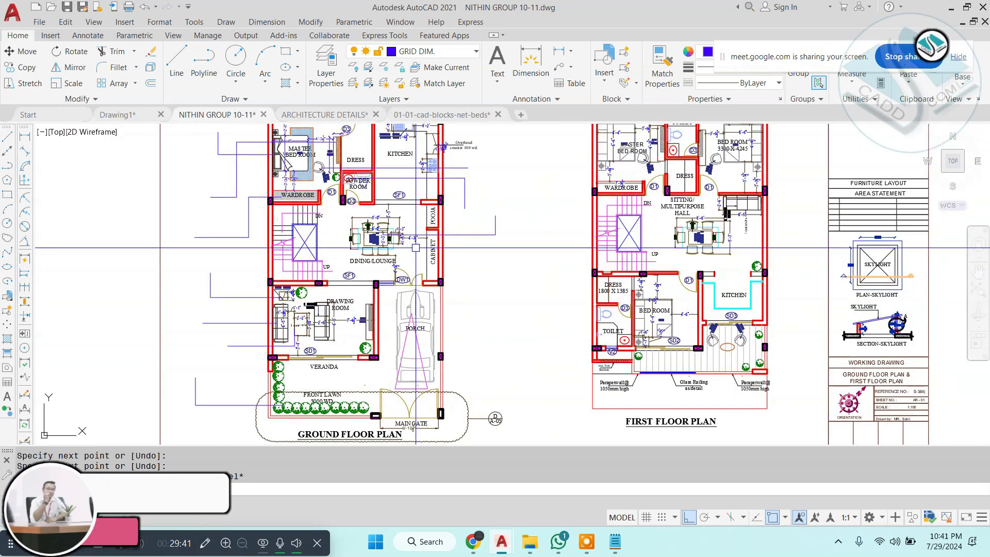
Step: Draw a leader line from the shower in the ground floor toilet up beyond the plan, with a short horizontal end segment
scroll(380, 201, "up", 6)
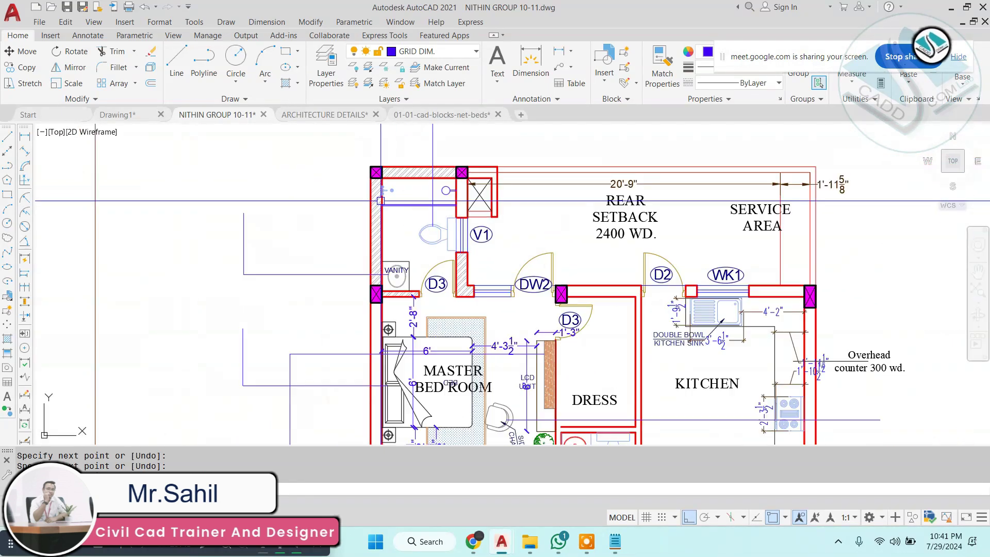
scroll(424, 217, "up", 2)
scroll(423, 227, "down", 2)
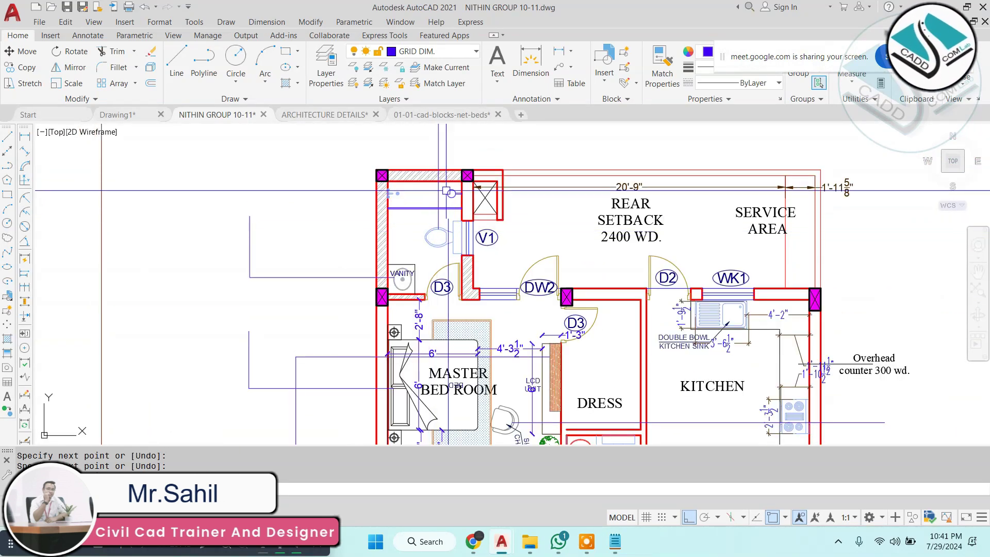
scroll(422, 240, "up", 4)
left_click(427, 260)
scroll(428, 253, "down", 3)
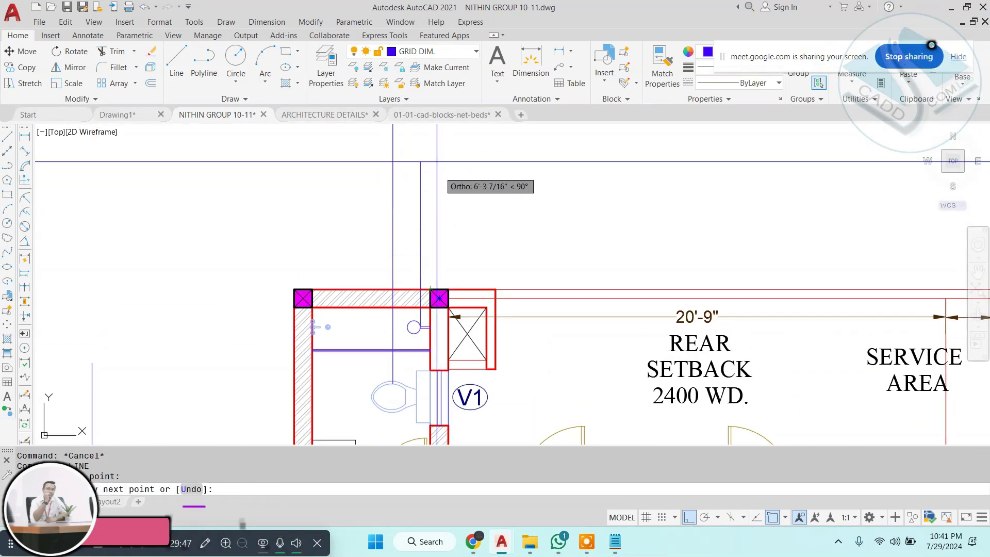
left_click_drag(437, 163, 424, 245)
left_click(428, 280)
left_click(467, 282)
key("Escape")
Step: Draw a leader line from the double bowl kitchen sink up beyond the plan, with a horizontal end segment
scroll(457, 239, "down", 5)
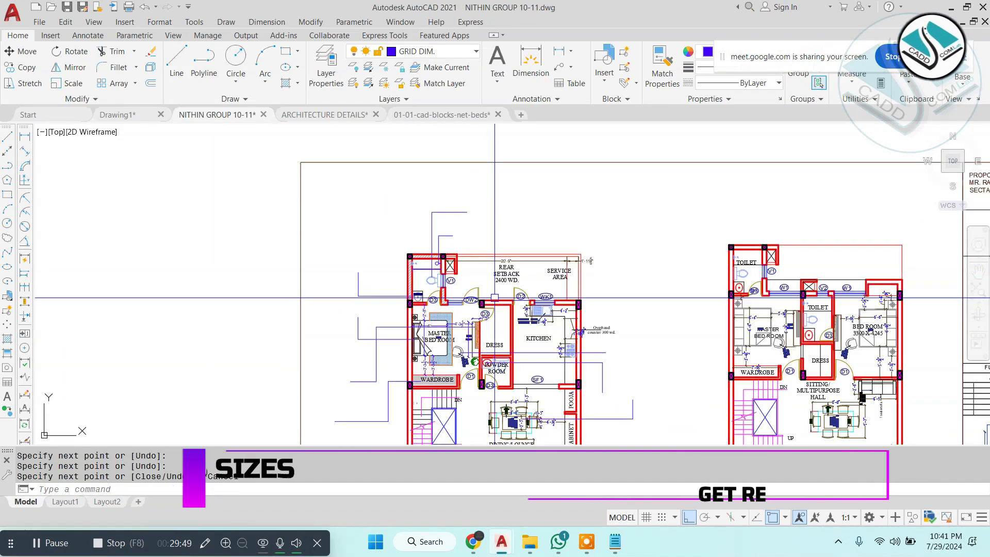
key("Escape")
key("space")
scroll(457, 238, "up", 4)
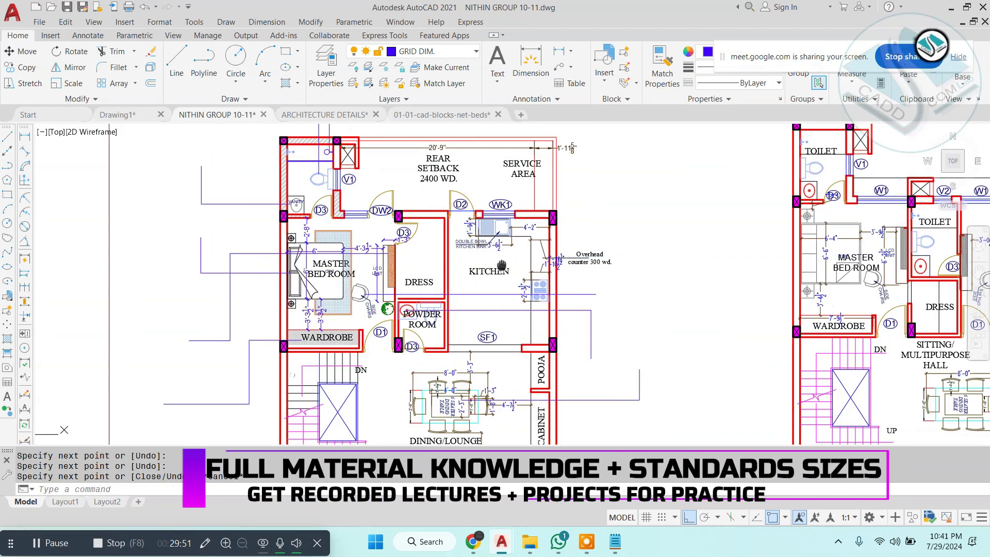
left_click(464, 235)
scroll(464, 235, "down", 5)
scroll(467, 259, "up", 3)
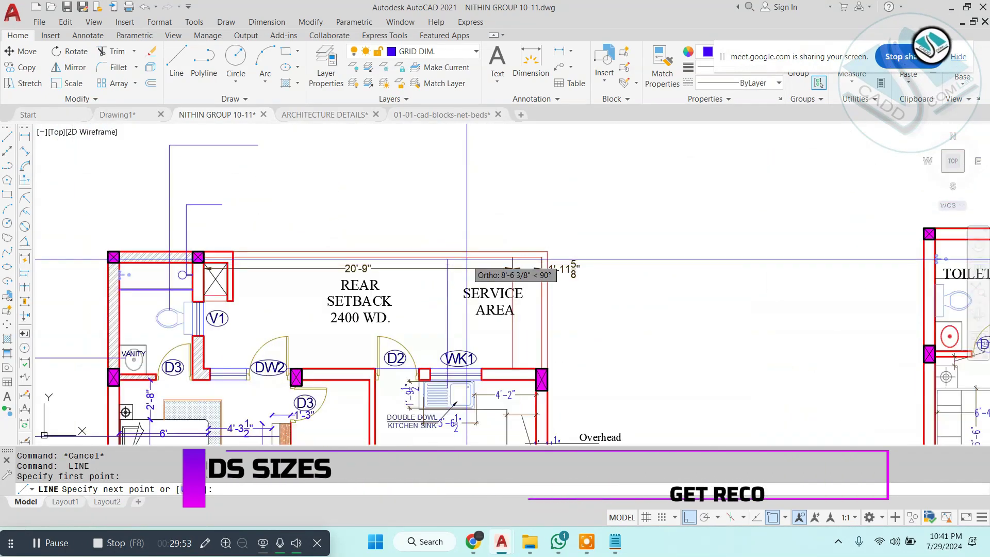
left_click(542, 177)
key("Escape")
Step: Draw a straight horizontal leader line from the drawing room LCD unit across the porch and out past the plan
scroll(516, 206, "down", 5)
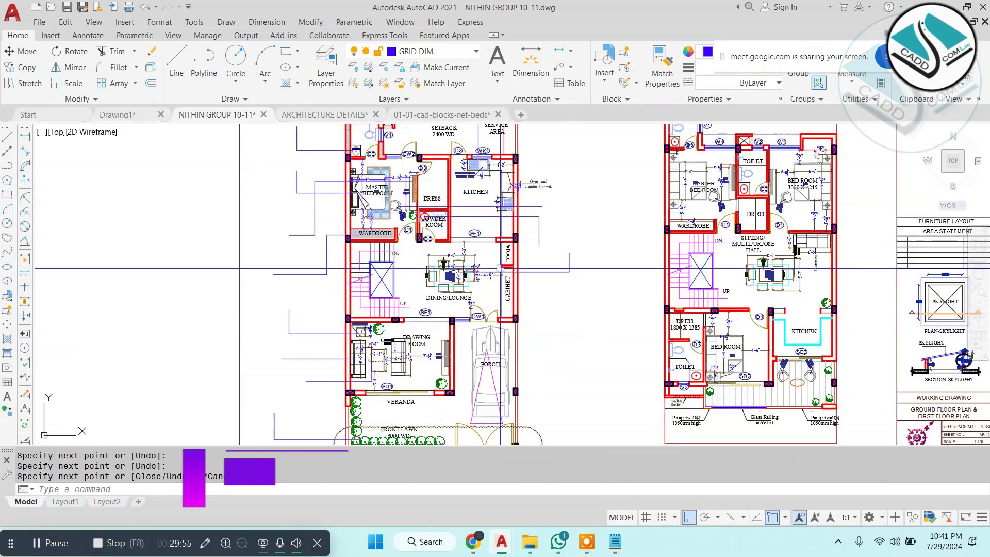
scroll(395, 289, "up", 4)
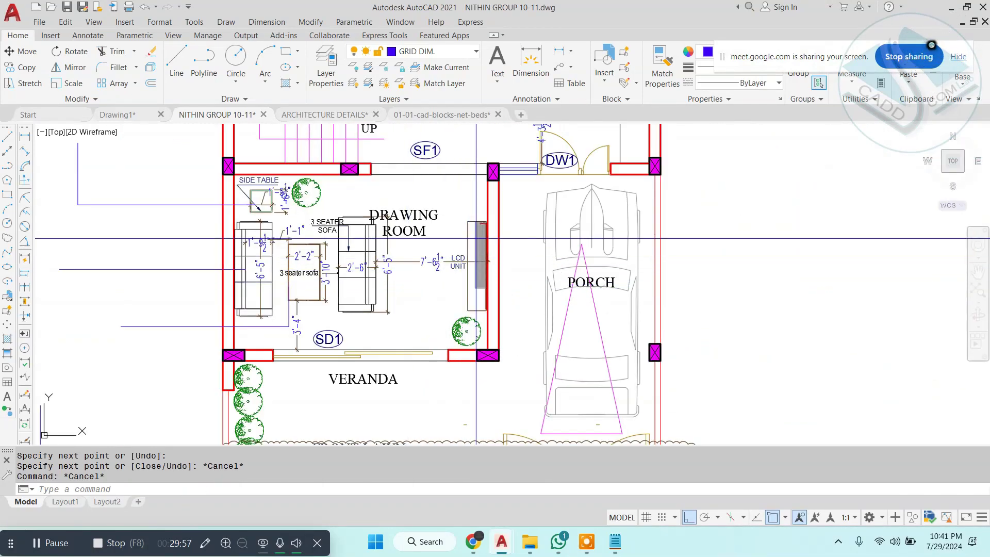
key("space")
left_click(476, 239)
left_click(685, 235)
key("Escape")
Step: Draw a straight horizontal leader line from the drawing room plant near the veranda wall across the porch and out past the plan
scroll(519, 251, "down", 4)
scroll(449, 283, "up", 4)
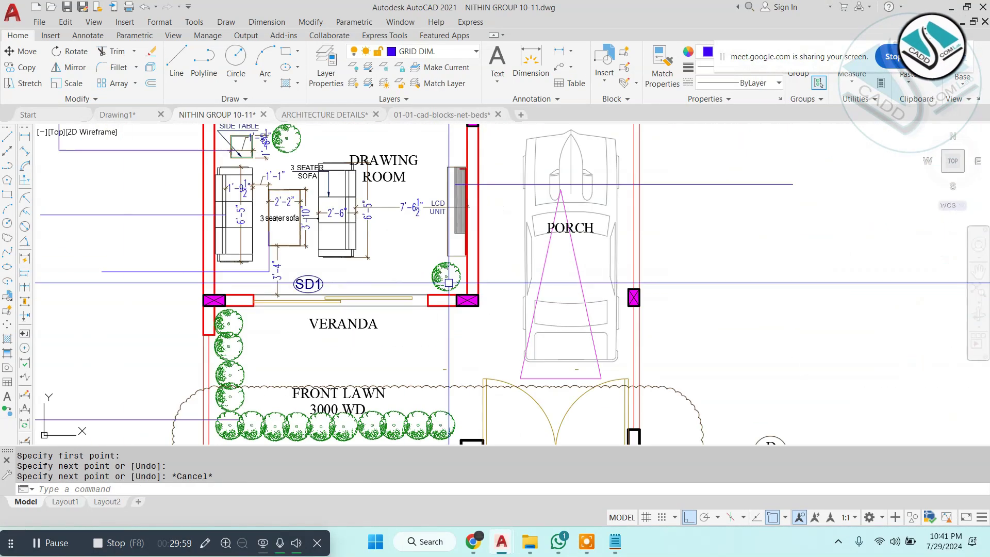
left_click(444, 278)
key("Escape")
scroll(494, 367, "down", 6)
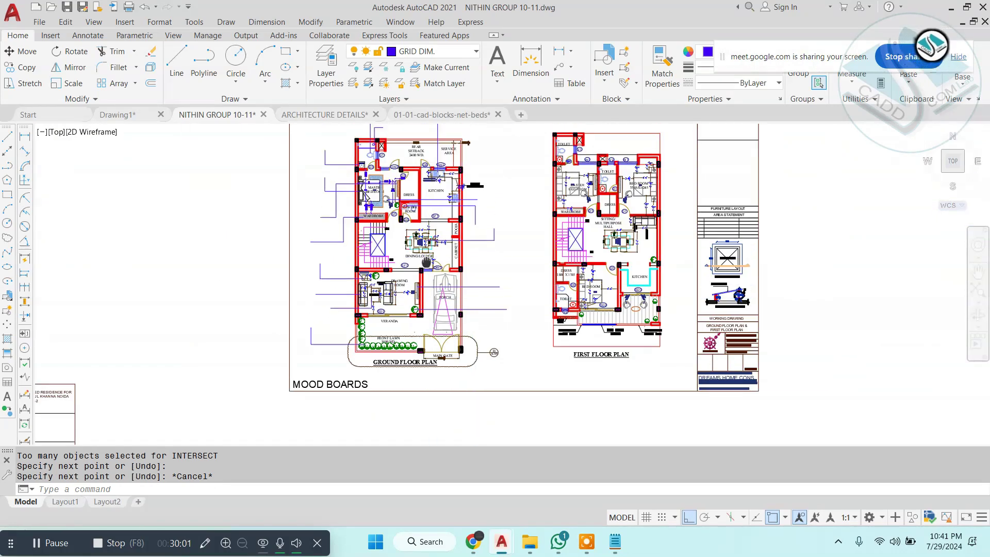
Step: Switch to Chrome and close the open bedroom interior image tabs, leaving the Google search results
left_click_drag(358, 206, 449, 239)
key("Escape")
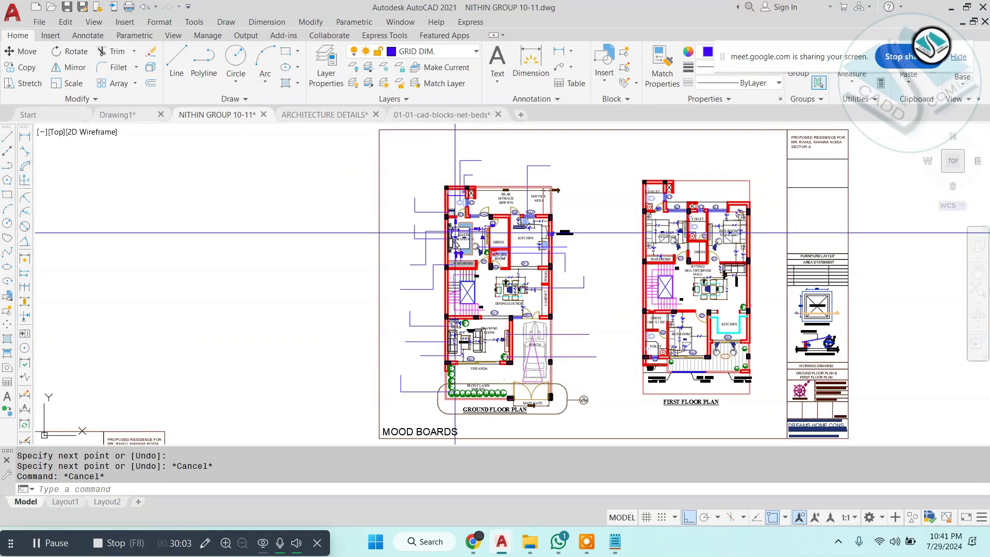
scroll(468, 199, "up", 6)
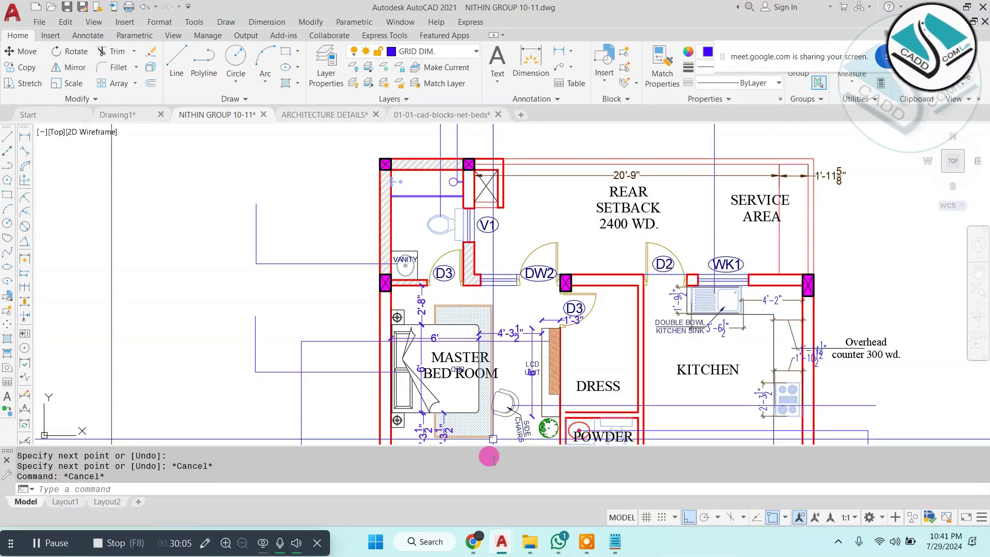
mouse_move(529, 545)
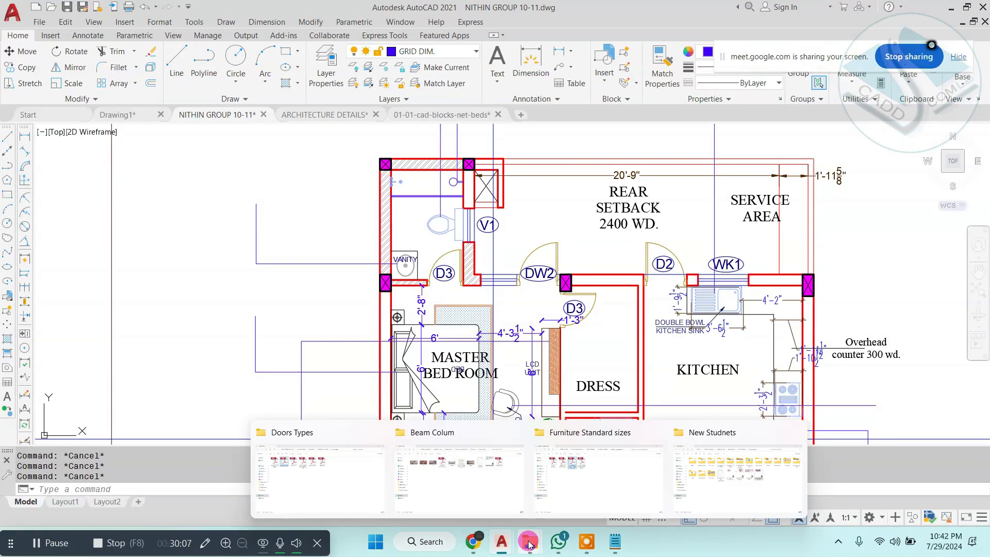
left_click(472, 542)
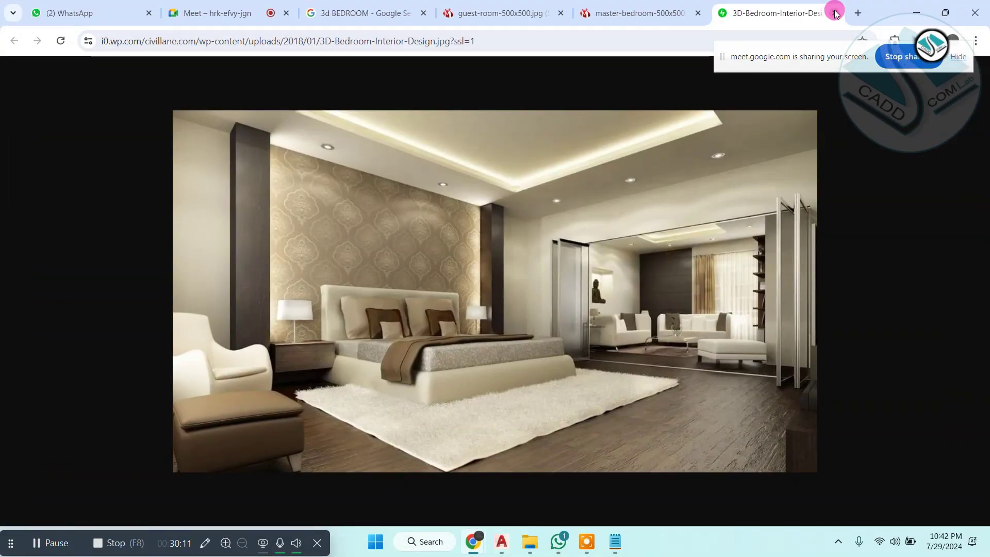
left_click(834, 11)
left_click(780, 14)
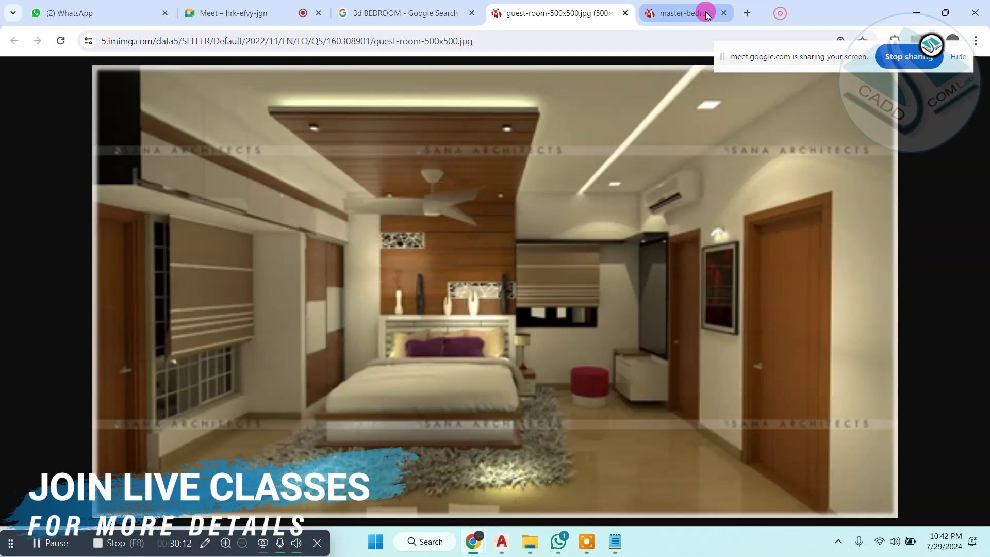
left_click(625, 13)
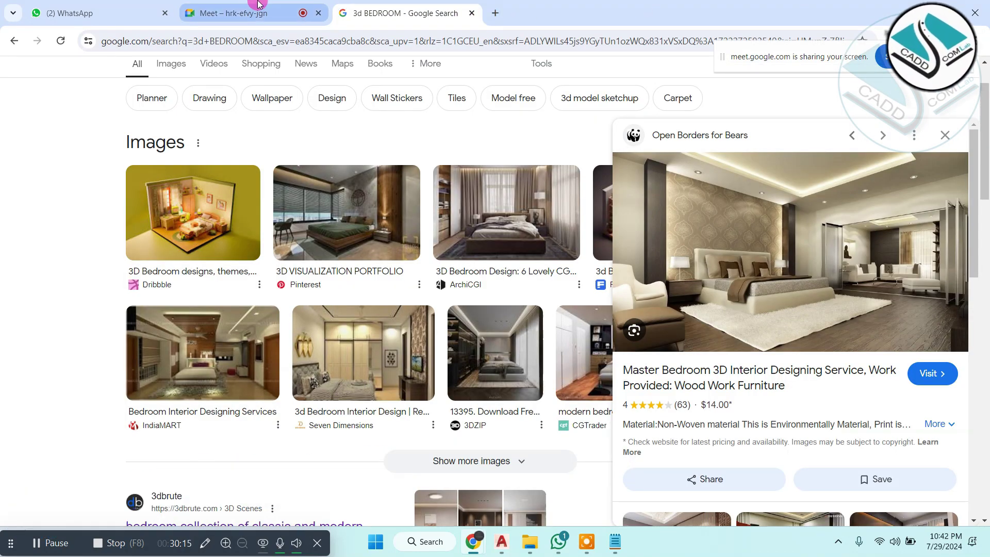
Step: Search Google Images for "TV UNIT" and open the preview of the Wakefit Allie Engineering Wood 3 Module TV Unit
scroll(223, 112, "up", 1)
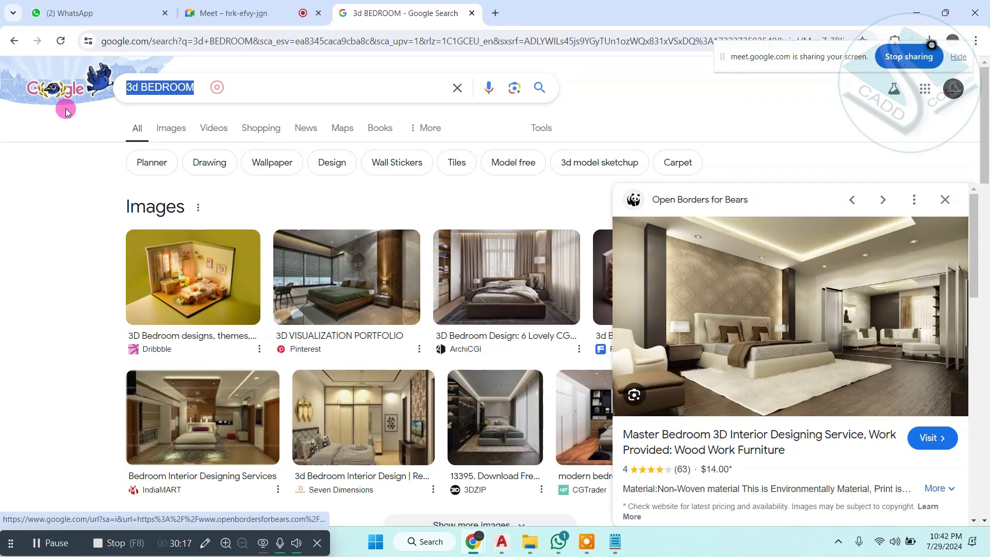
type("TV UN")
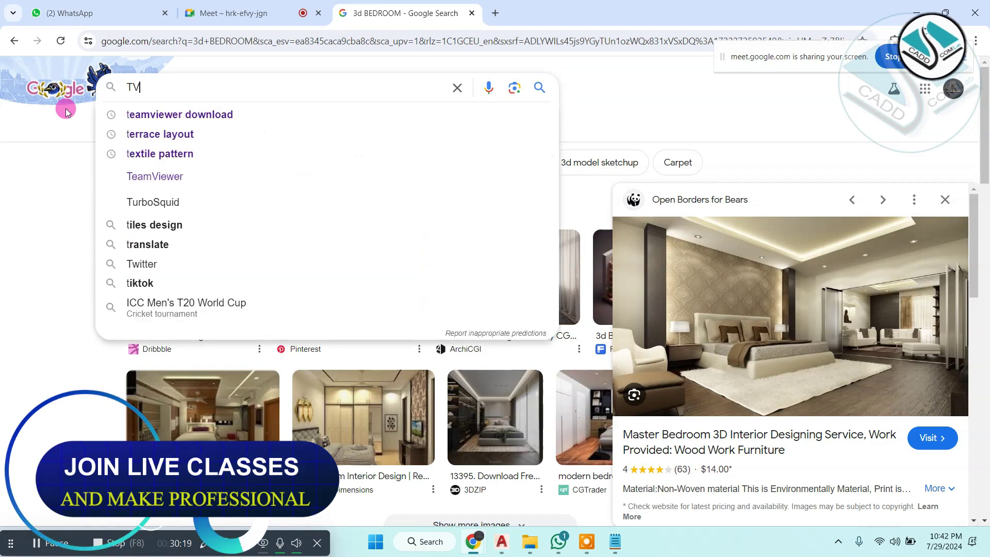
type("IT")
key("Return")
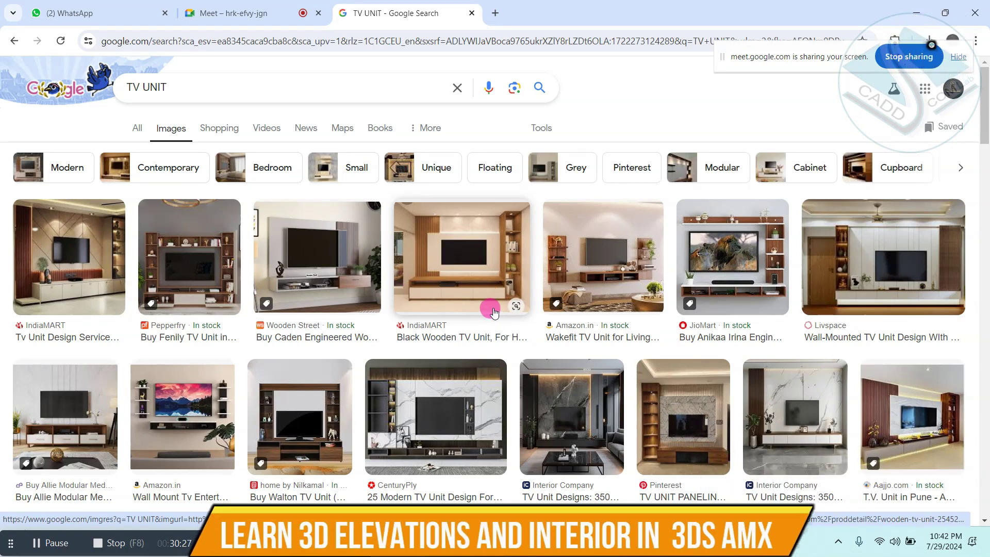
scroll(440, 327, "down", 2)
left_click(46, 253)
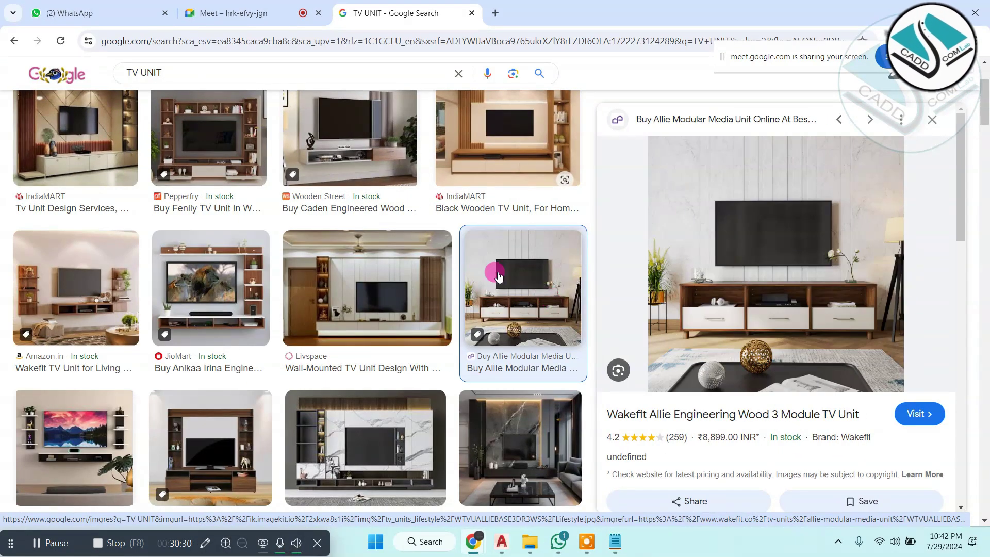
Step: Open the Wakefit 3 Module TV Unit preview image at full size in its own browser tab
right_click(757, 264)
key("Escape")
scroll(748, 310, "down", 4)
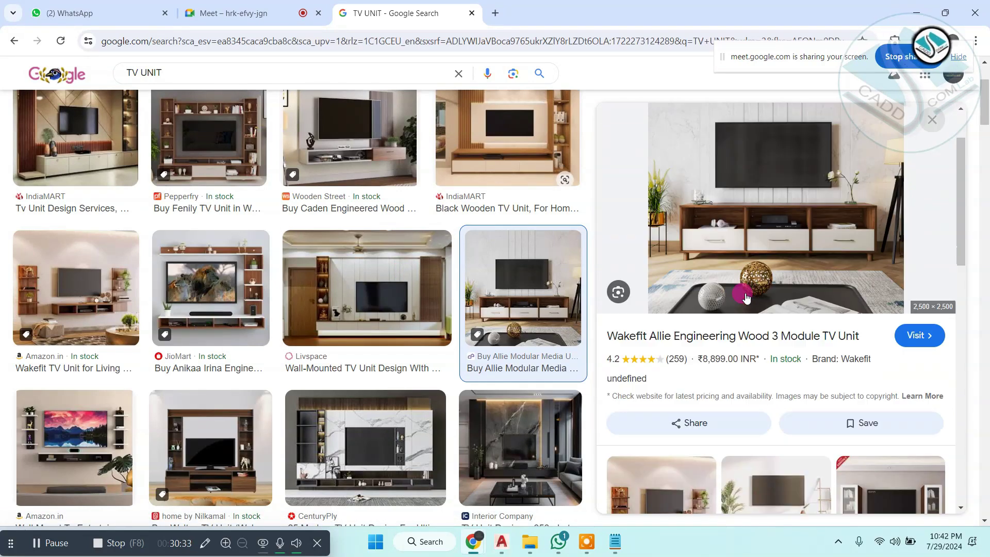
scroll(753, 341, "up", 3)
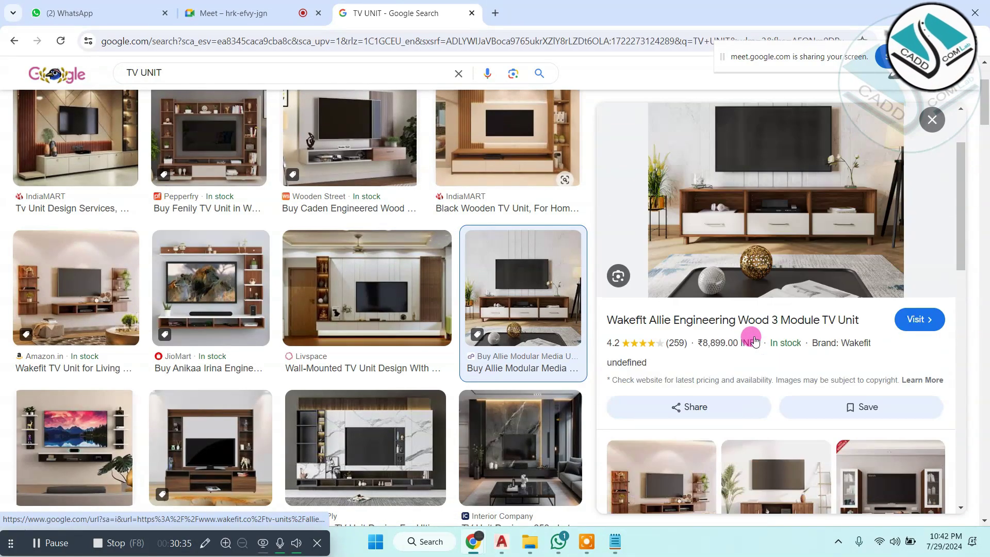
right_click(758, 180)
left_click(829, 355)
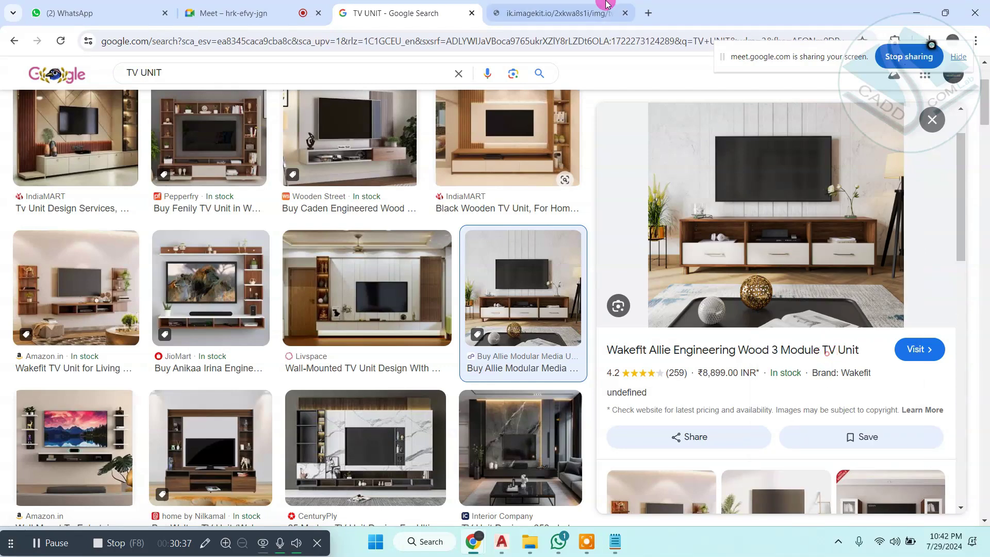
left_click(542, 13)
right_click(530, 181)
left_click(583, 201)
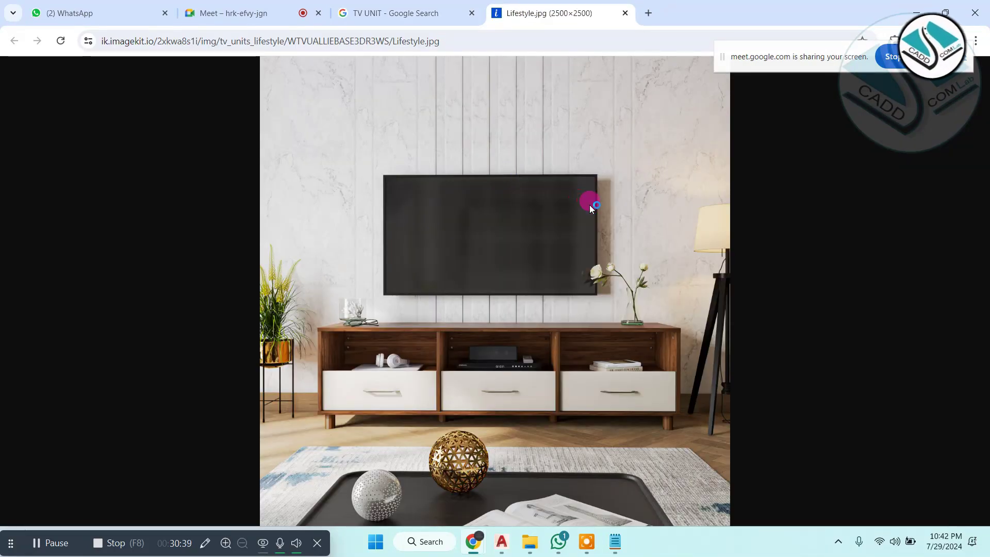
key("Escape")
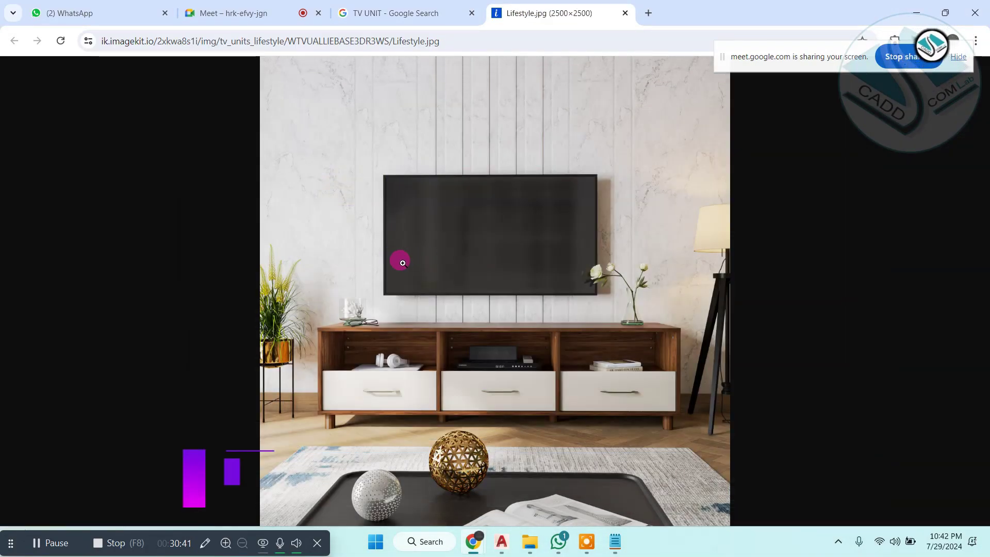
right_click(420, 255)
left_click(454, 278)
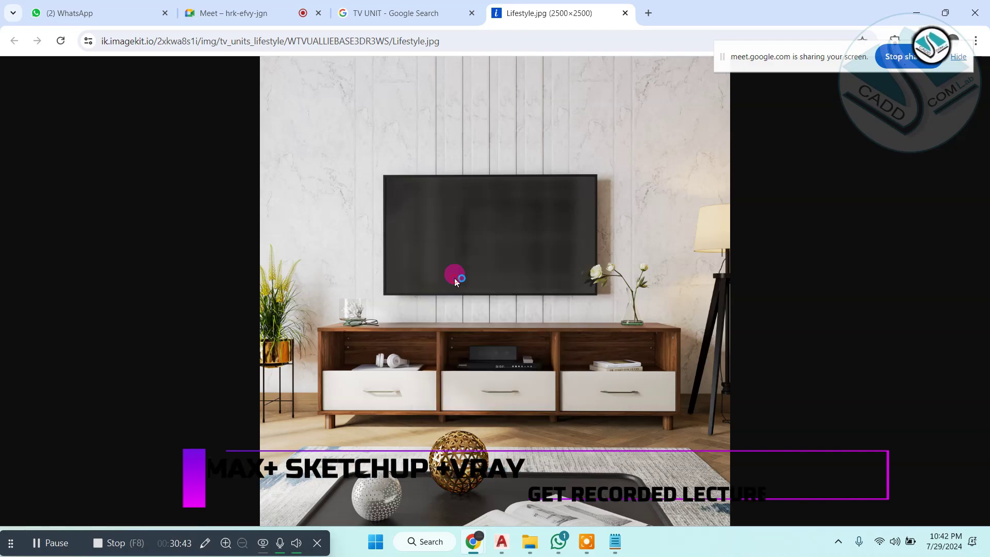
key("Escape")
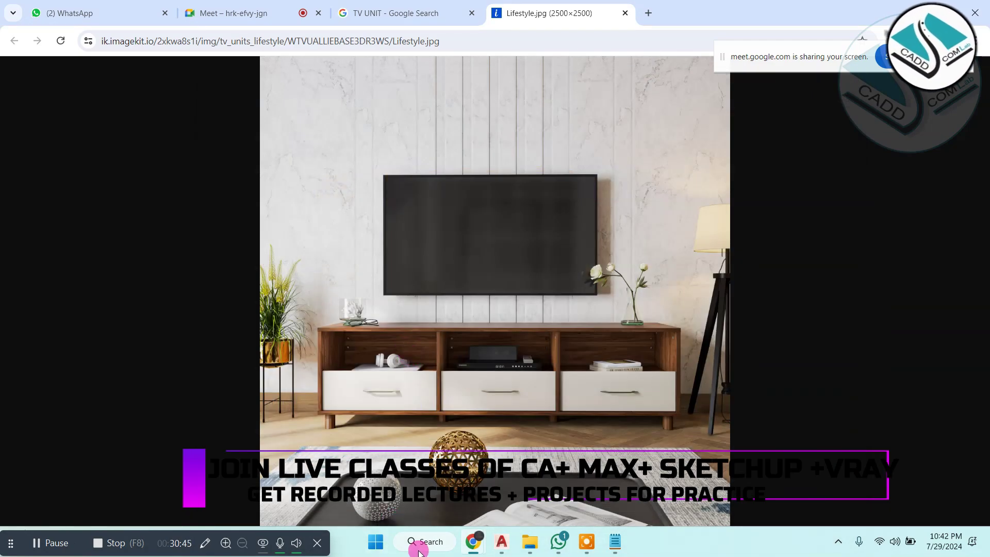
Step: Switch to Snipping Tool and capture a rectangular snip of the wall-mounted TV and the wooden unit below it
left_click(431, 541)
type("SN")
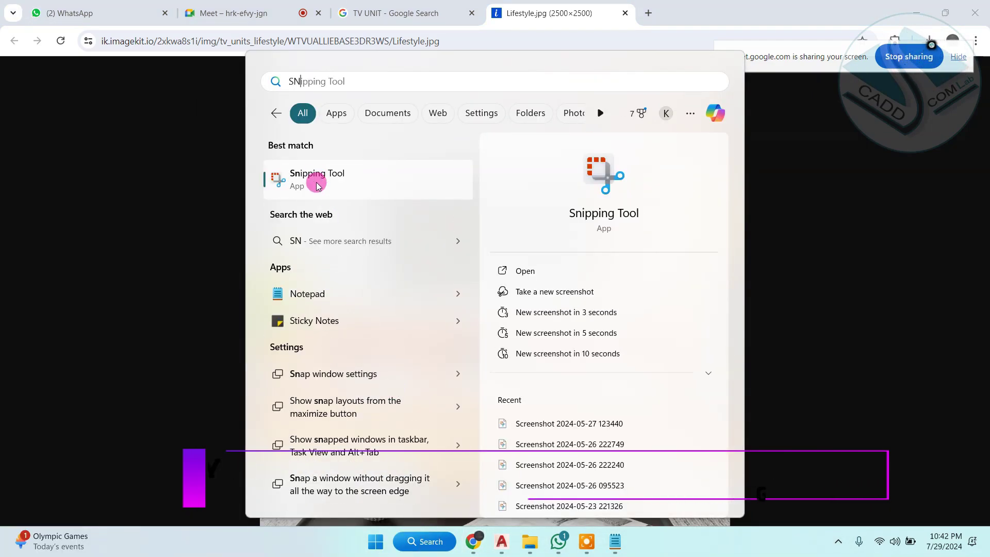
left_click(316, 181)
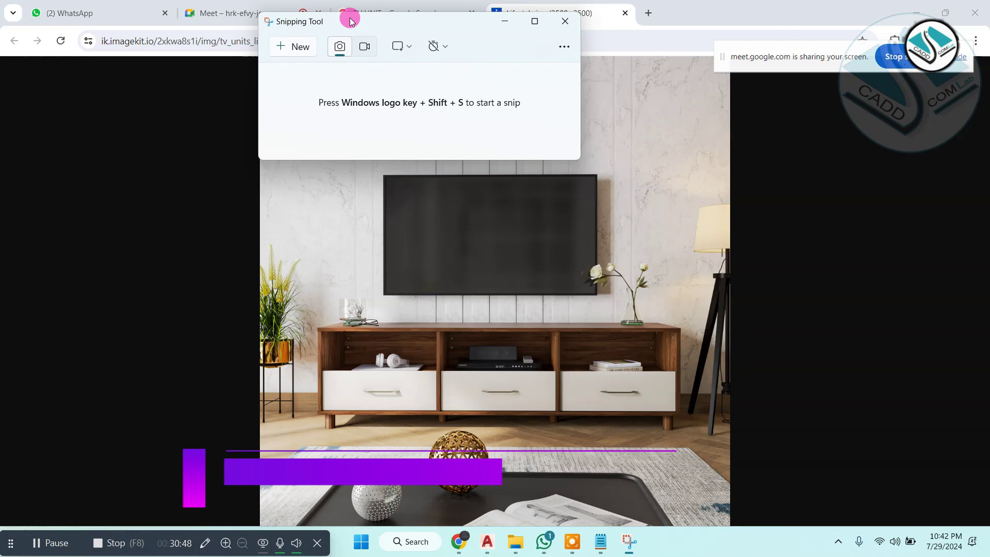
left_click(292, 46)
left_click_drag(321, 180, 690, 435)
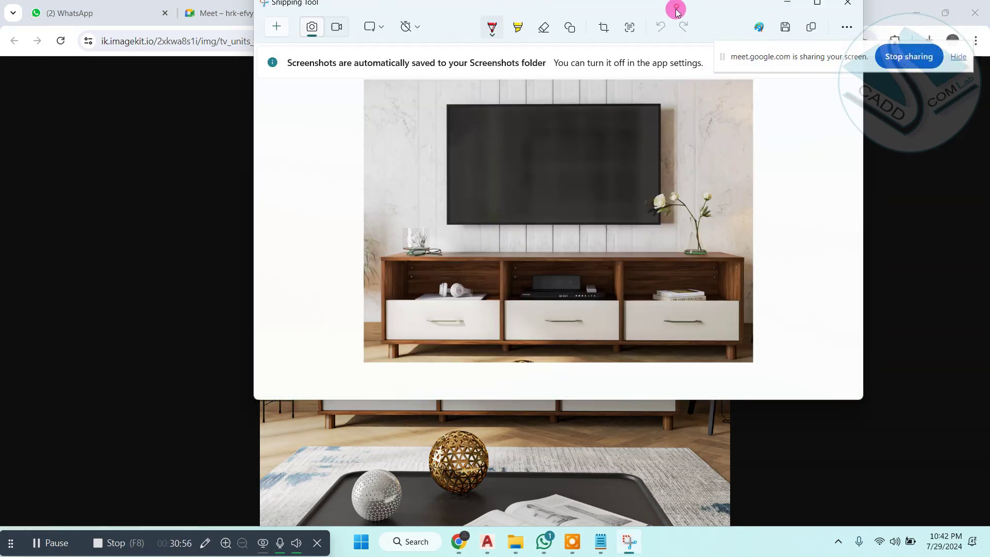
Step: Save the snip to the Desktop as a PNG named "TV UNIT" and close the full-size image tab in Chrome
left_click_drag(677, 10, 497, 72)
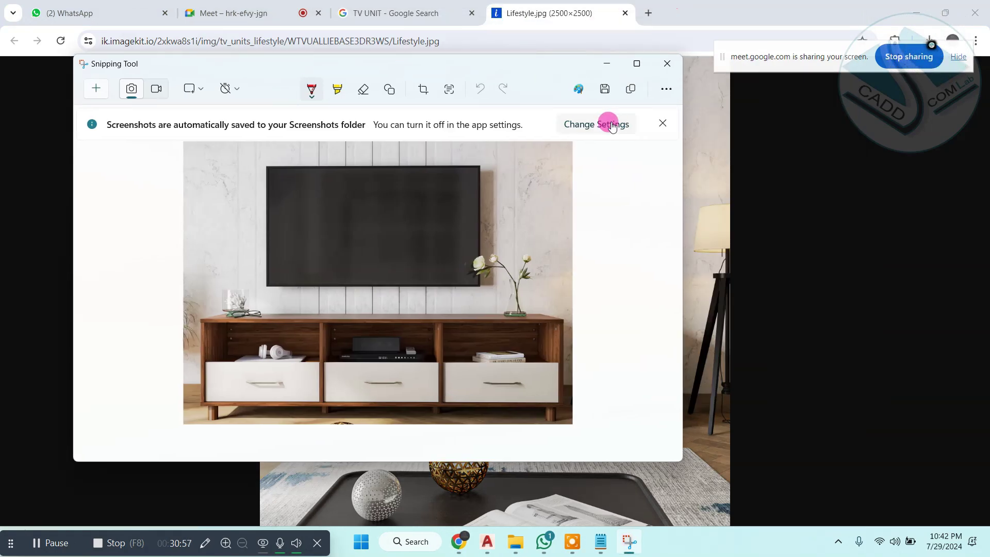
key("ctrl+s")
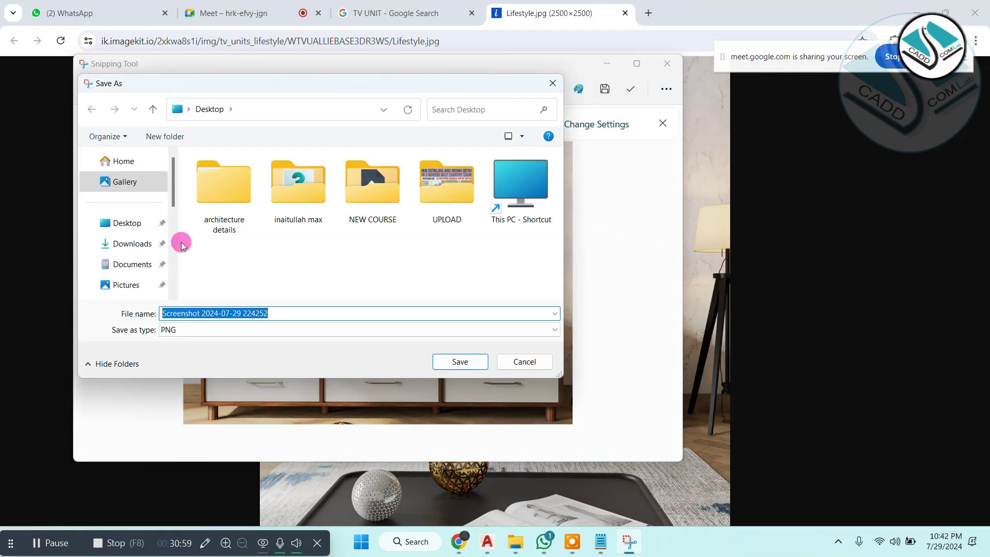
type("TV UNIT")
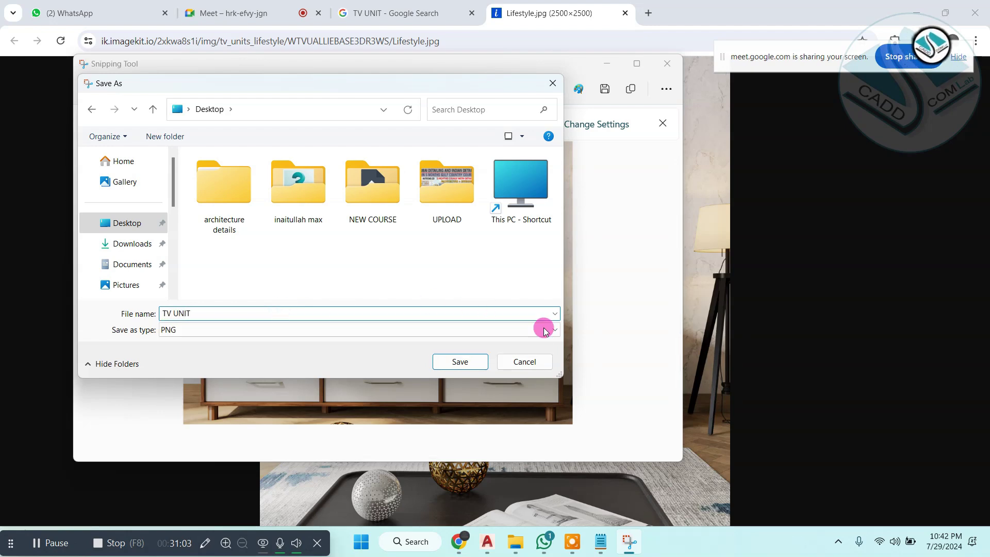
left_click(477, 370)
left_click(607, 63)
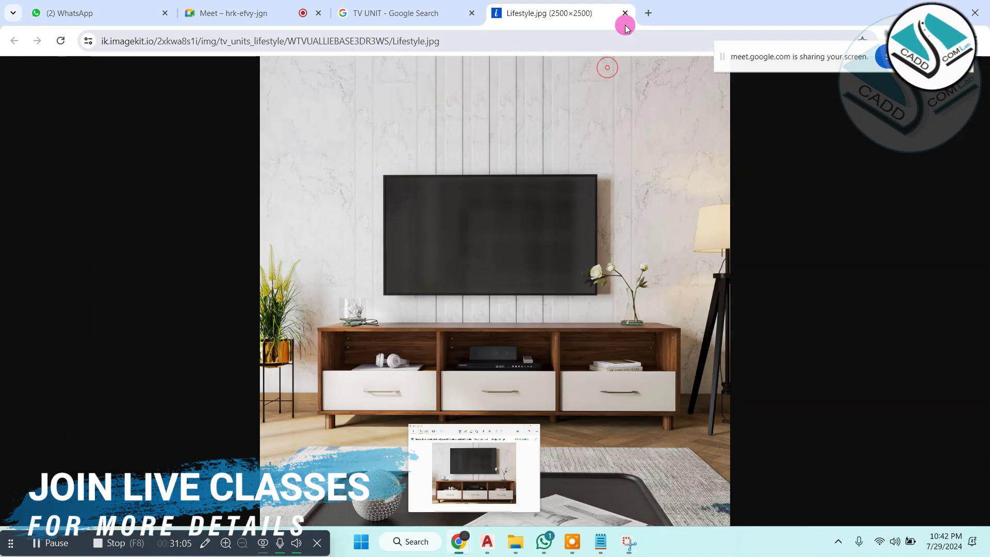
left_click(627, 14)
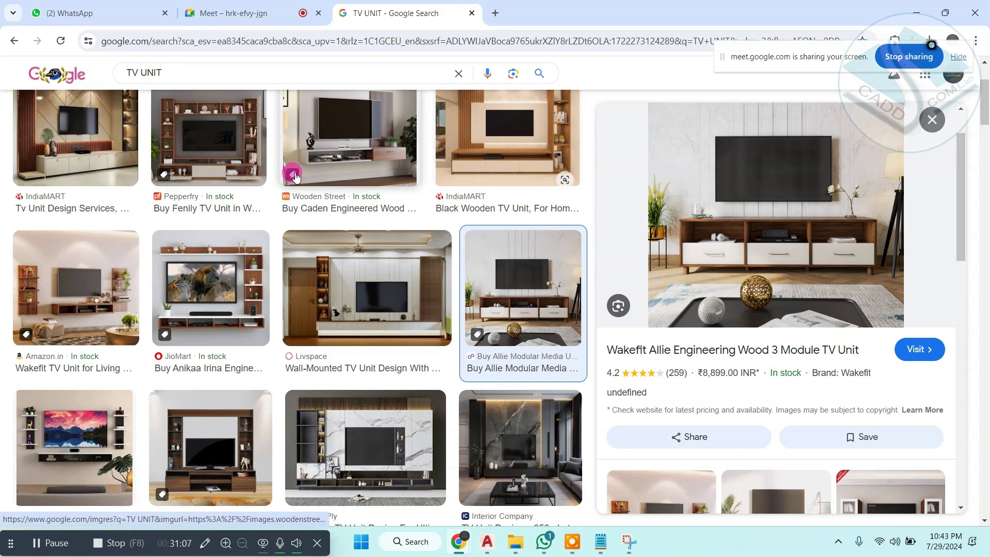
Step: Search Google Images for "ward robe design" and open the preview of the Pinterest 900+ Wardrobe design ideas image
scroll(187, 63, "up", 3)
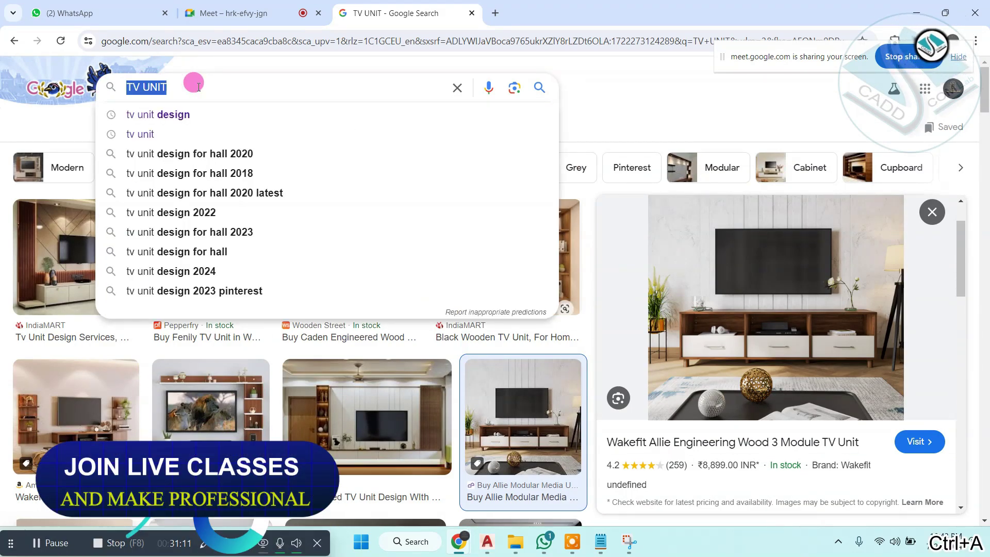
type("WARD ROBE D")
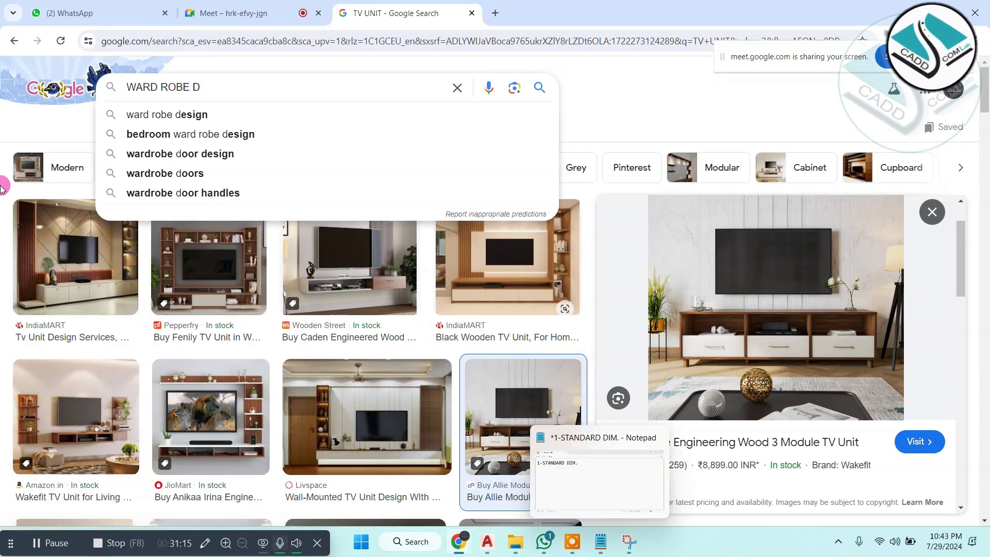
left_click(187, 115)
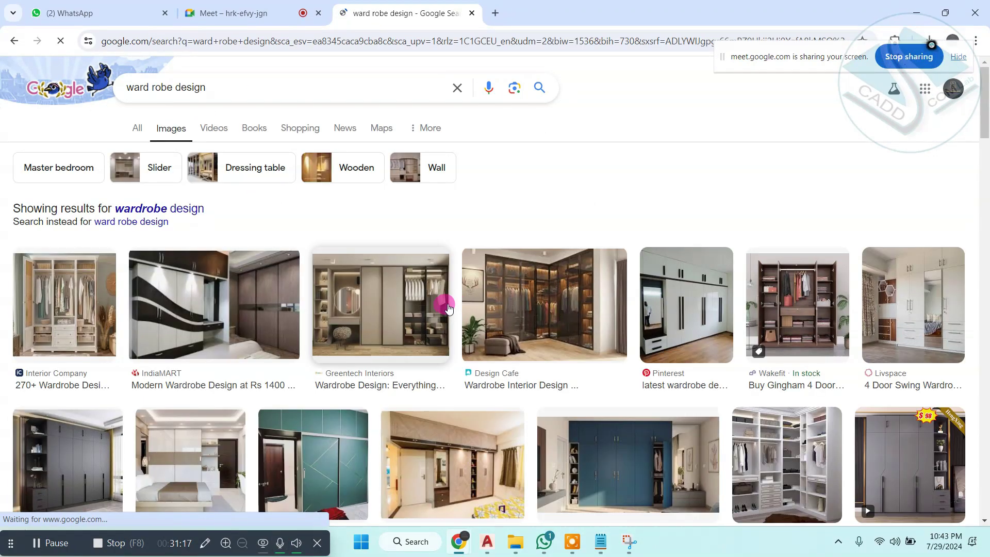
scroll(449, 304, "down", 3)
scroll(456, 299, "down", 2)
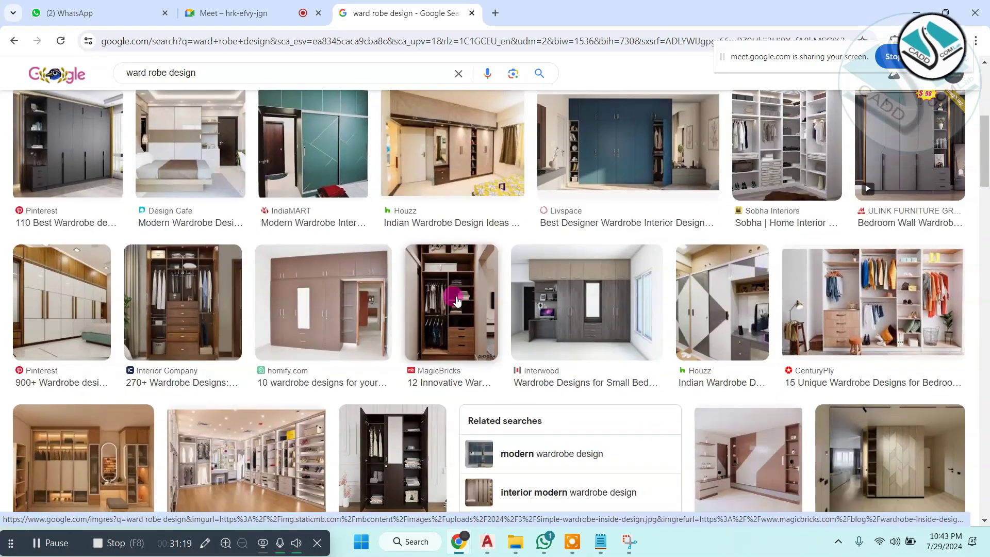
scroll(464, 287, "down", 1)
left_click(102, 233)
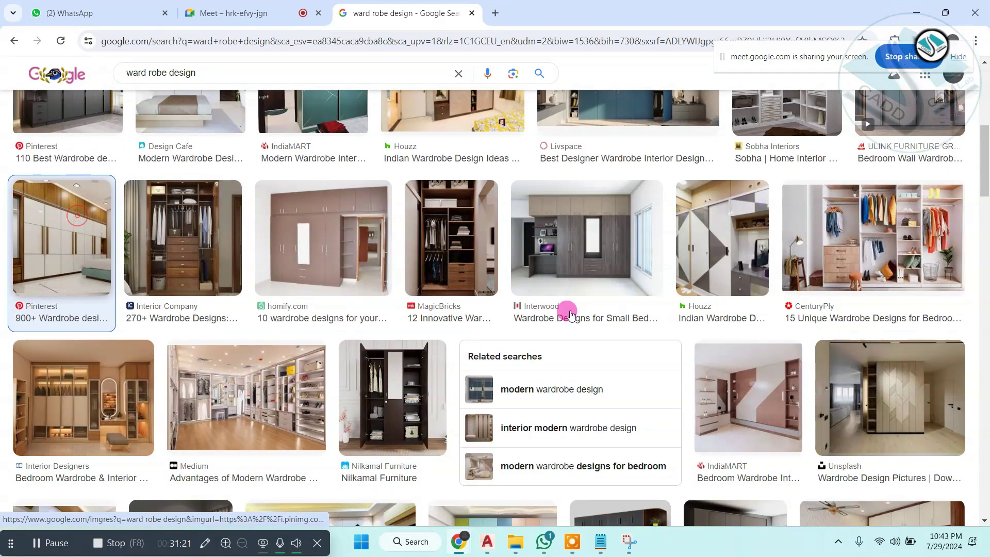
Step: Open the Pinterest white and wood wardrobe image at full size in its own browser tab
scroll(753, 257, "down", 3)
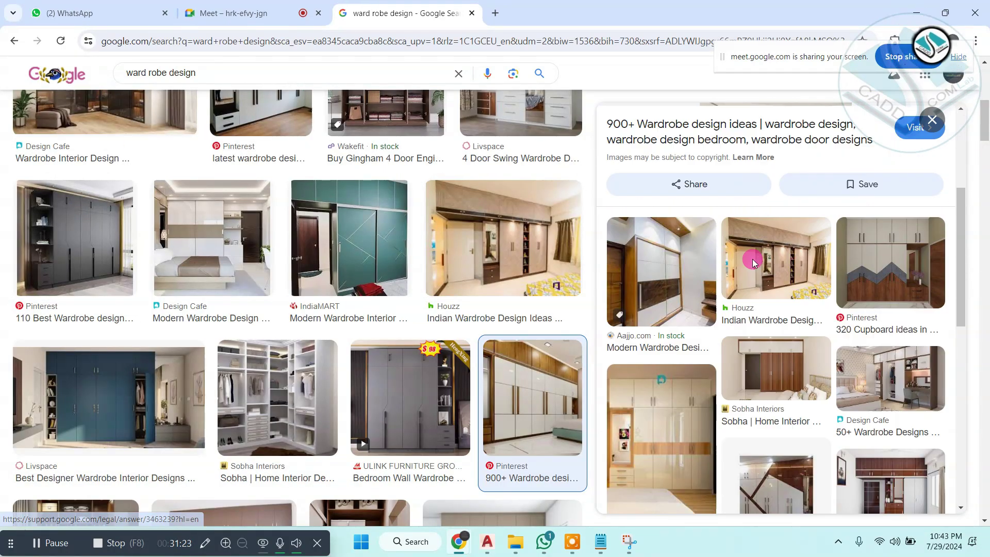
scroll(754, 272, "up", 5)
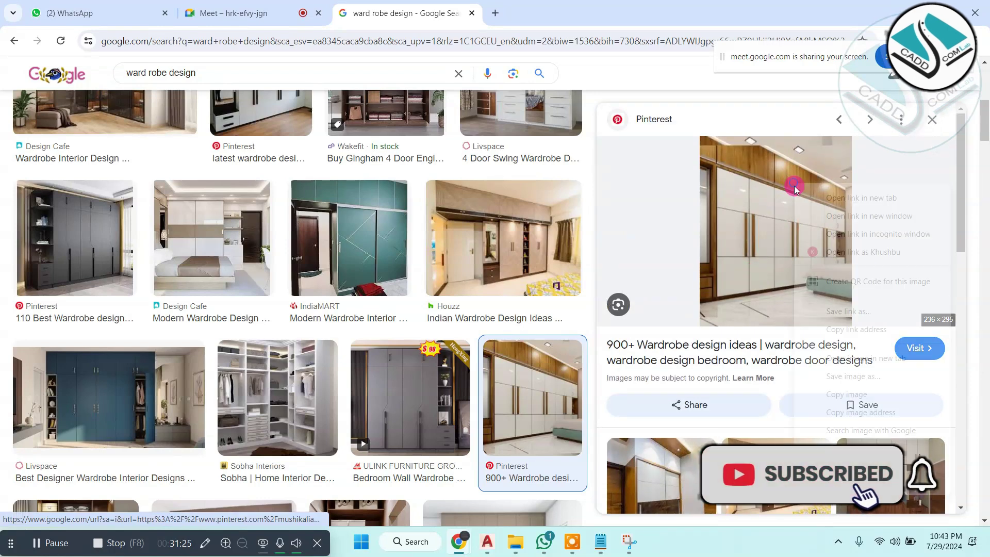
right_click(796, 176)
left_click(836, 349)
left_click(573, 13)
Step: Save the wardrobe image to the Desktop as a JPEG named "WARDROBE" and close its tab
right_click(481, 192)
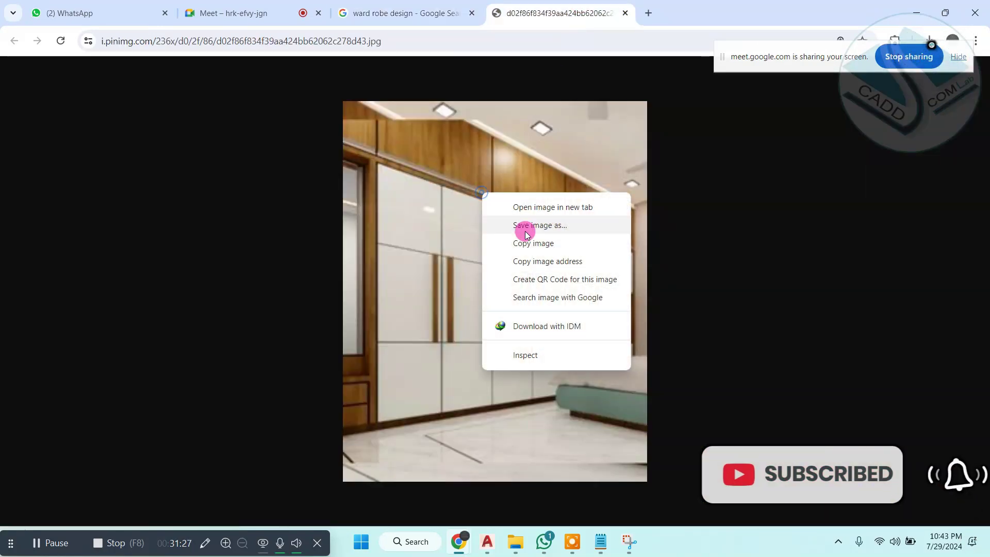
left_click(521, 224)
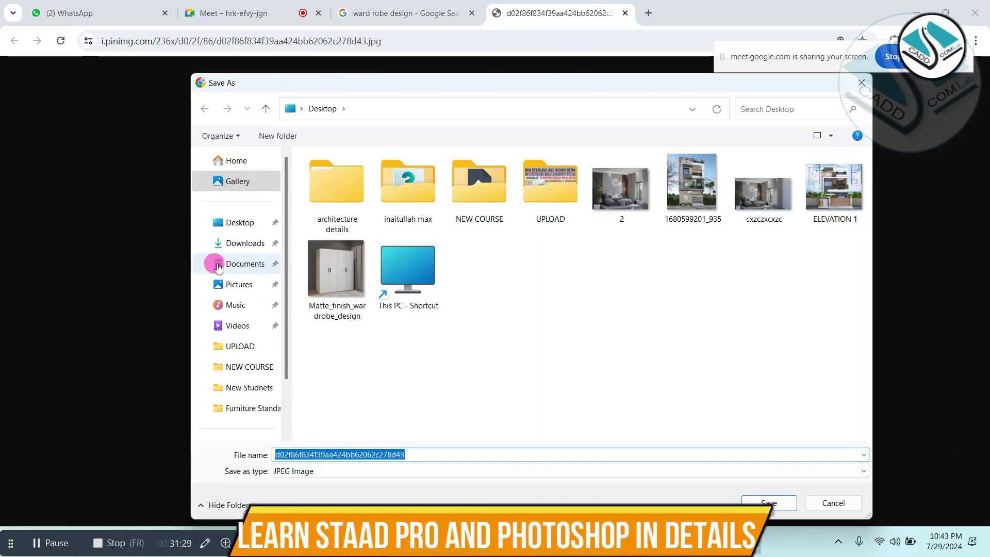
double_click(398, 454)
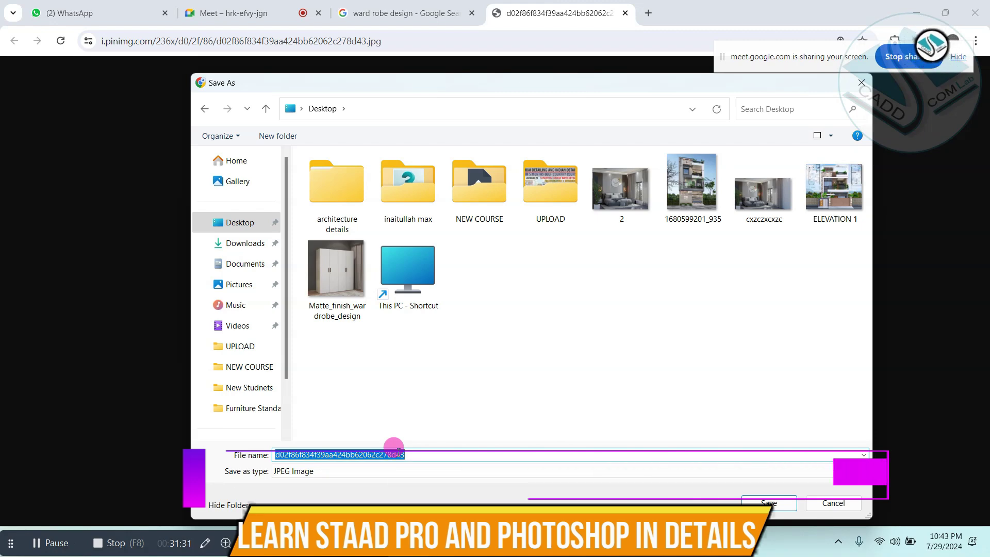
type("WARDRO")
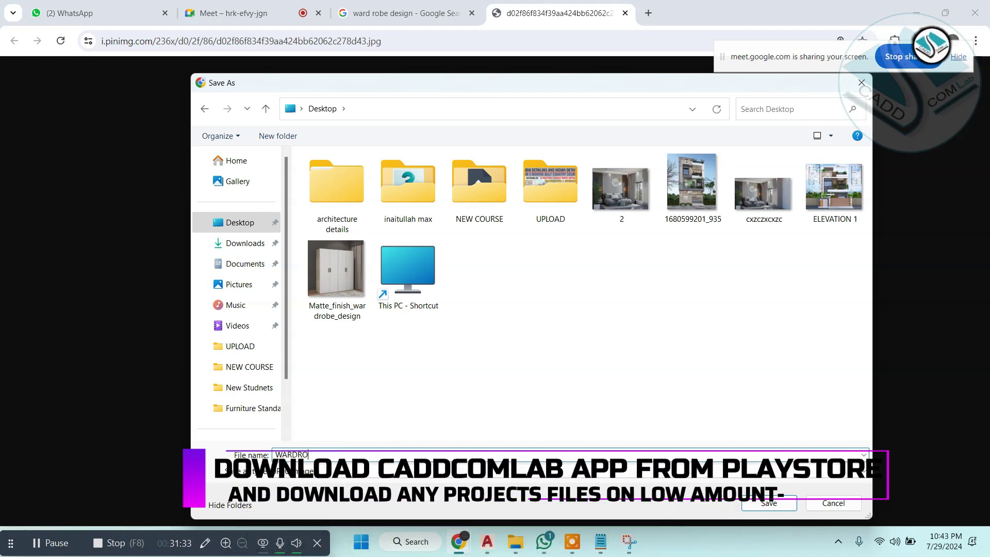
type("BE")
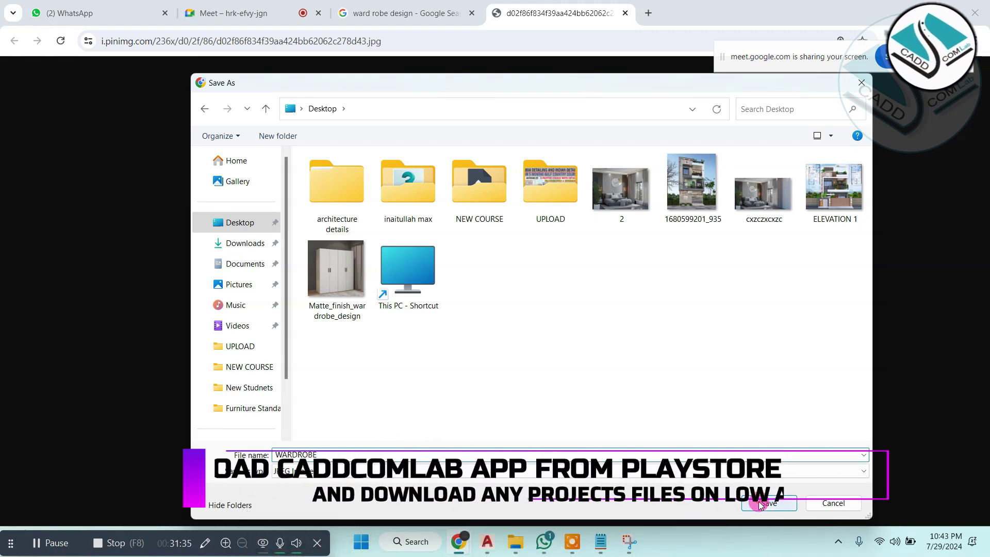
key("Return")
left_click(625, 13)
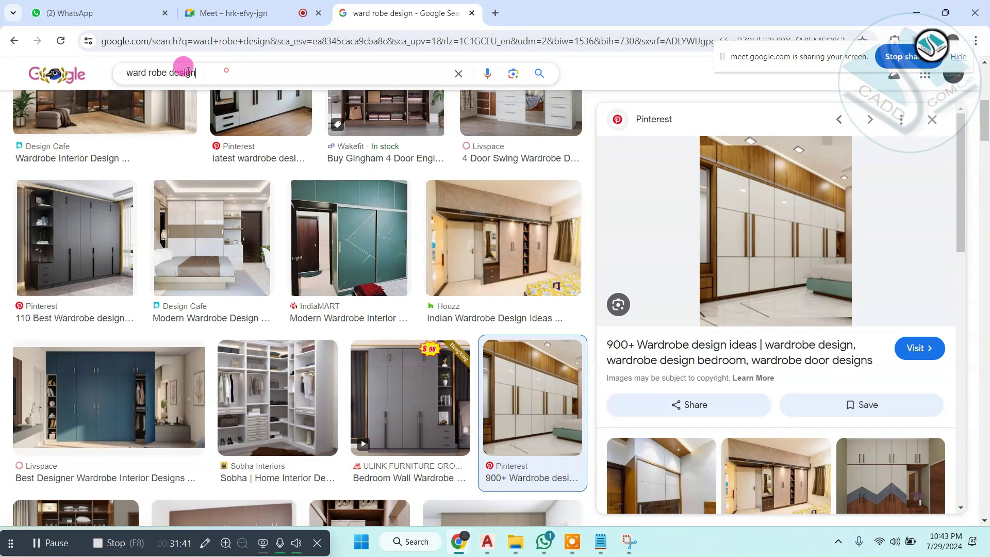
Step: Search Google Images for "3 seater sofa design" and look through the results
type("3 SEATER")
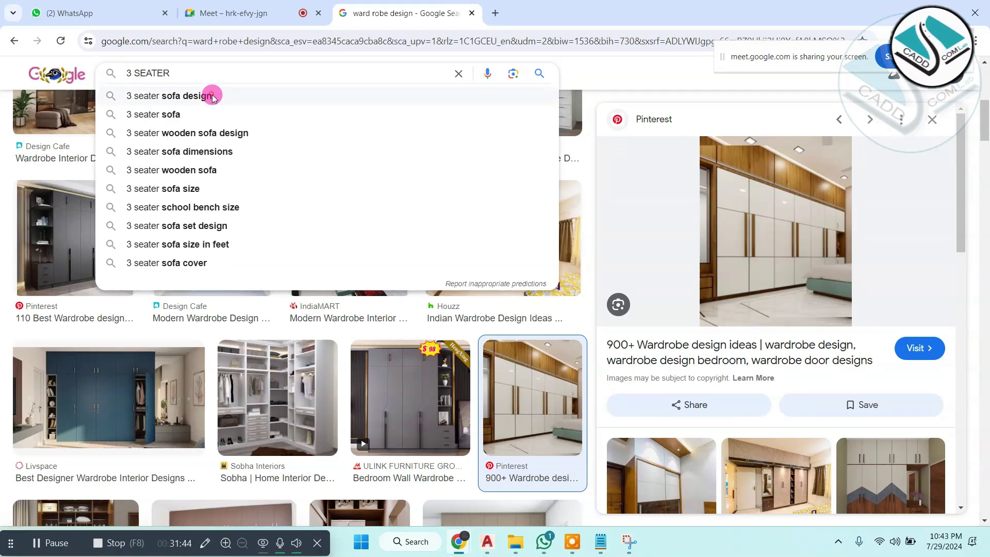
left_click(213, 96)
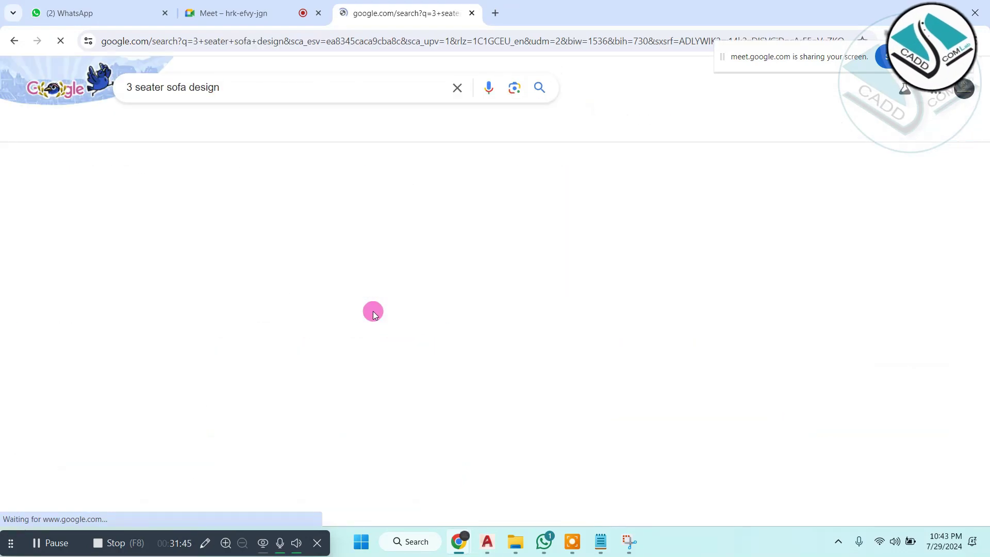
scroll(375, 316, "down", 5)
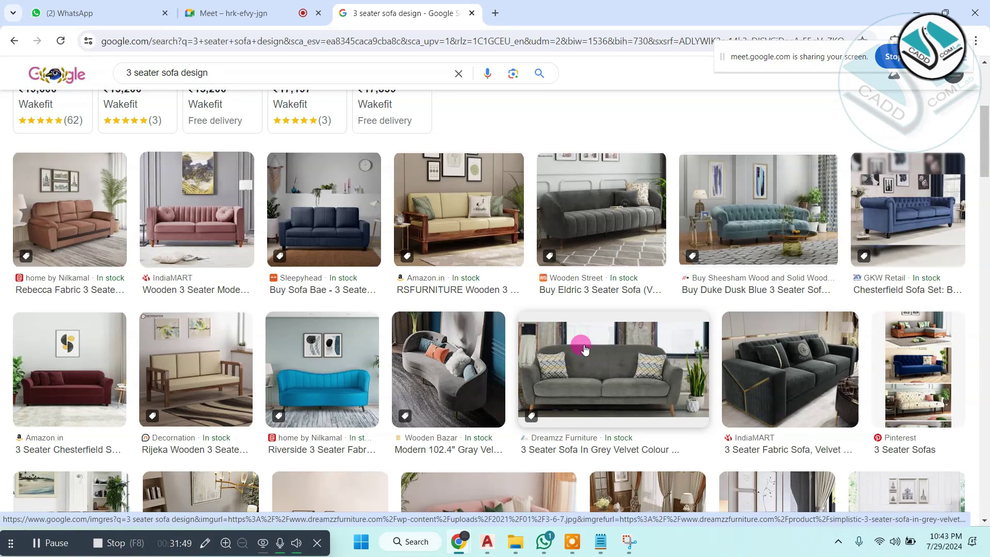
Step: Refine the image search to "3 seater sofa design PNG" and open the preview of the grey Boston 3 Seater Sofa from Ediy Furniture
left_click(251, 76)
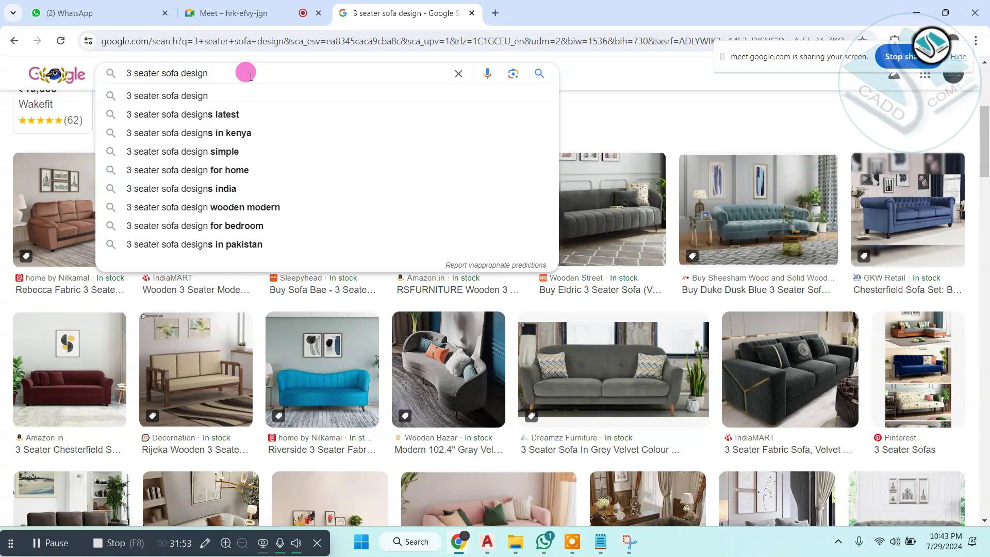
type("o")
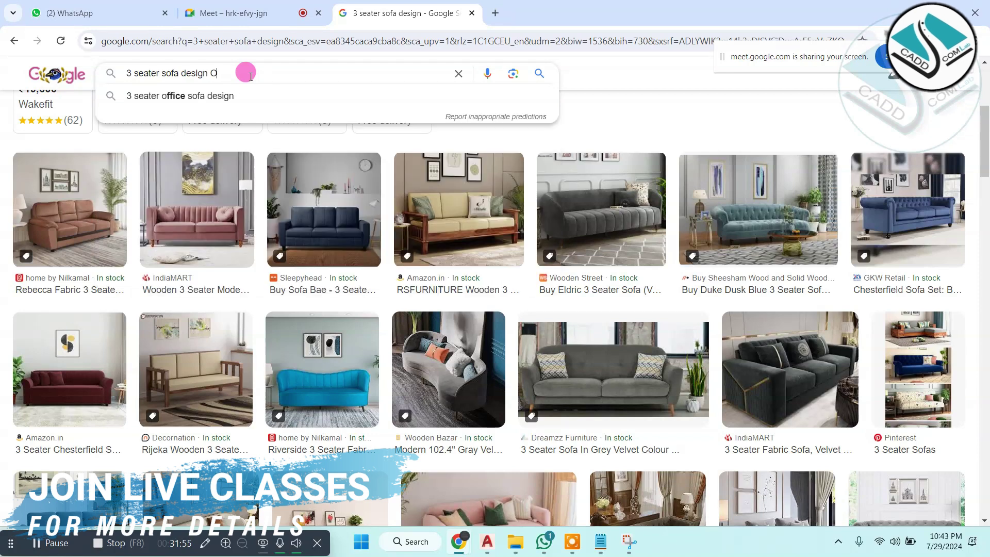
key("BackSpace")
type("PNG")
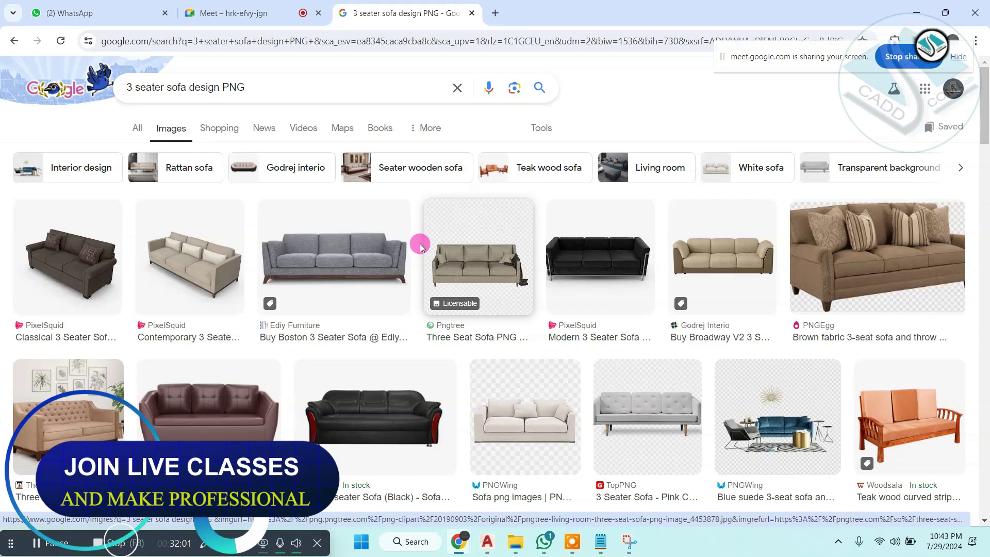
left_click(365, 247)
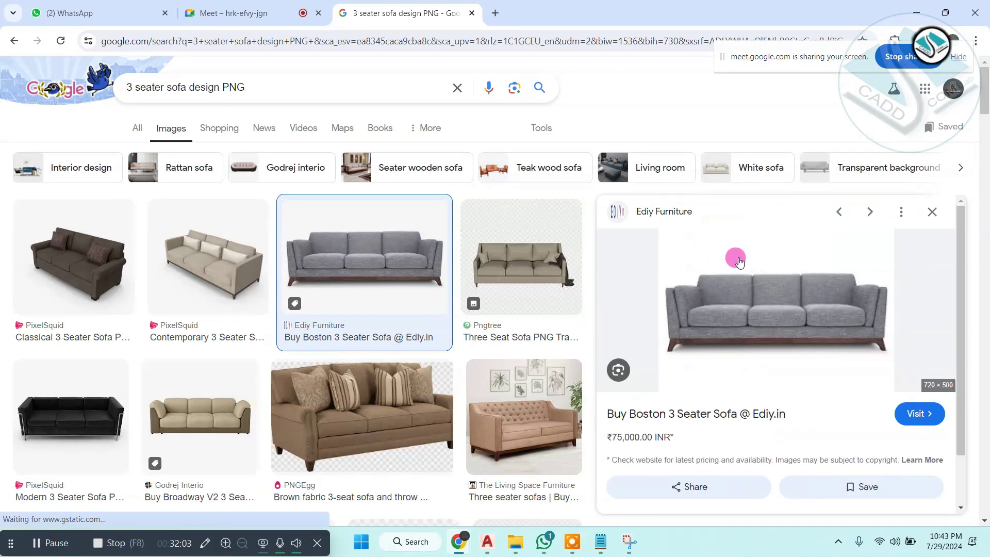
Step: Find the grey sofa image "Trending 3-seater sofa design ideas 2023" from Housing and open it at full size in its own browser tab
scroll(781, 279, "down", 2)
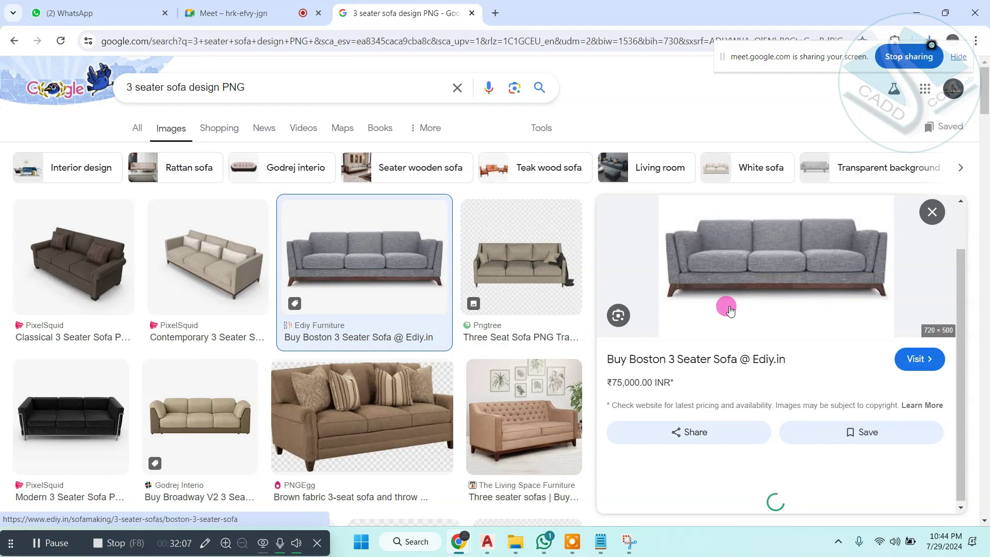
scroll(540, 297, "down", 4)
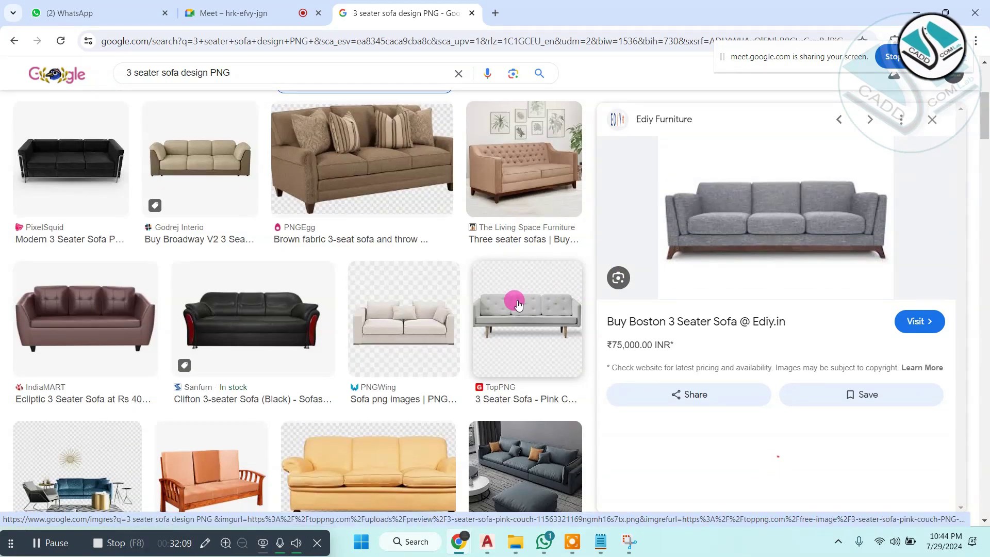
scroll(518, 305, "down", 3)
left_click(531, 297)
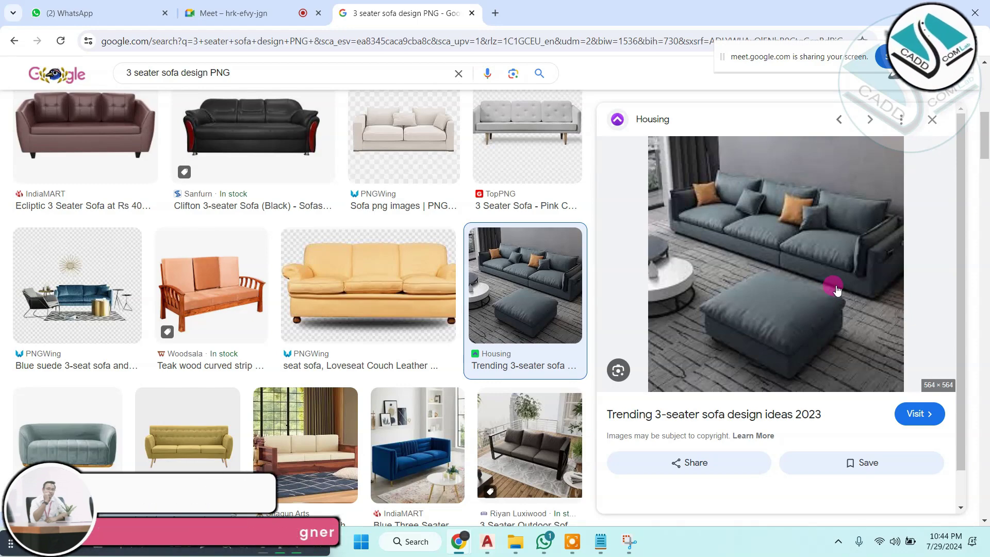
scroll(776, 286, "down", 1)
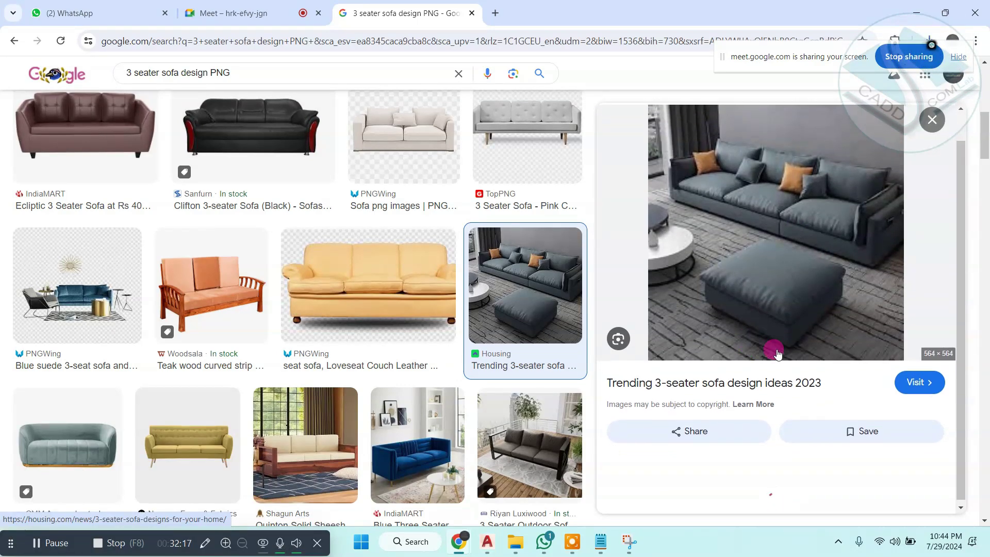
scroll(438, 358, "down", 4)
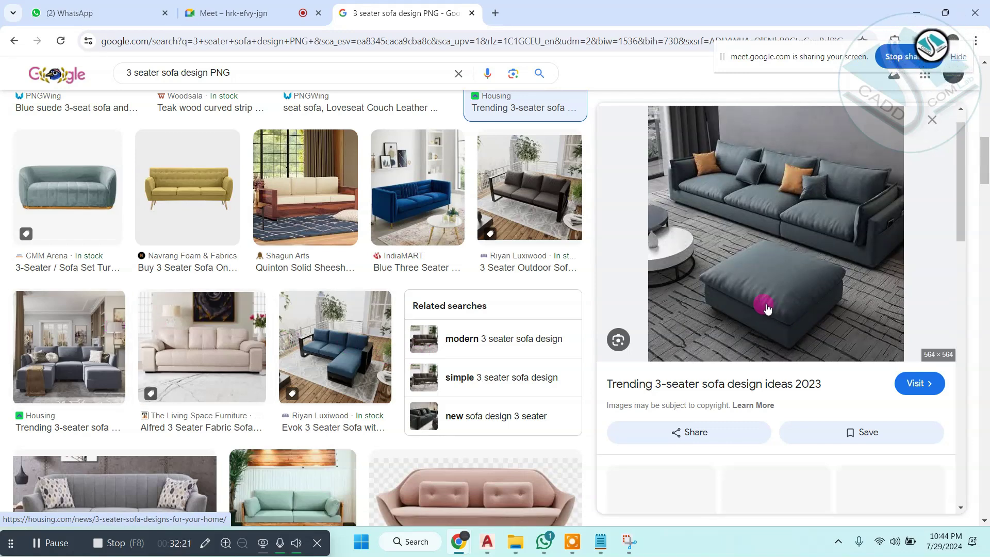
right_click(780, 201)
left_click(831, 362)
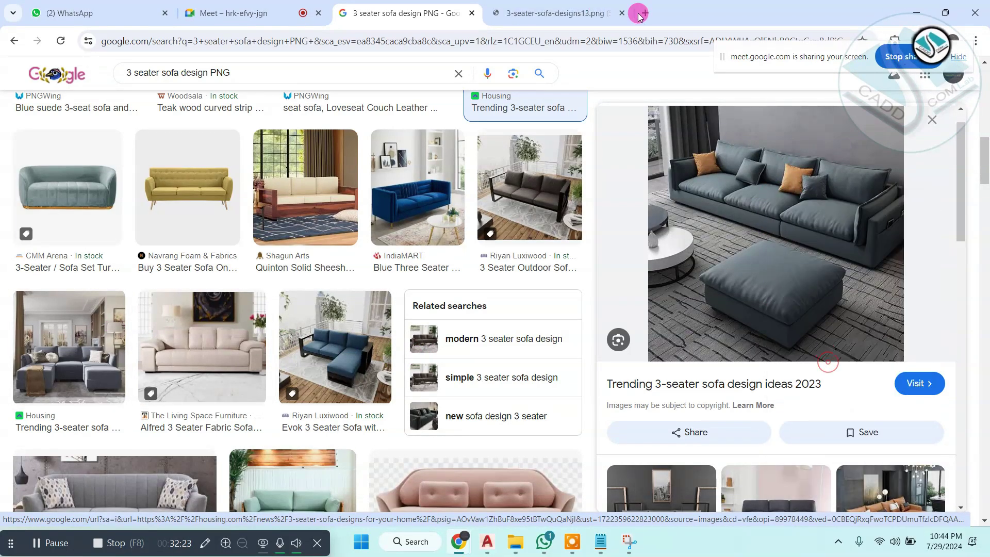
key("ctrl+Tab")
right_click(573, 188)
left_click(621, 217)
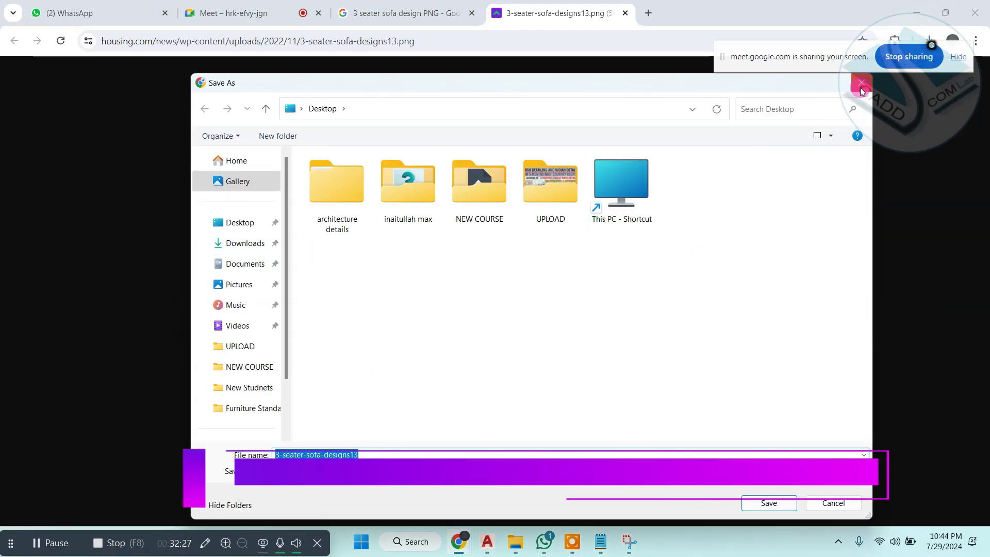
key("Return")
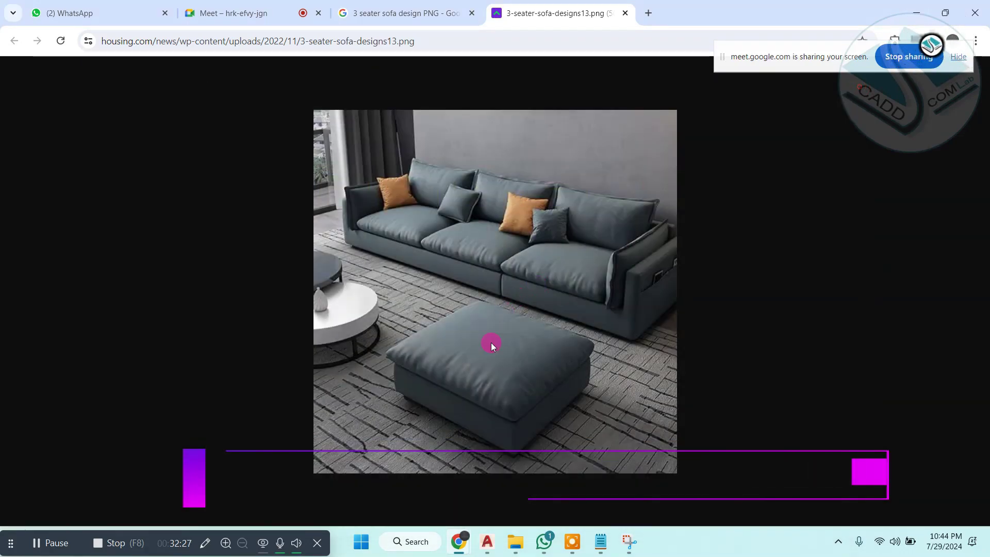
Step: Switch to Snipping Tool and capture the part of the image showing the three-seater sofa
left_click(417, 541)
type("SNI")
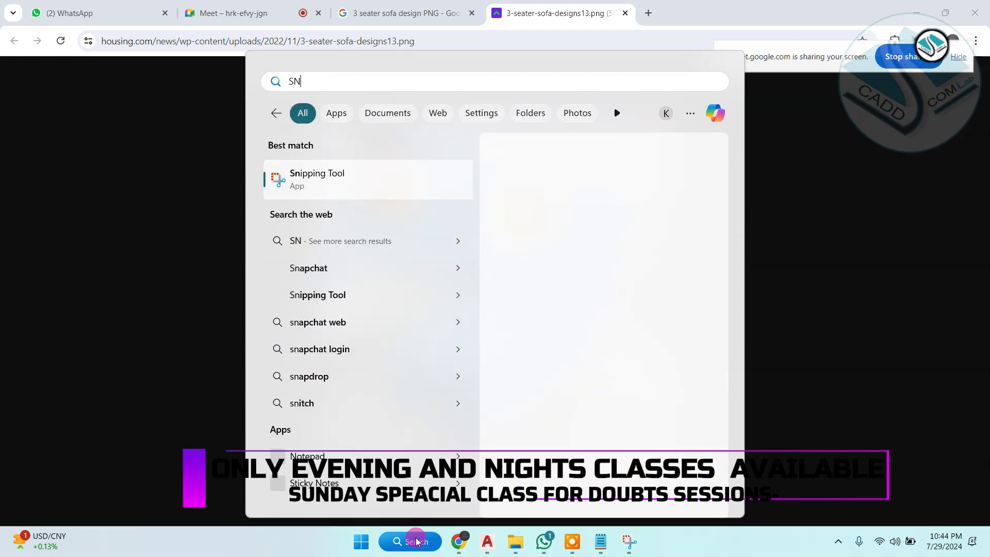
left_click(376, 177)
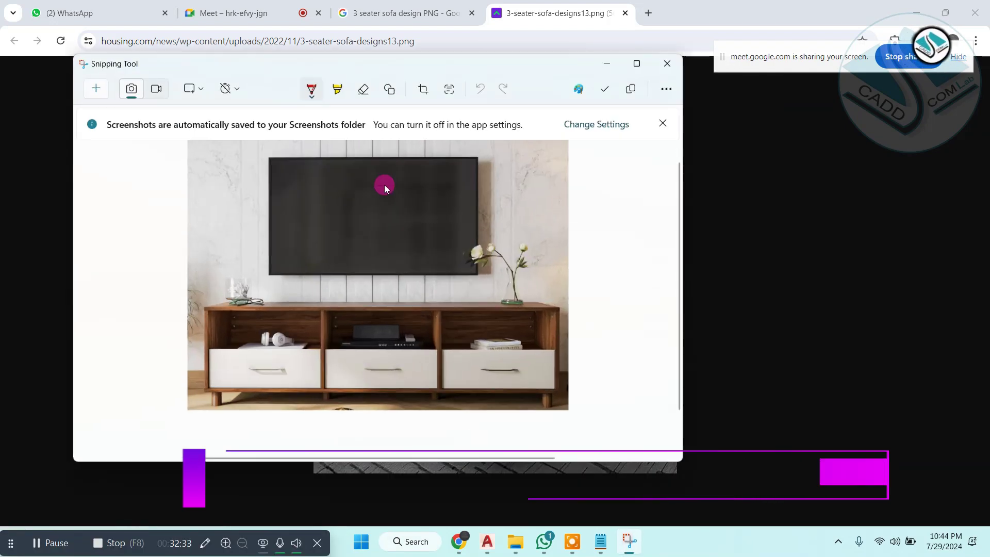
left_click(109, 91)
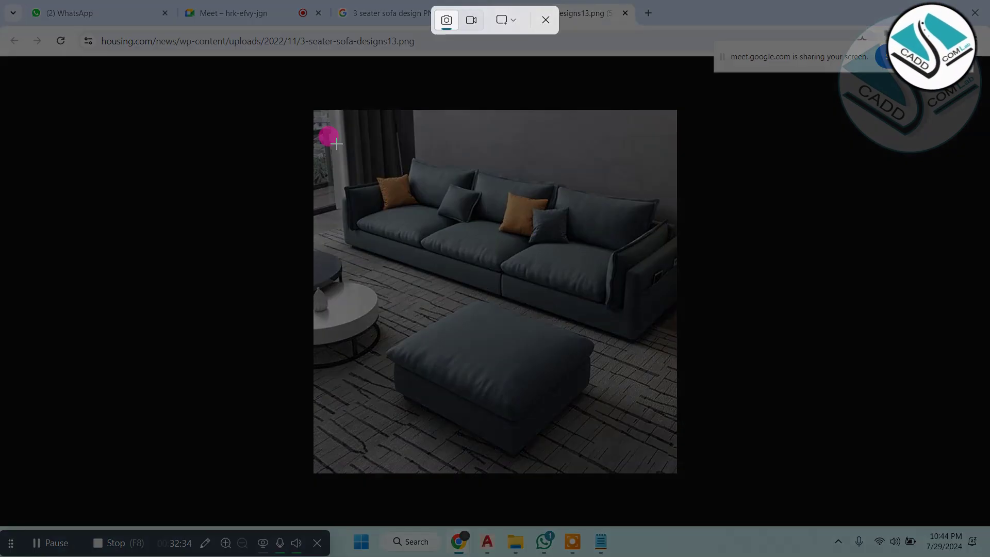
left_click_drag(328, 135, 677, 338)
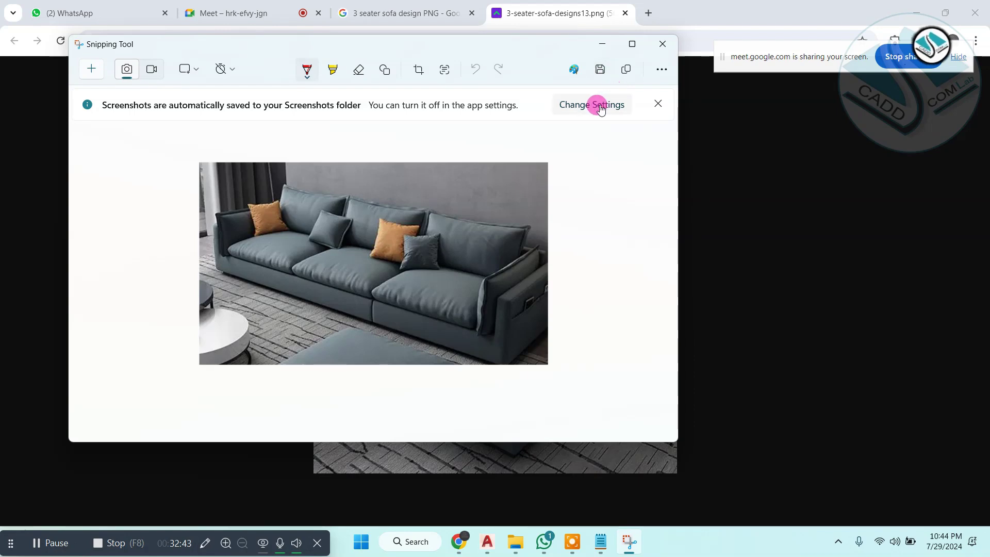
Step: Save the sofa snip to the Desktop as a PNG named "SOFA" and close the sofa image's browser tab
key("ctrl+s")
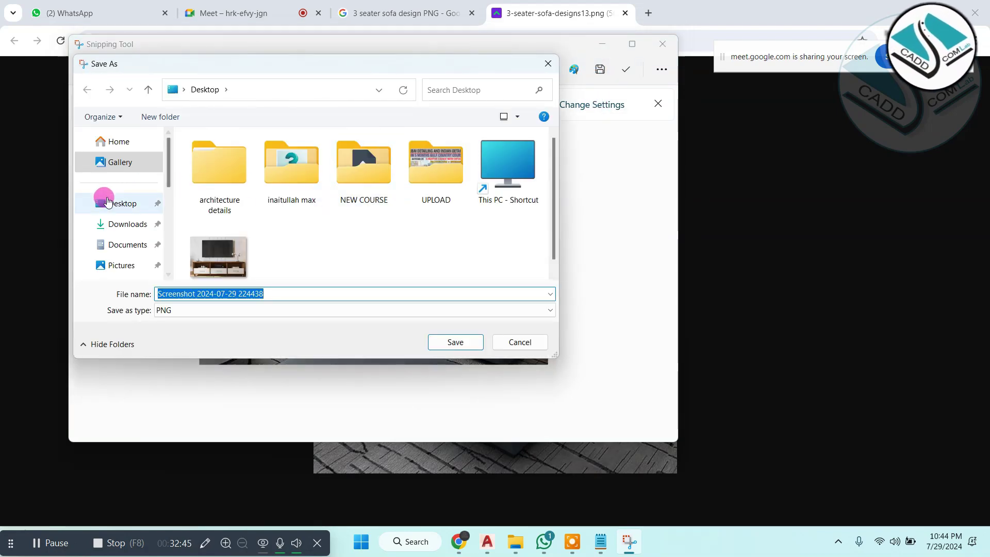
left_click(107, 202)
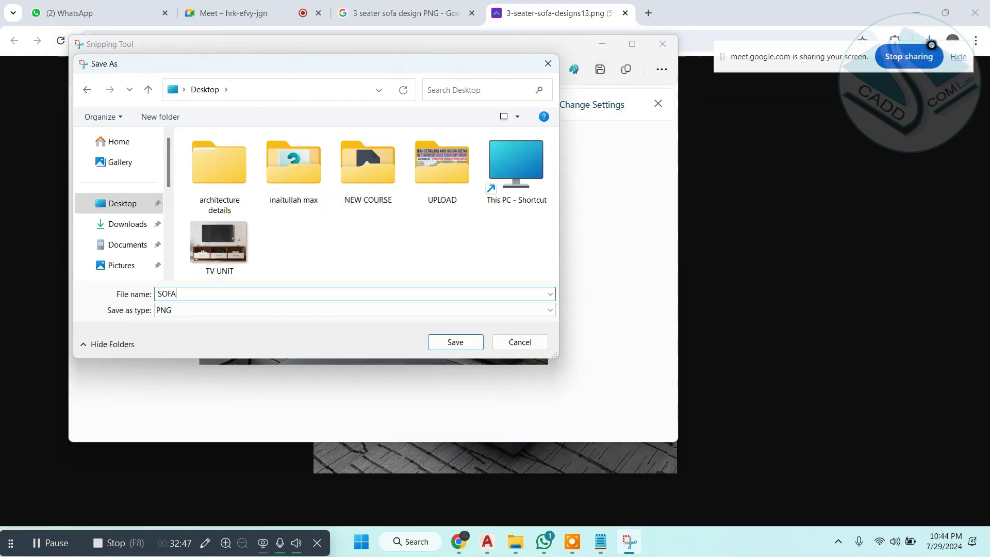
left_click(454, 343)
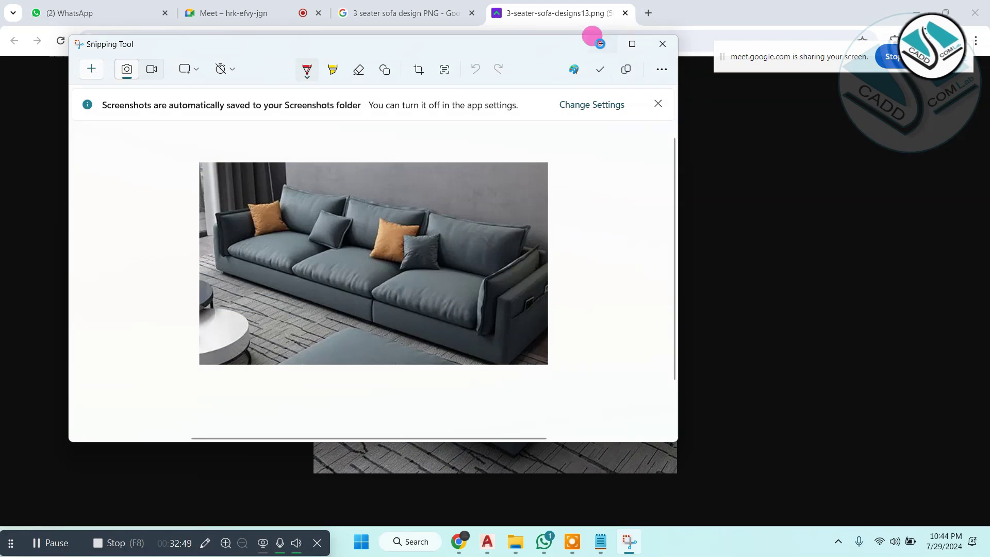
left_click(595, 43)
left_click(625, 13)
Step: Search Google Images for "GLASS TABLE"
triple_click(228, 75)
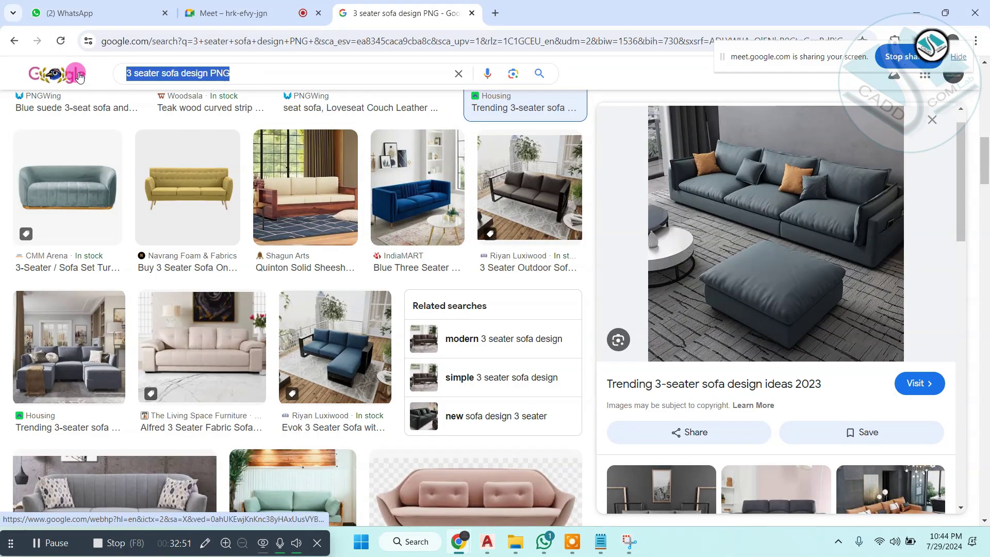
type("GLASS ")
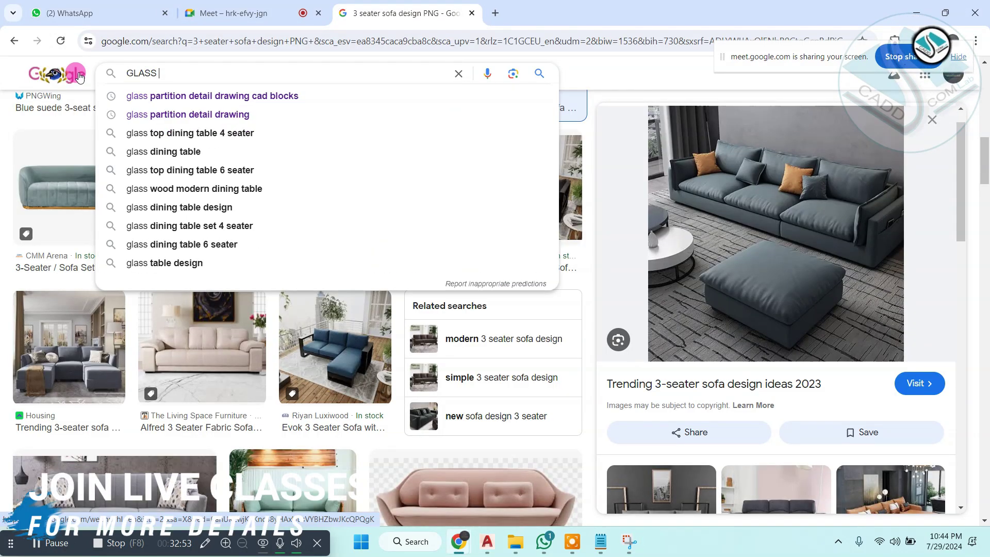
type("TABLE")
key("Return")
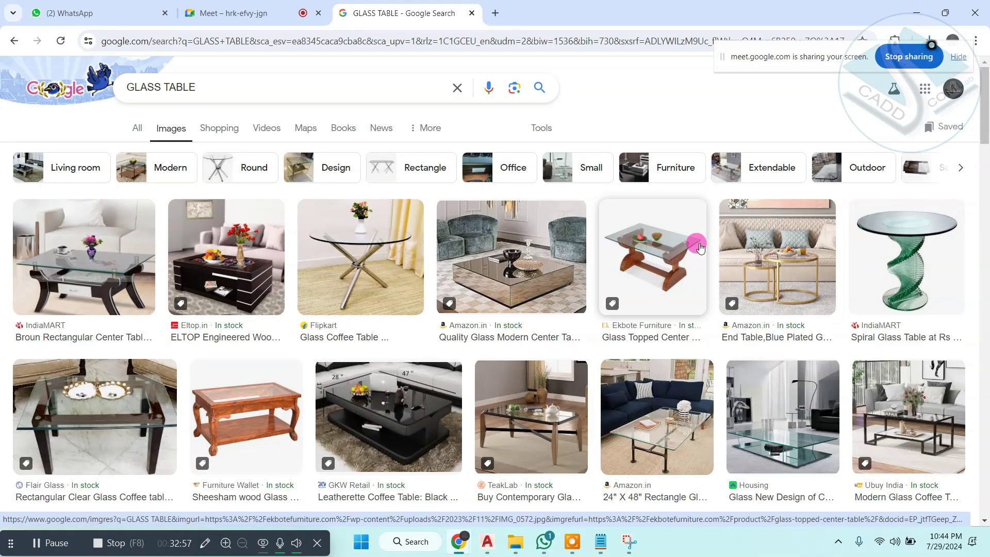
Step: Find the IndiaMART "28 Rectangular Glass Table, Size: 5 Feet" image and open it at full size in its own browser tab
left_click(655, 240)
scroll(686, 255, "down", 5)
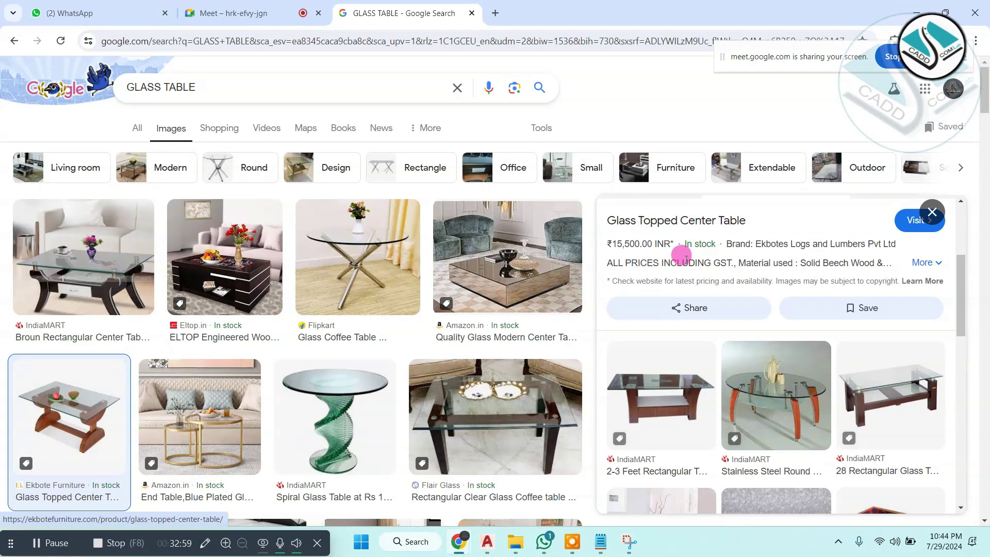
left_click(868, 263)
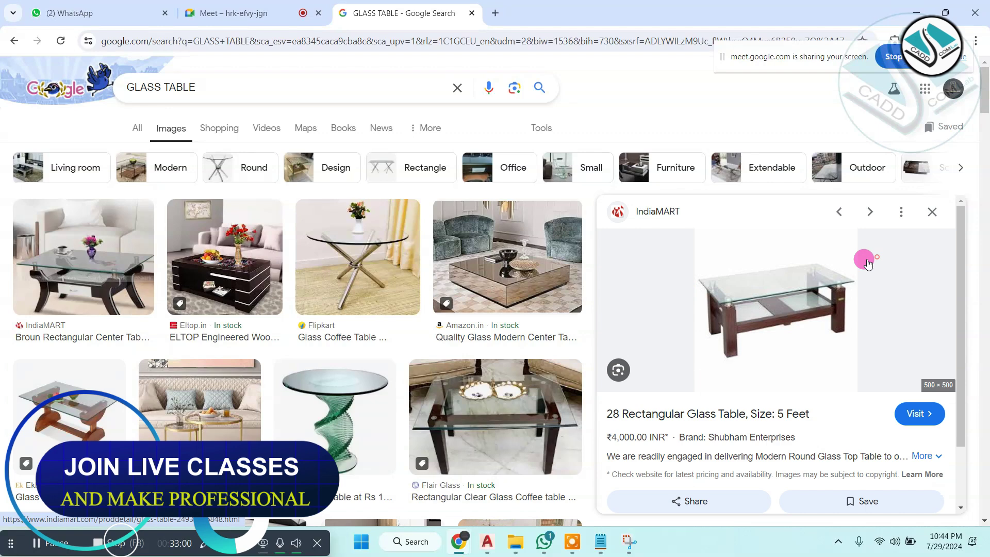
right_click(788, 310)
left_click(851, 182)
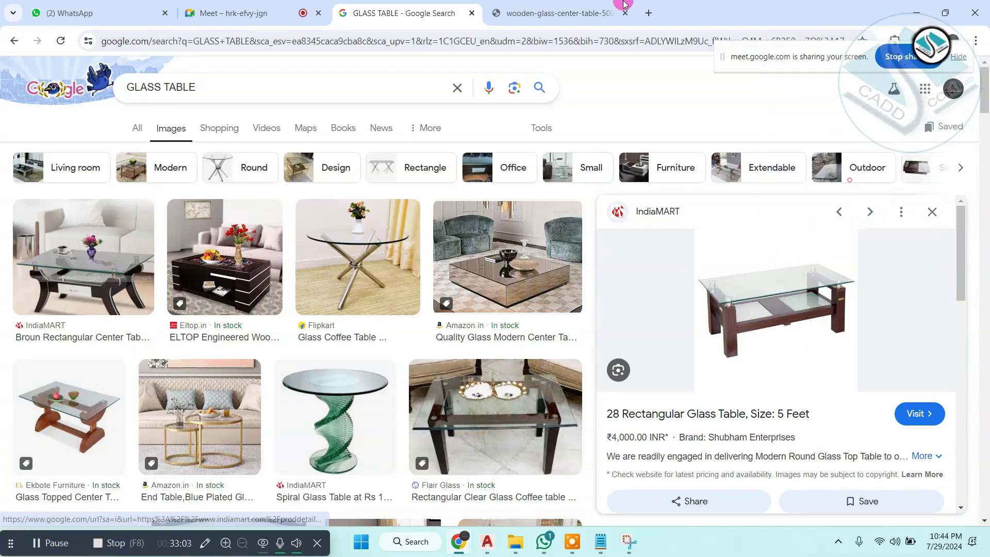
left_click(552, 13)
scroll(441, 208, "down", 3)
left_click(441, 207)
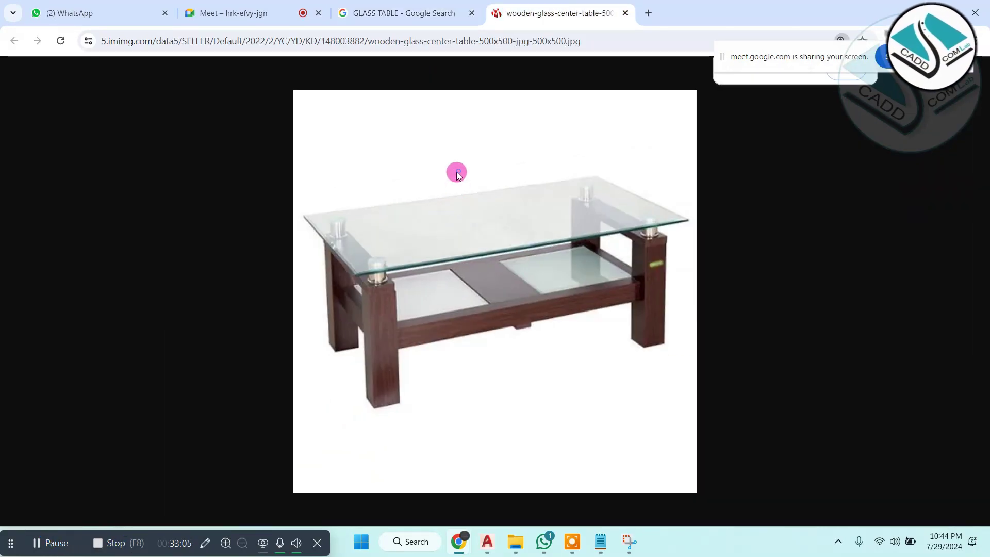
right_click(457, 172)
left_click(508, 203)
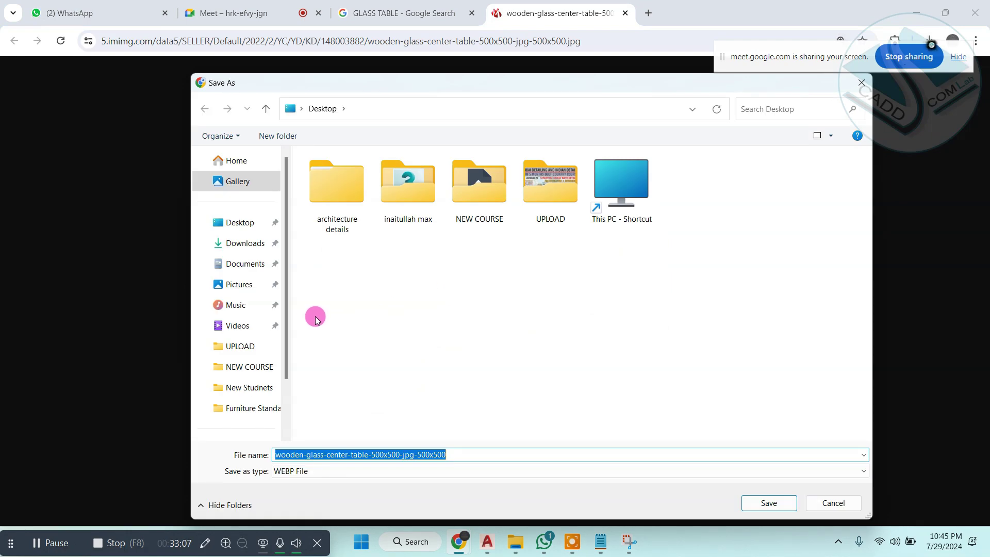
key("Return")
Step: Capture the rectangular glass table from the opened image with Snipping Tool, cropping the blank areas above and below it
left_click(621, 541)
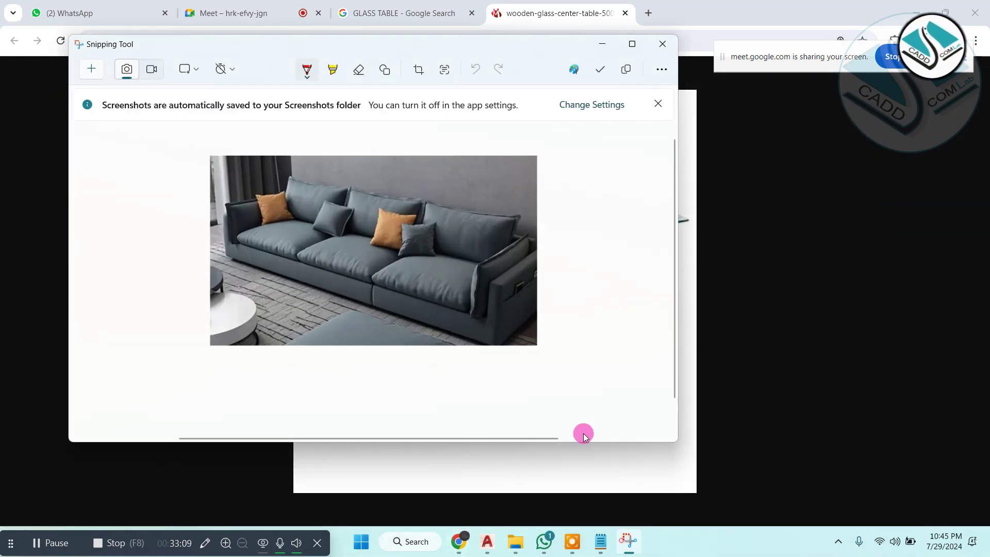
left_click(88, 70)
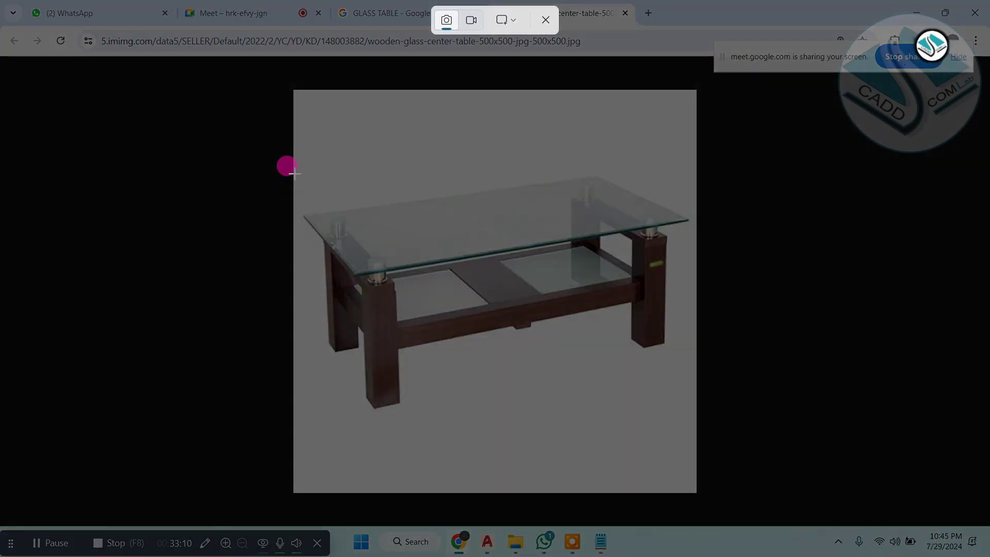
left_click_drag(294, 172, 691, 413)
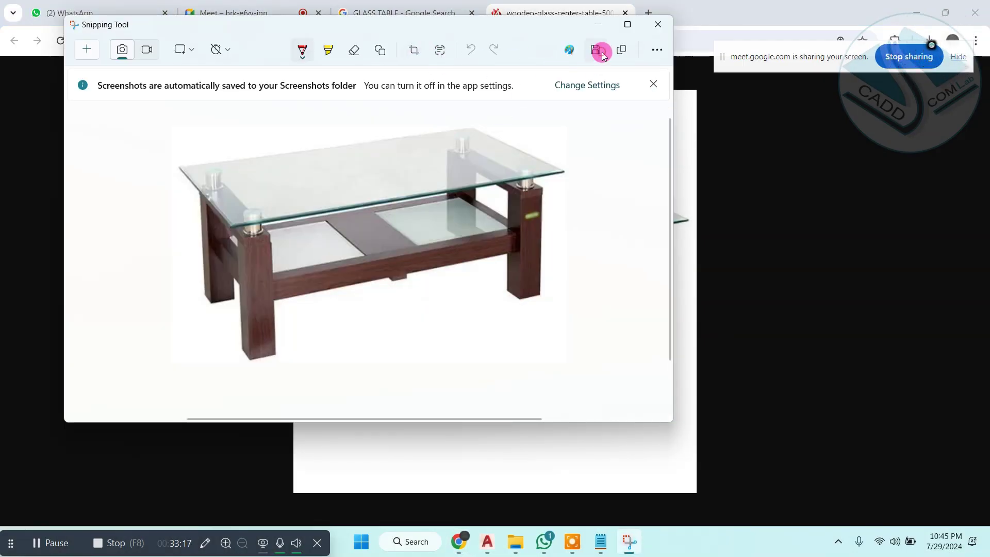
Step: Save the glass table snip to the Desktop as a PNG named "TABLE" and close the table image's browser tab
left_click(595, 49)
left_click(140, 189)
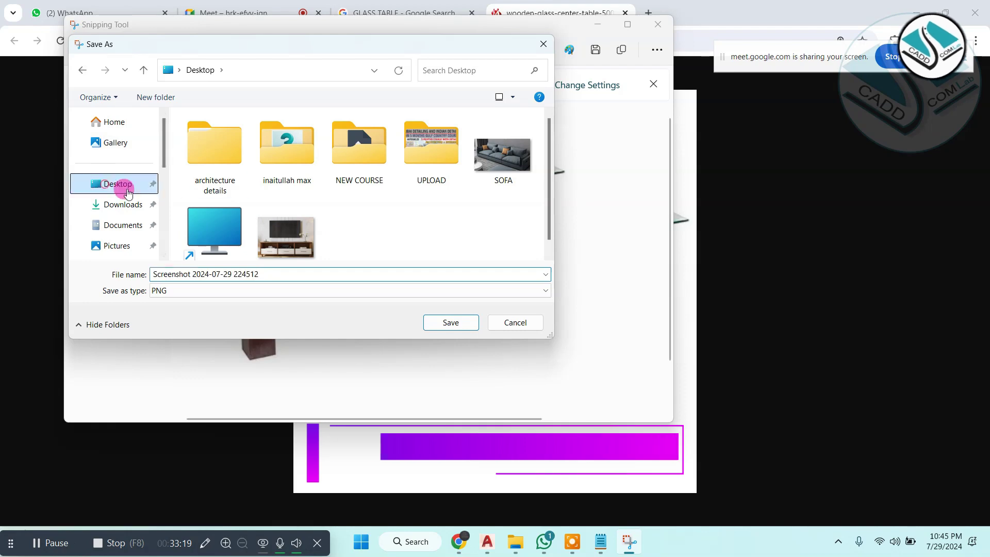
left_click(263, 279)
type("TABLE")
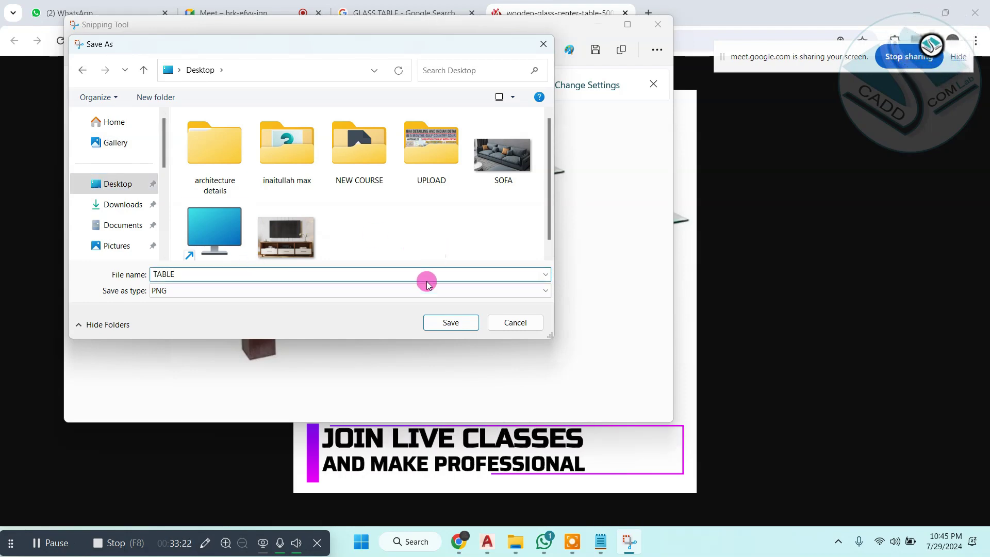
left_click(448, 323)
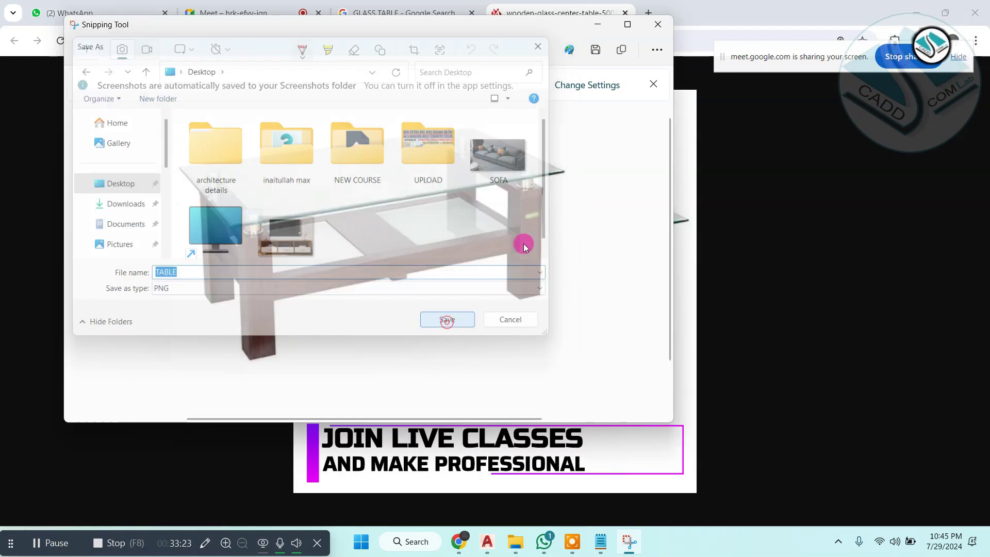
left_click(599, 24)
left_click(625, 13)
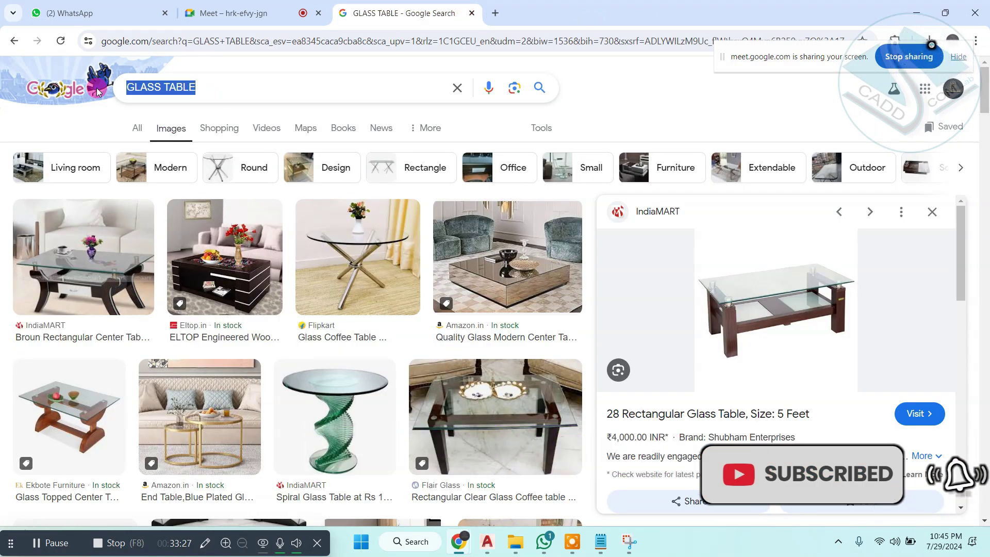
Step: Search Google Images for "dining table design" and refine the query to "dining table design PNG"
type("DINI")
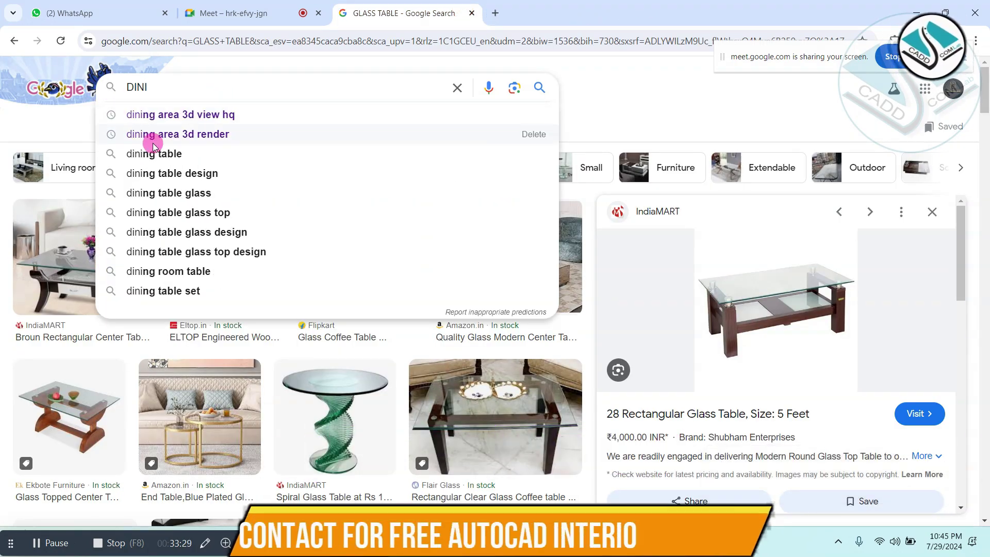
left_click(171, 172)
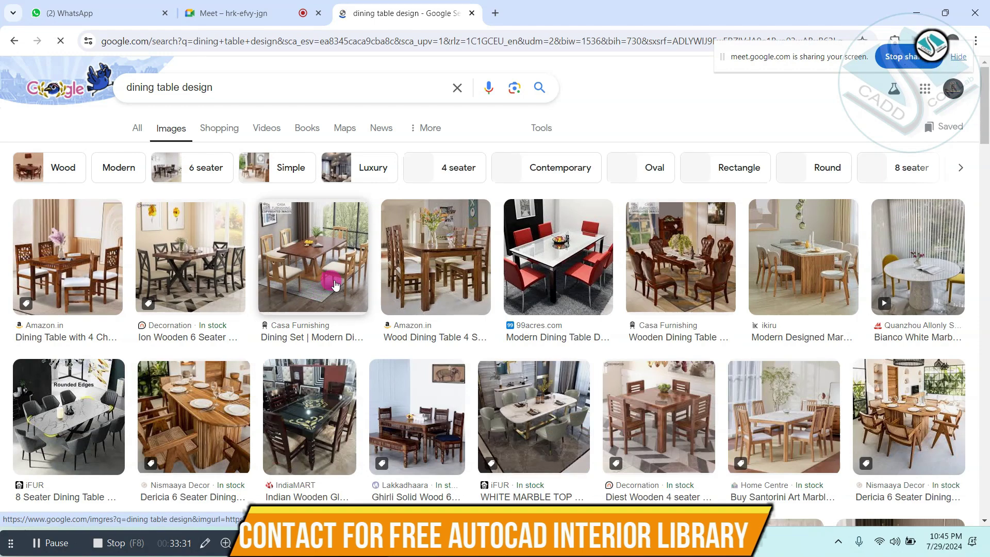
left_click(264, 92)
type("PNG")
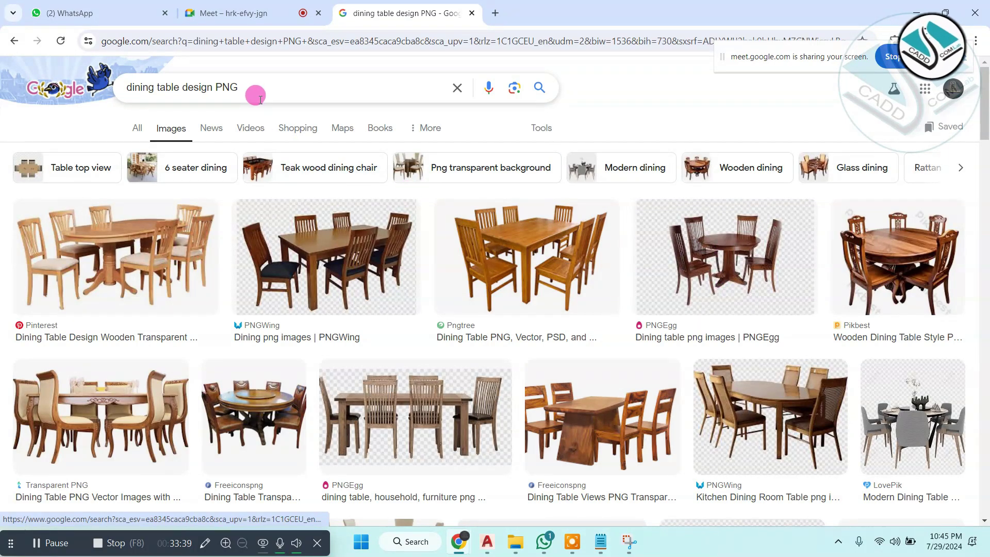
Step: Open the PNGWing dining table with six black-padded chairs from the image results at full size in its own browser tab
left_click(353, 259)
scroll(815, 292, "down", 3)
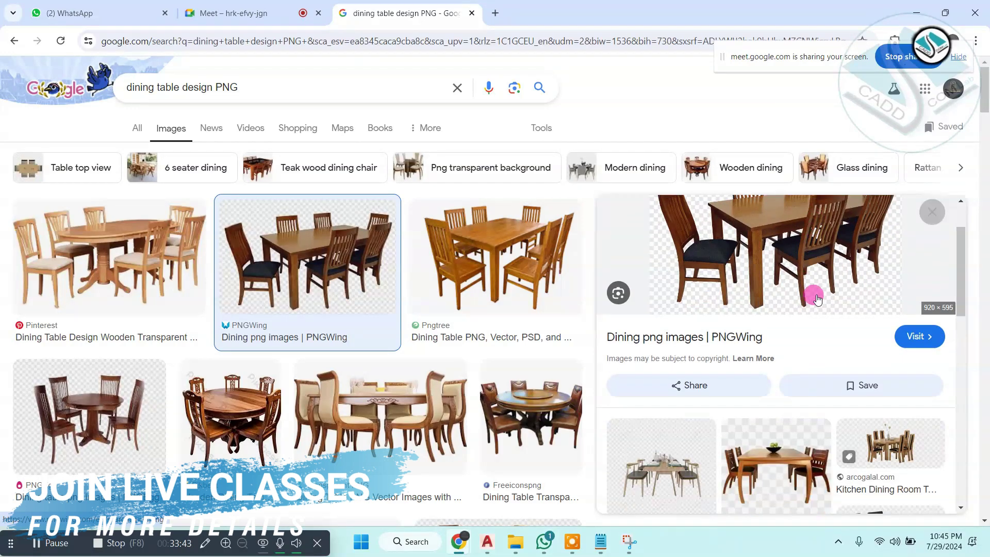
scroll(802, 290, "up", 3)
right_click(759, 285)
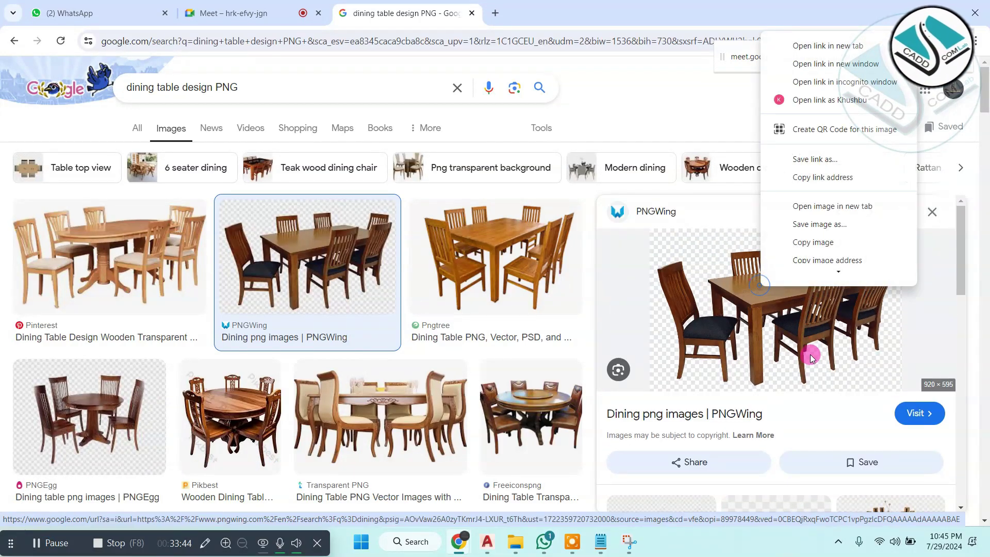
left_click(830, 206)
left_click(557, 13)
Step: Save the opened PNGWing dining table image to the Desktop under its default file name
right_click(515, 175)
left_click(554, 208)
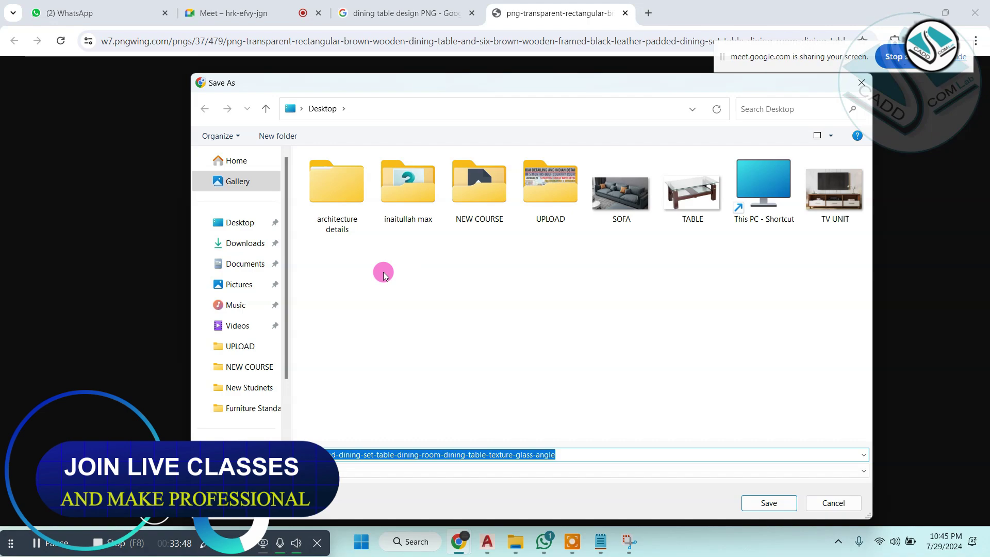
left_click(235, 223)
left_click(764, 503)
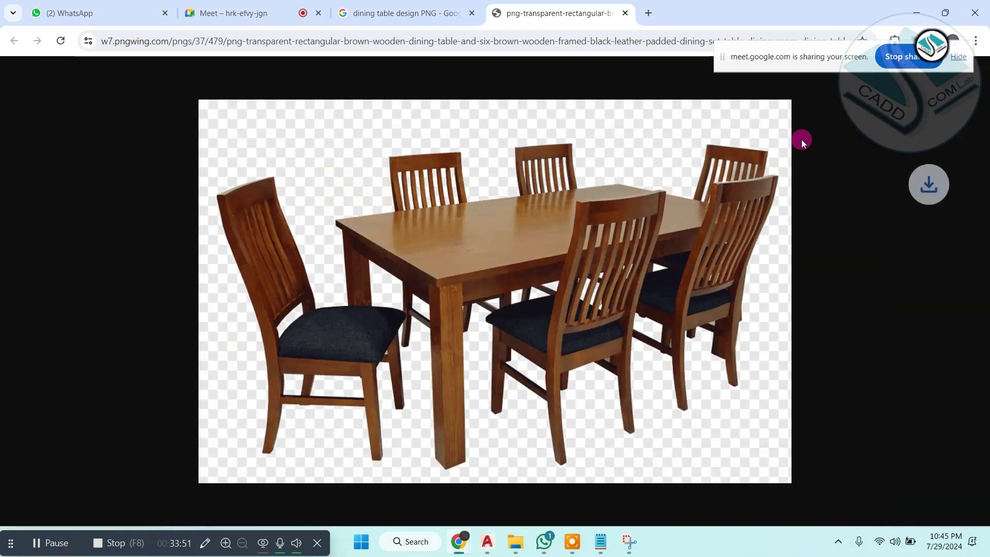
Step: Switch to AutoCAD to check which furniture leaders on the ground floor plan still need images, and return to the browser
key("alt+Tab")
scroll(474, 251, "up", 2)
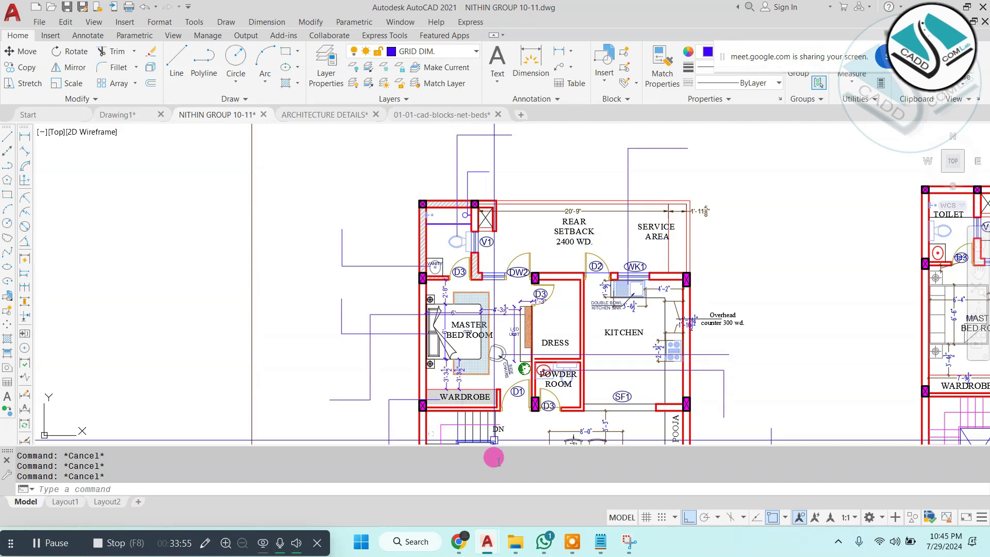
left_click_drag(361, 199, 327, 255)
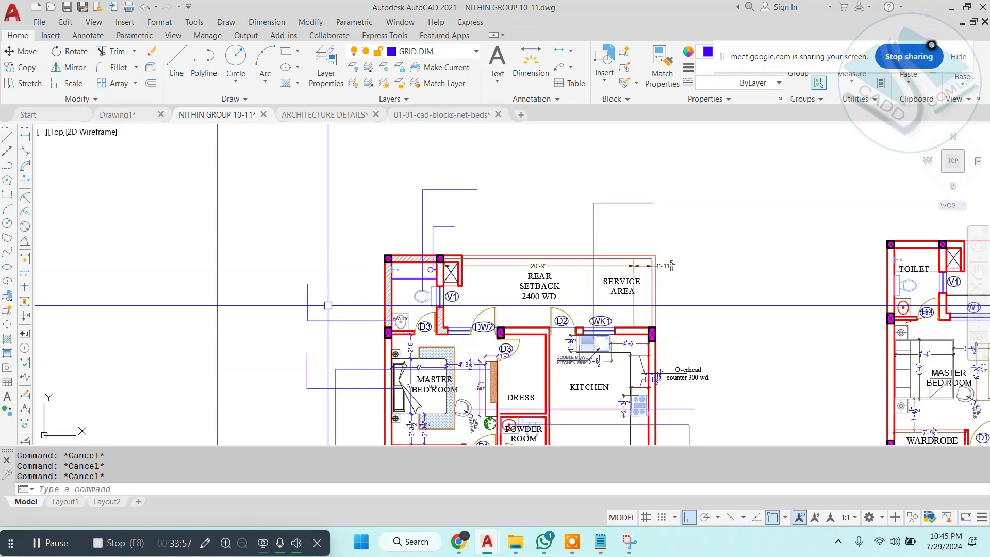
left_click_drag(342, 292, 377, 259)
left_click(507, 491)
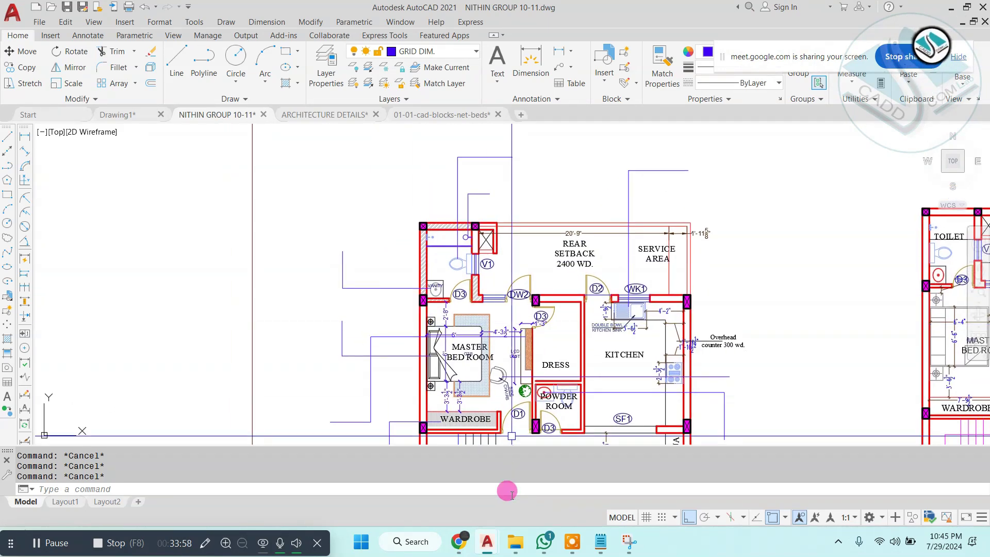
left_click(459, 547)
left_click(400, 478)
Step: Close the dining table image's browser tab and search Google Images for "VANITY design PNG"
left_click(624, 13)
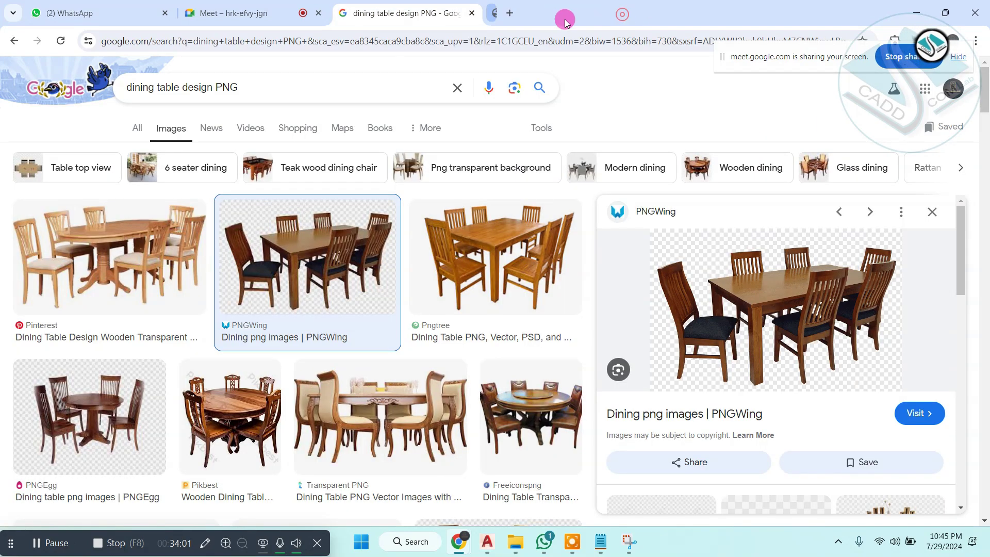
left_click(261, 87)
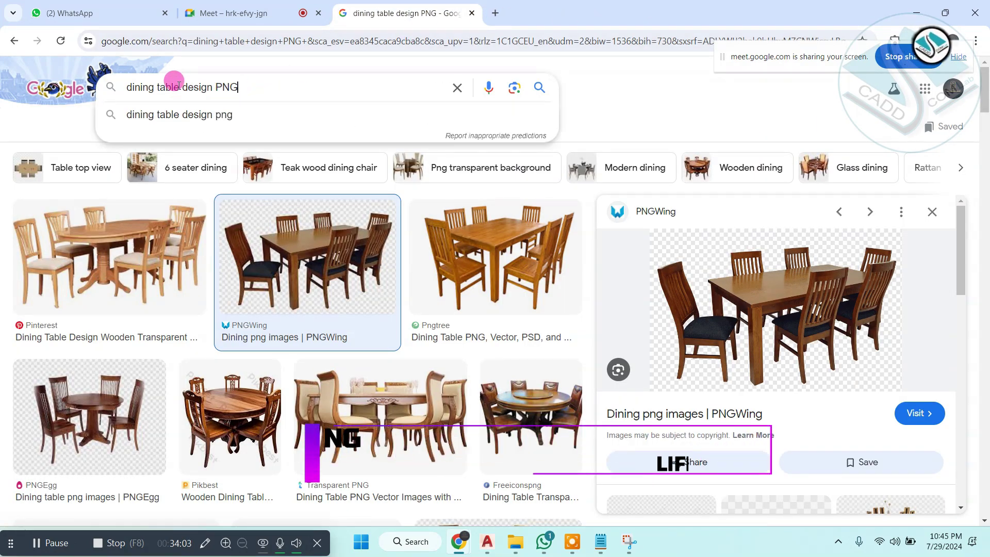
left_click_drag(179, 86, 107, 77)
type("VANITY")
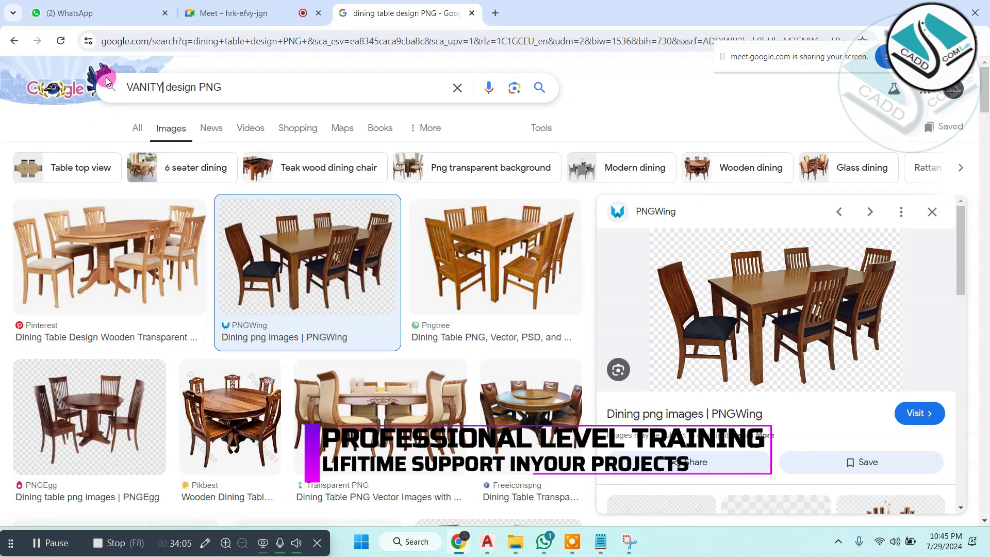
key("Return")
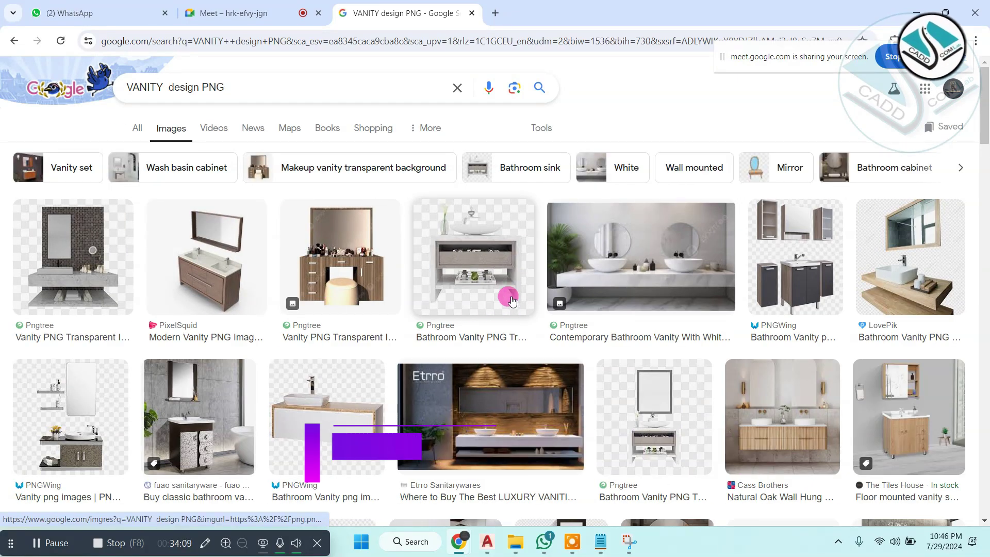
Step: Open the Pngtree bathroom vanity image with the open shelf and vessel basin in its own browser tab
left_click(479, 310)
right_click(759, 288)
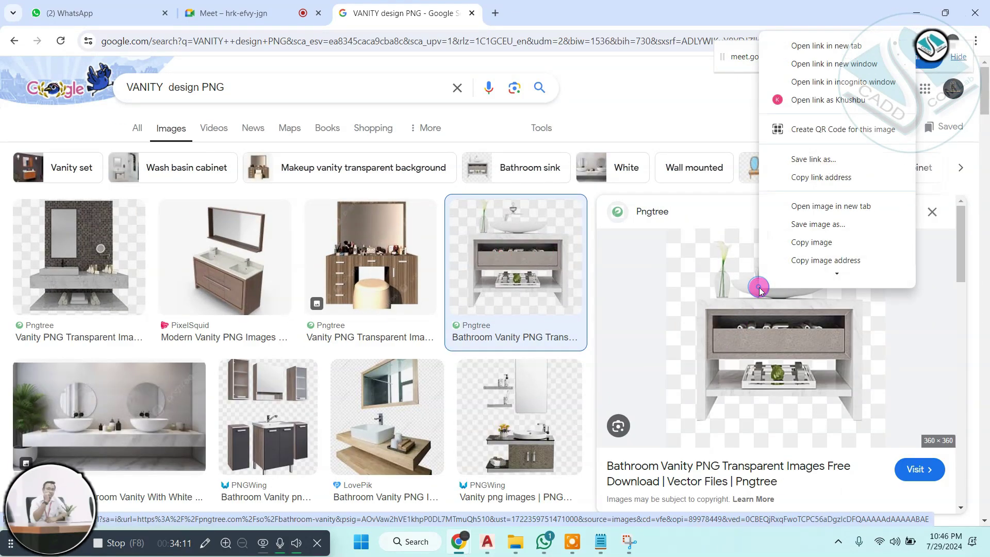
left_click(822, 218)
left_click(552, 13)
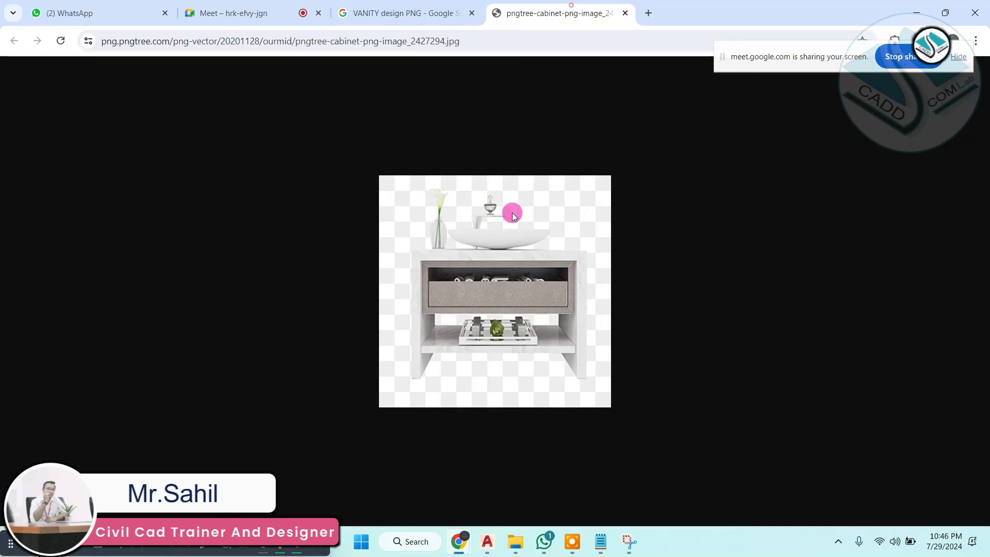
Step: Save the opened vanity image to the Desktop as a JPEG under its default name, pngtree-cabinet-png-image_2427294
right_click(512, 213)
left_click(540, 239)
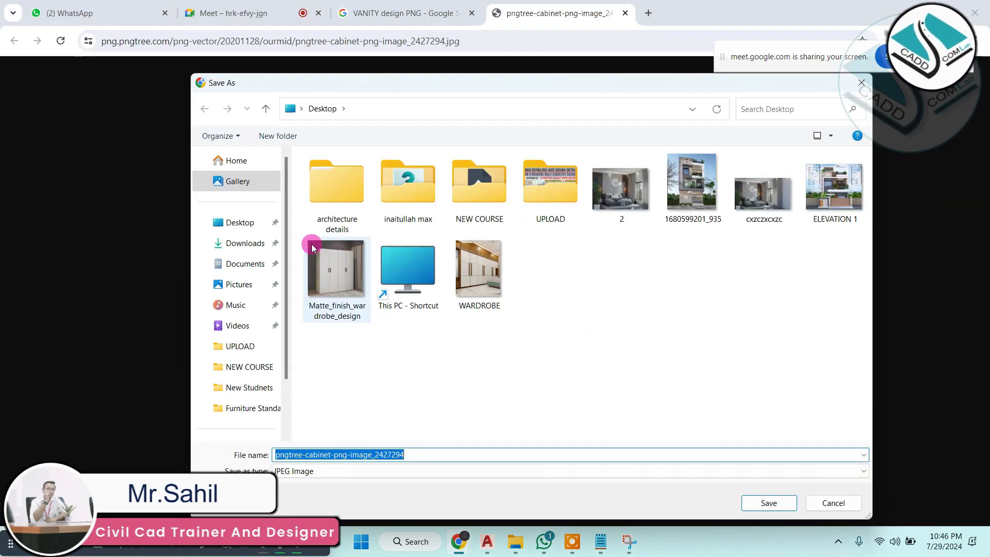
left_click(261, 218)
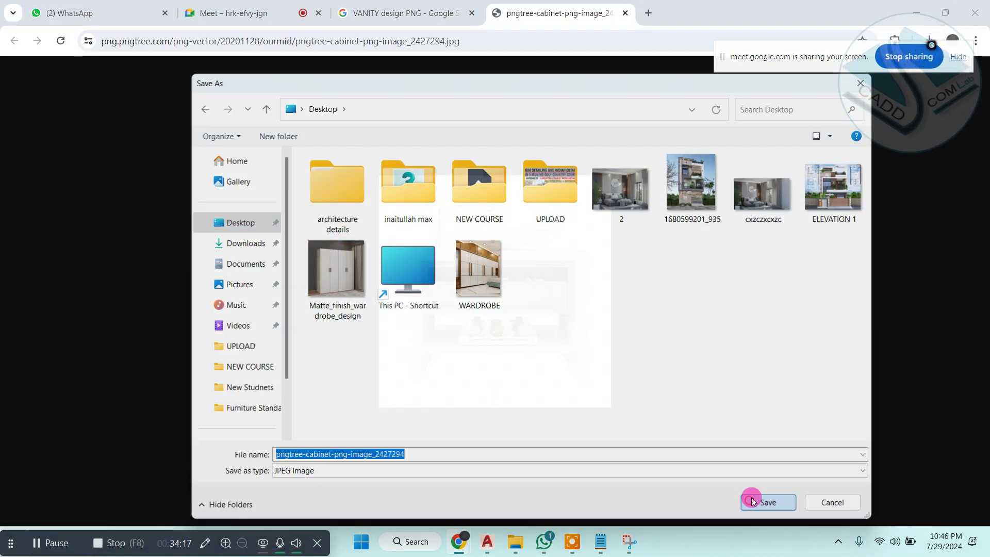
left_click(752, 498)
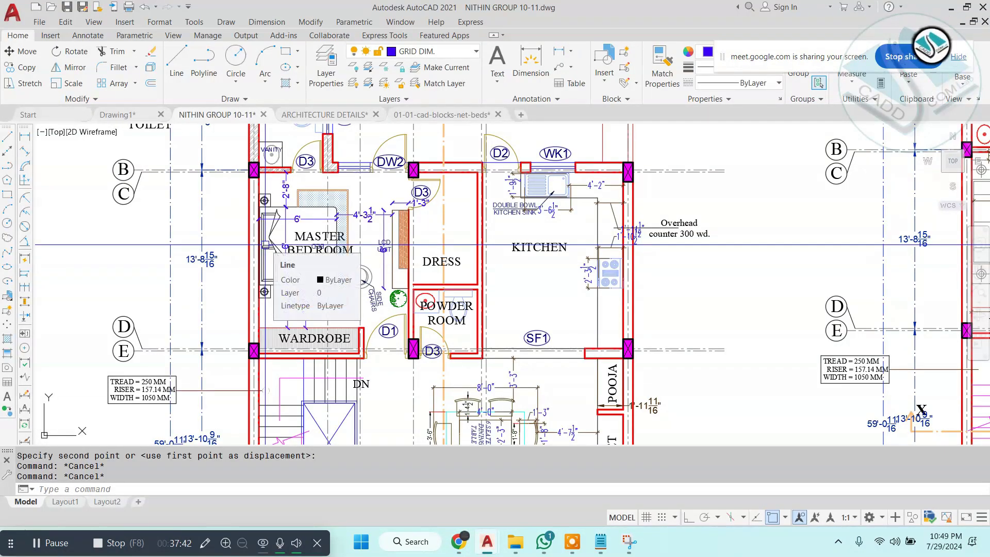
Step: In AutoCAD, examine the master bedroom furniture and the reference images placed beside the ground and first floor plans
scroll(266, 244, "up", 2)
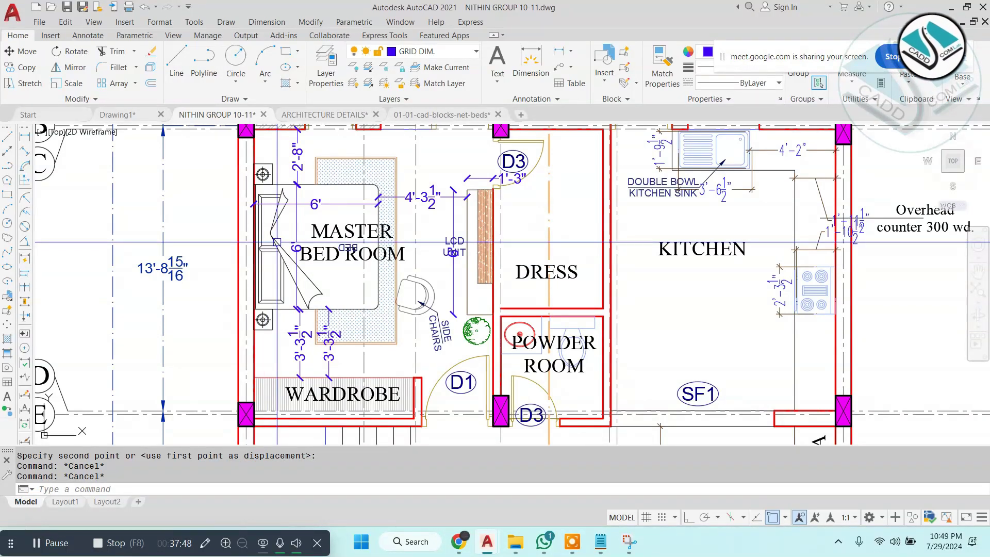
scroll(277, 242, "down", 5)
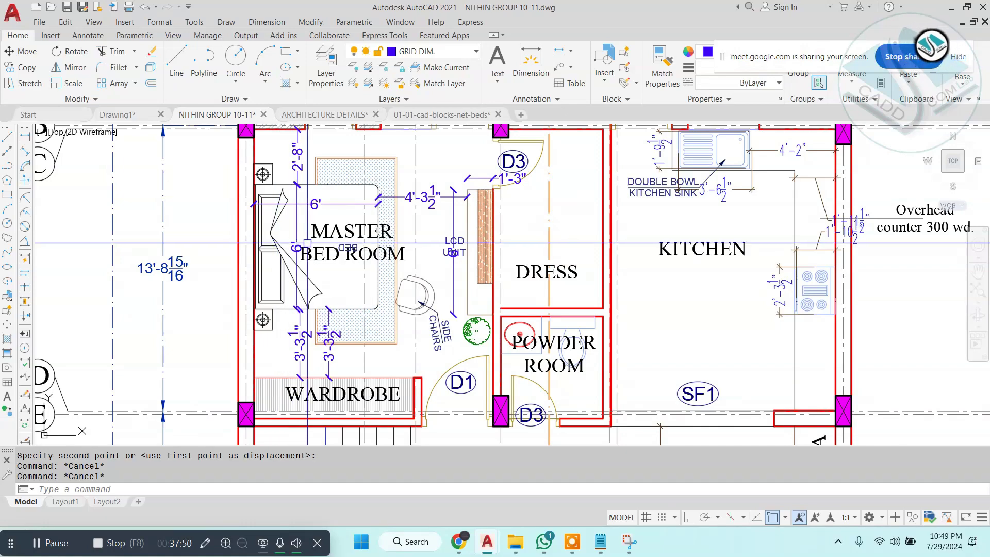
scroll(660, 242, "up", 5)
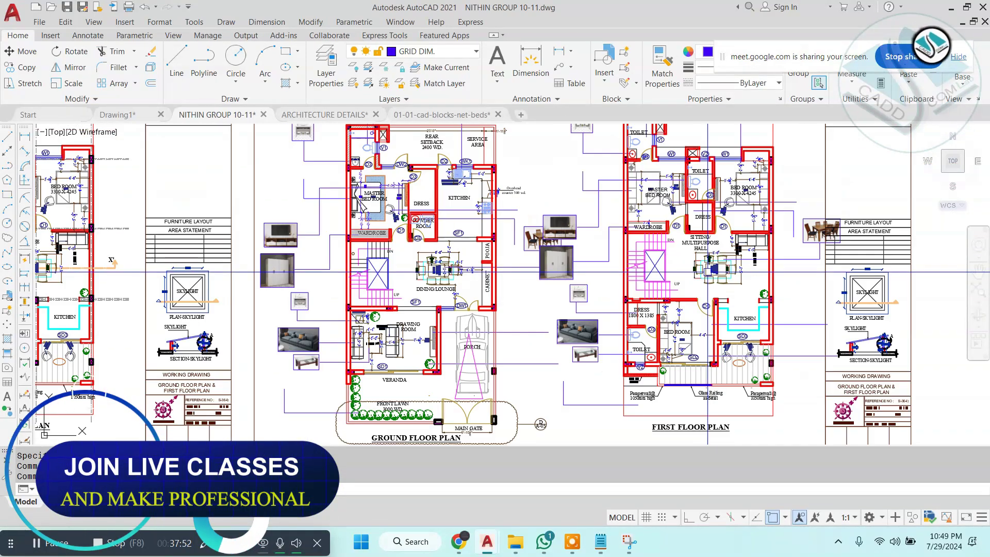
scroll(378, 223, "up", 2)
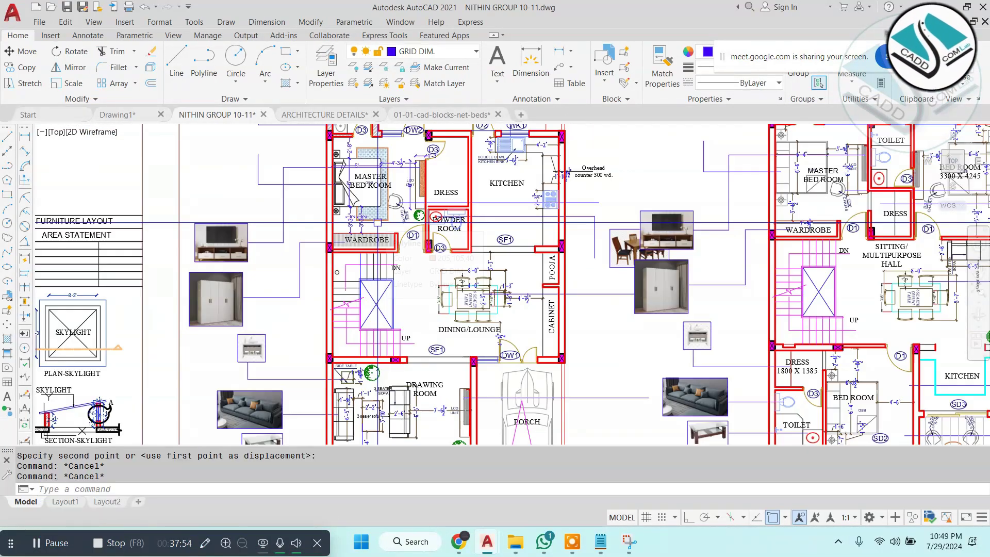
scroll(377, 223, "down", 2)
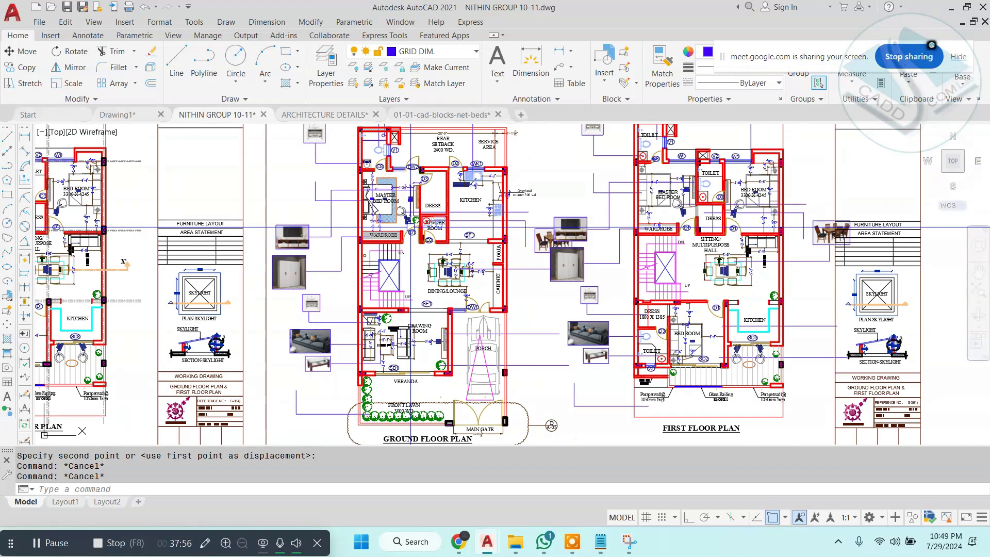
scroll(338, 252, "up", 3)
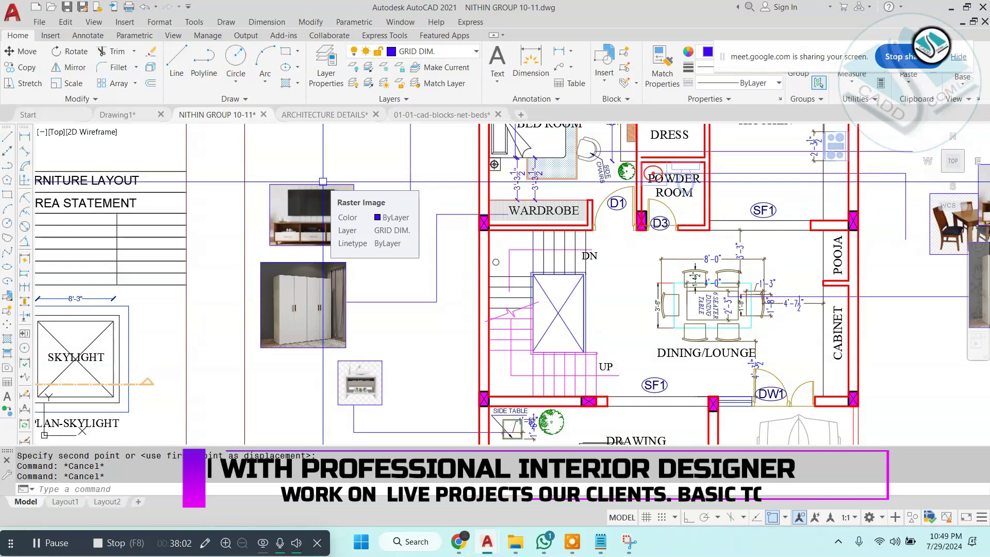
scroll(391, 228, "down", 2)
scroll(395, 231, "down", 2)
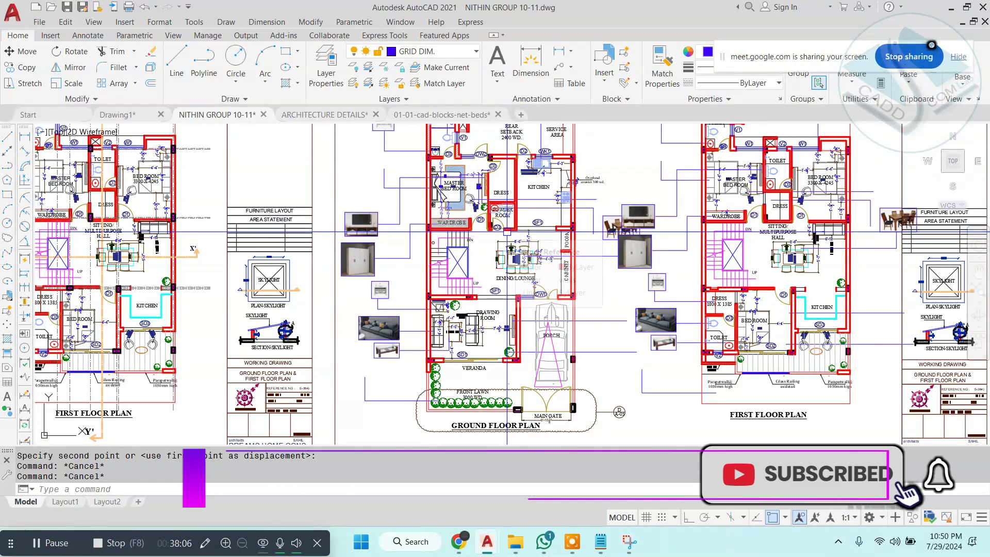
scroll(508, 230, "down", 2)
scroll(508, 230, "up", 2)
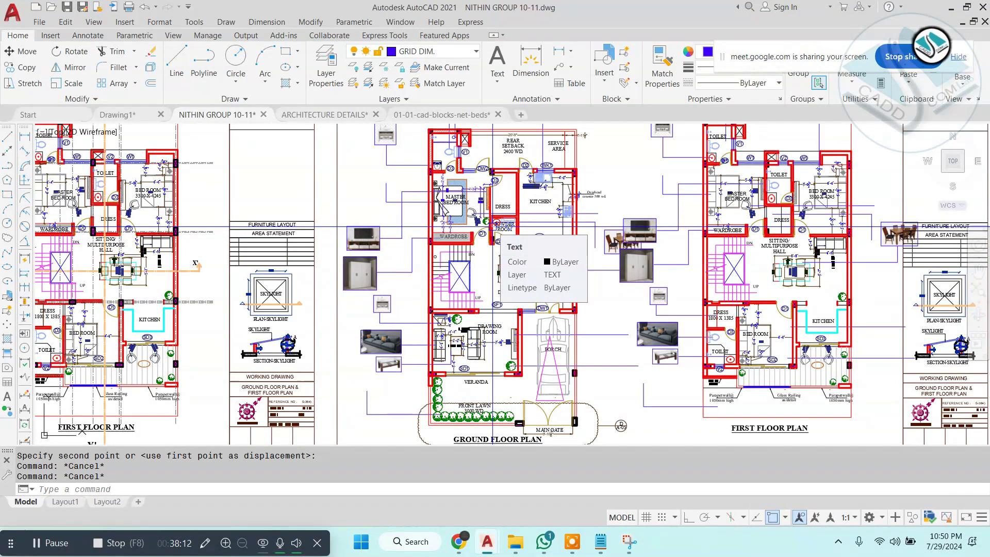
Step: Compare the MOOD BOARDS sheet with the FURNITURE LAYOUT sheet and examine the images attached to the leader lines
scroll(468, 244, "down", 5)
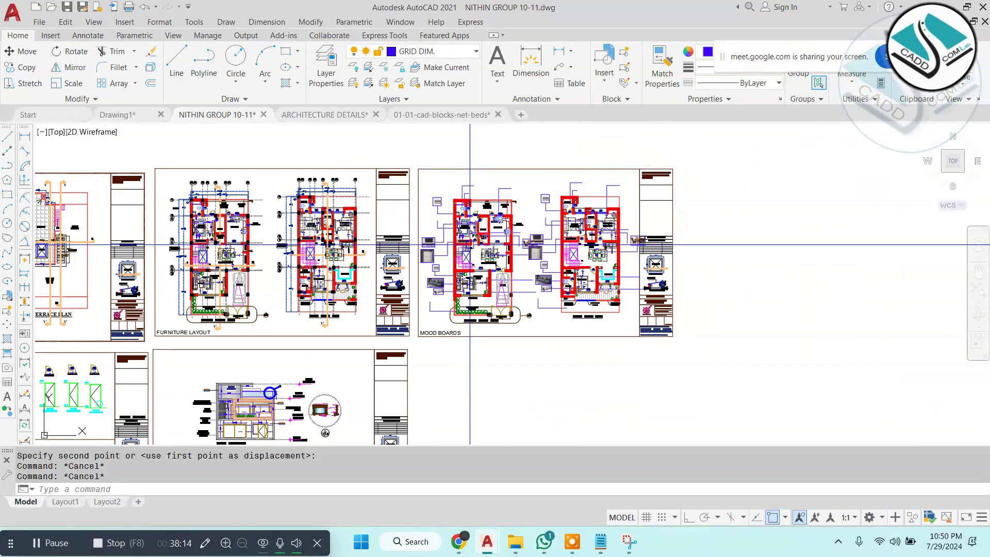
scroll(265, 214, "up", 2)
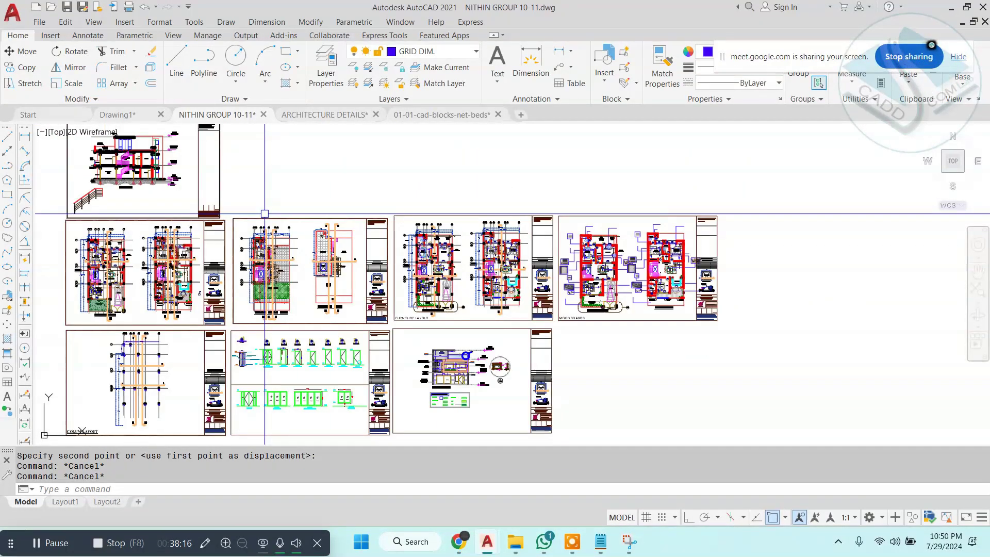
mouse_move(265, 214)
left_mouse_down()
mouse_move(320, 223)
mouse_move(319, 205)
left_mouse_up()
scroll(405, 251, "up", 2)
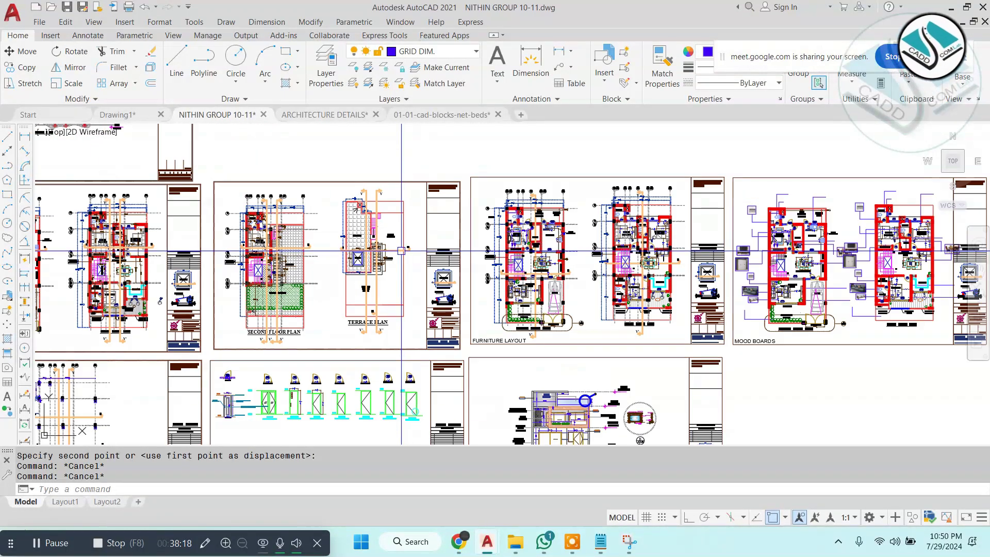
left_click_drag(503, 233, 274, 216)
scroll(408, 208, "up", 2)
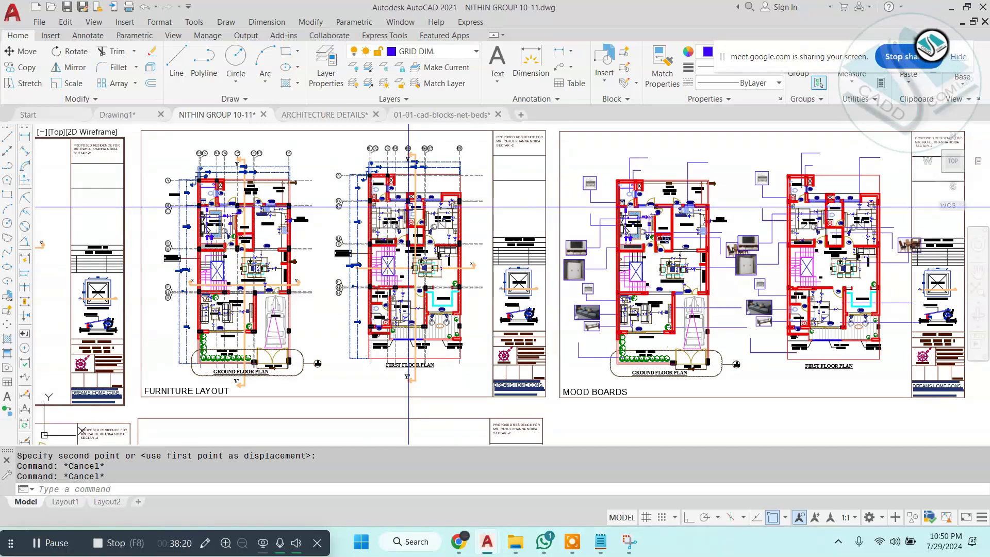
left_click_drag(529, 208, 518, 237)
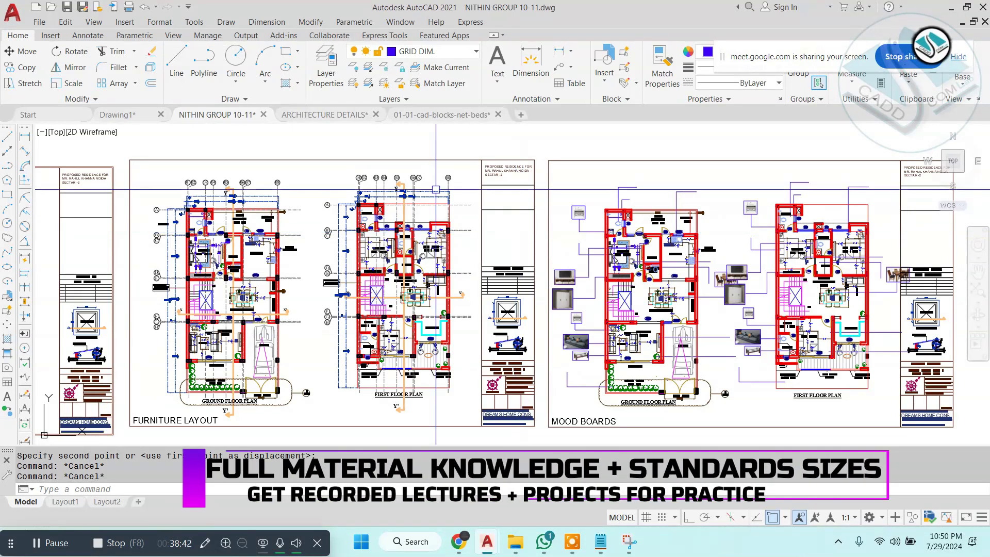
scroll(487, 353, "down", 6)
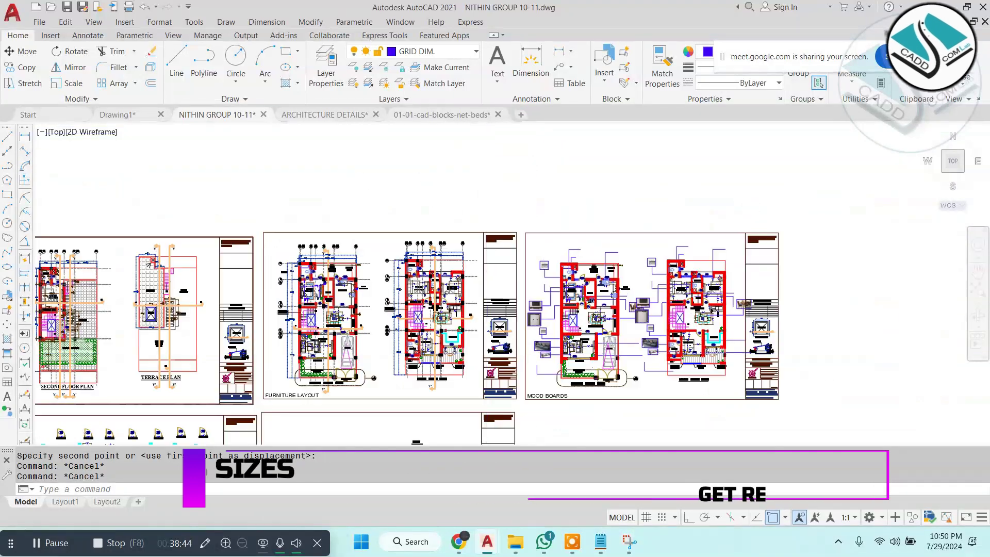
left_click_drag(385, 339, 276, 228)
scroll(412, 224, "up", 6)
scroll(408, 217, "up", 4)
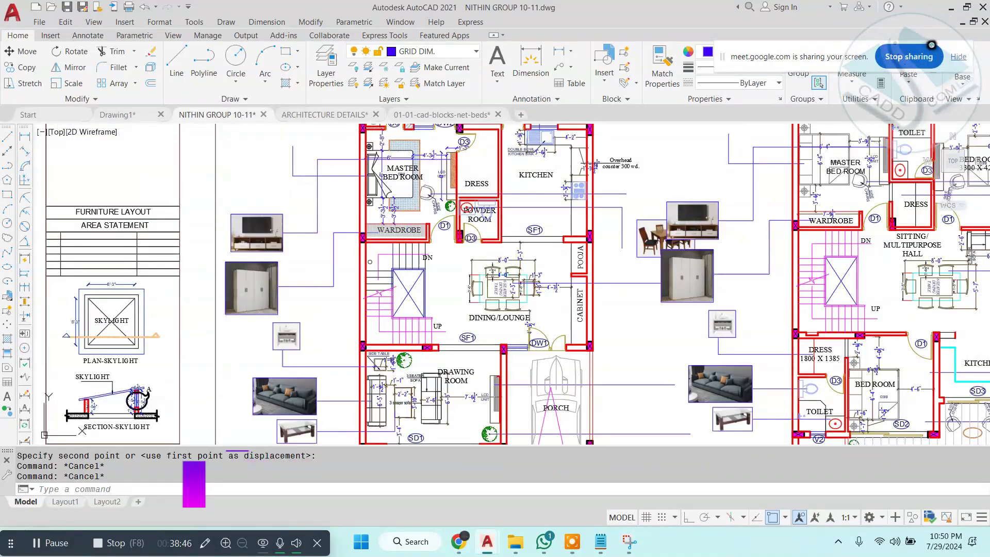